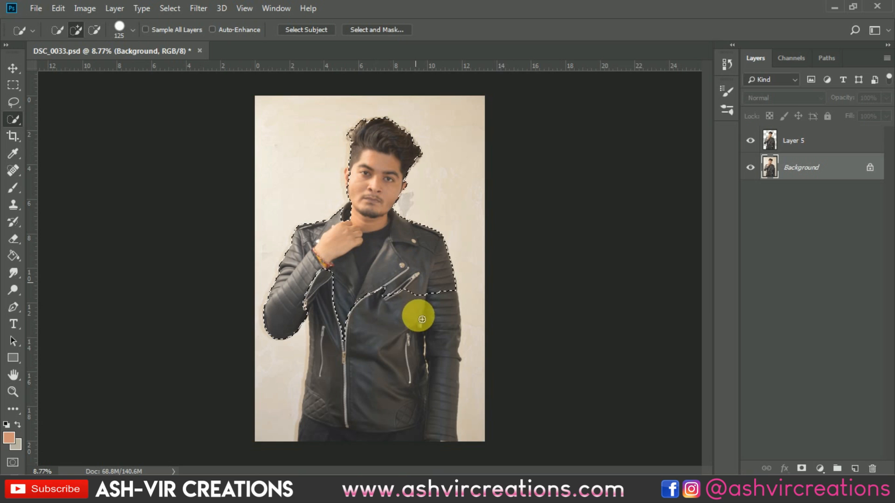
Step: Extend the quick selection on the Background layer over the rest of the man's body and hair
{"action": "mouse_move", "coordinate": [345, 178]}
{"action": "left_mouse_down"}
{"action": "mouse_move", "coordinate": [340, 170]}
{"action": "mouse_move", "coordinate": [362, 213]}
{"action": "left_mouse_up"}
{"action": "left_click_drag", "start_coordinate": [369, 123], "coordinate": [370, 120]}
{"action": "scroll", "coordinate": [370, 116], "scroll_direction": "up", "scroll_amount": 2}
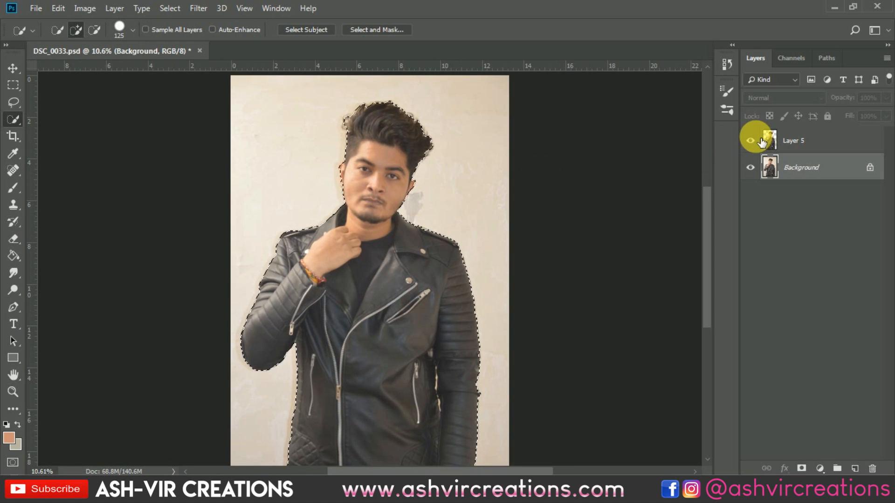
Step: Refine the selection's edge around the man's hair in Select and Mask with the Refine Edge Brush
{"action": "scroll", "coordinate": [363, 111], "scroll_direction": "up", "scroll_amount": 3}
{"action": "scroll", "coordinate": [355, 123], "scroll_direction": "up", "scroll_amount": 1}
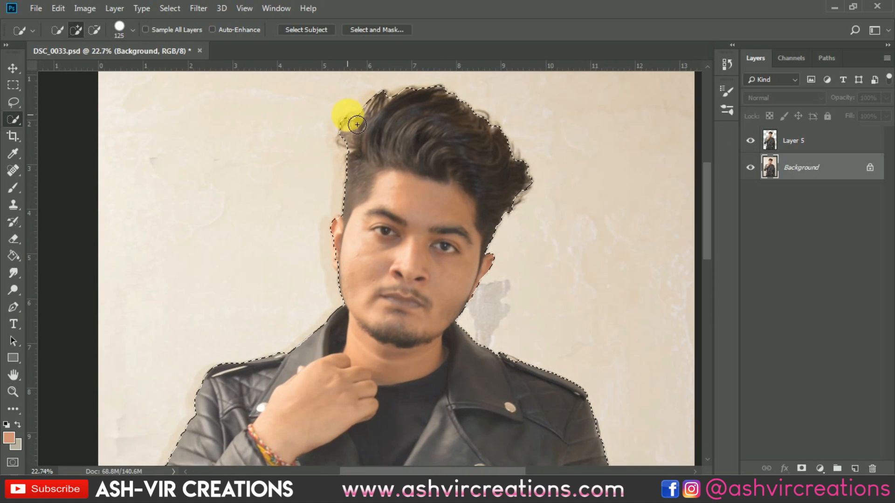
{"action": "right_click", "coordinate": [374, 98]}
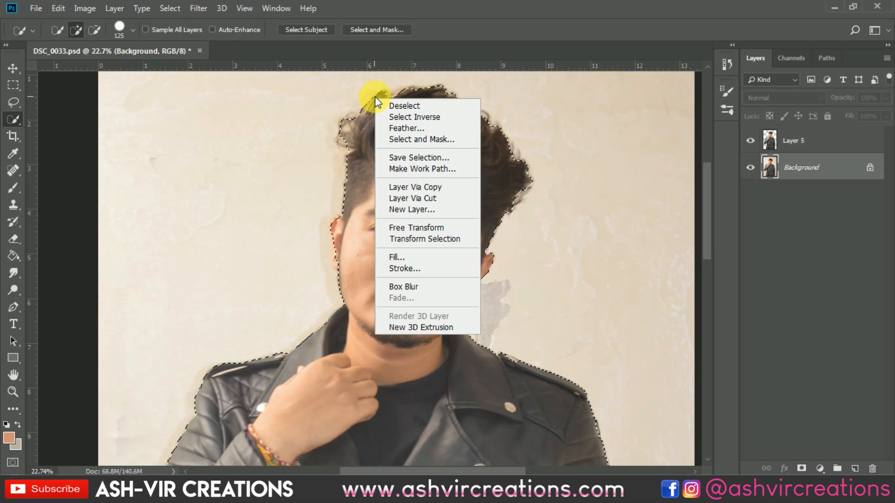
{"action": "left_click", "coordinate": [424, 140]}
{"action": "scroll", "coordinate": [324, 126], "scroll_direction": "up", "scroll_amount": 3}
{"action": "mouse_move", "coordinate": [322, 175]}
{"action": "left_mouse_down"}
{"action": "mouse_move", "coordinate": [326, 132]}
{"action": "mouse_move", "coordinate": [393, 83]}
{"action": "mouse_move", "coordinate": [390, 91]}
{"action": "mouse_move", "coordinate": [486, 144]}
{"action": "mouse_move", "coordinate": [494, 172]}
{"action": "mouse_move", "coordinate": [539, 233]}
{"action": "mouse_move", "coordinate": [520, 283]}
{"action": "mouse_move", "coordinate": [499, 286]}
{"action": "left_mouse_up"}
{"action": "scroll", "coordinate": [434, 140], "scroll_direction": "down", "scroll_amount": 3}
{"action": "left_click", "coordinate": [13, 102]}
{"action": "left_click", "coordinate": [13, 88]}
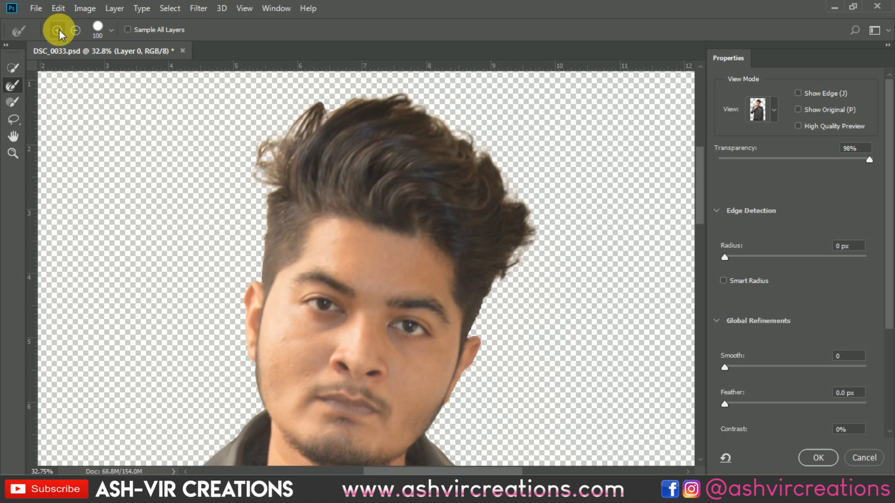
{"action": "left_click", "coordinate": [820, 458]}
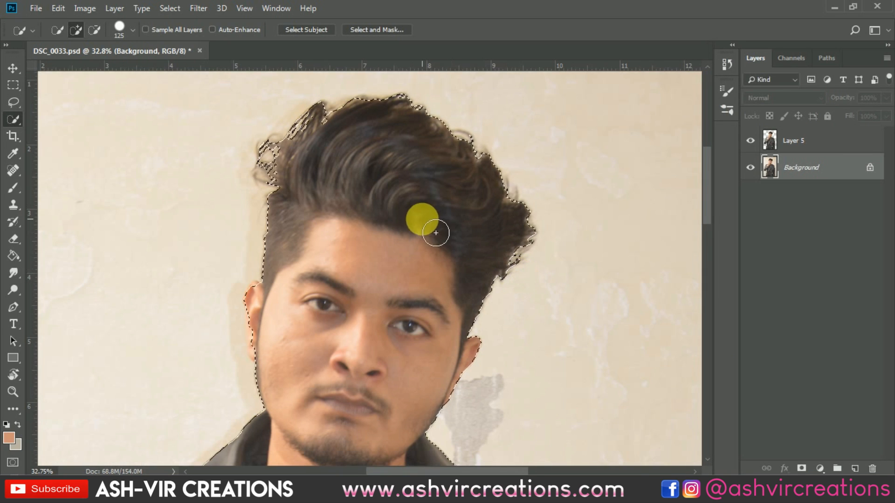
Step: Copy the selected man from the Background layer to a new layer
{"action": "scroll", "coordinate": [368, 155], "scroll_direction": "down", "scroll_amount": 2}
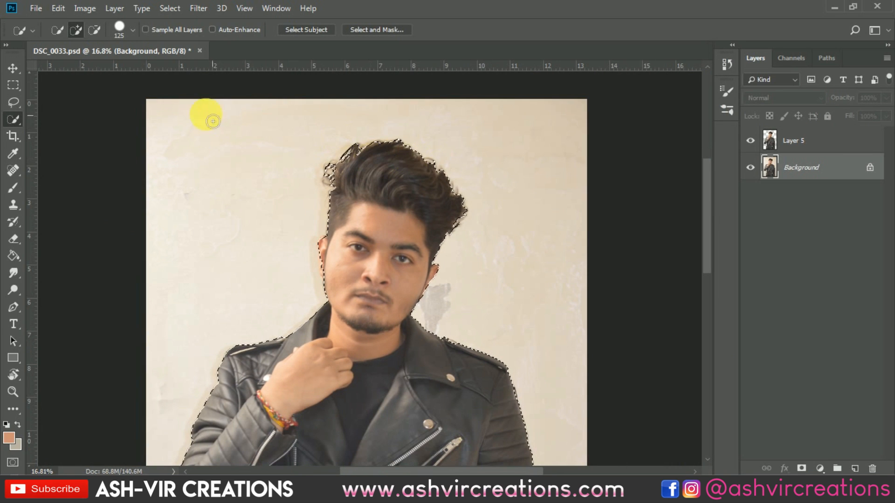
{"action": "right_click", "coordinate": [414, 227]}
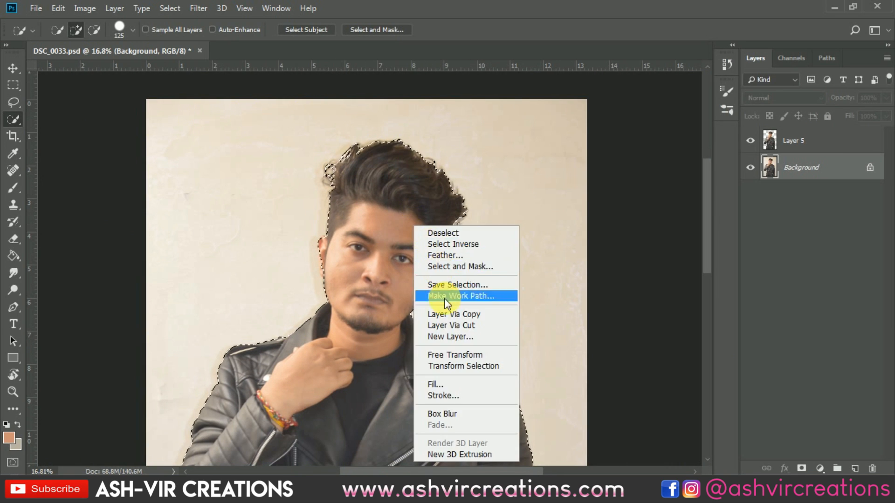
{"action": "left_click", "coordinate": [453, 315]}
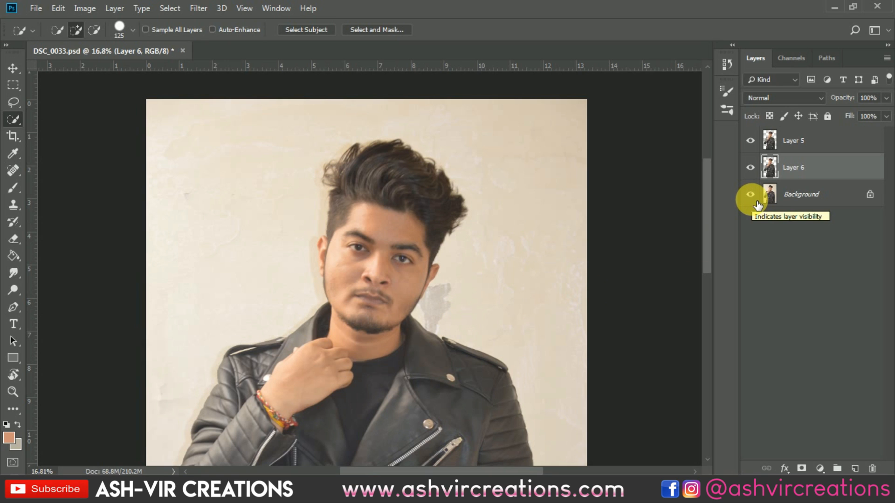
Step: Hide the Background layer and delete the newly copied cut-out layer, keeping Layer 5
{"action": "left_click", "coordinate": [751, 195]}
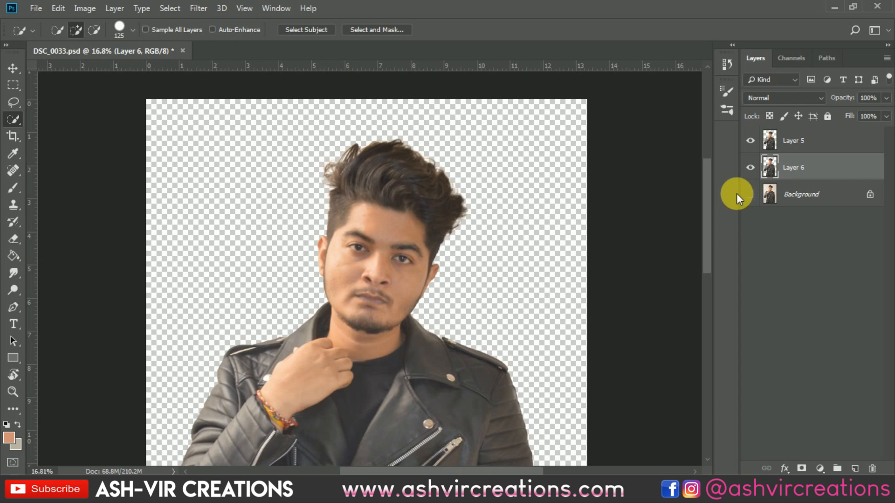
{"action": "key", "text": "Delete"}
{"action": "scroll", "coordinate": [416, 220], "scroll_direction": "down", "scroll_amount": 2}
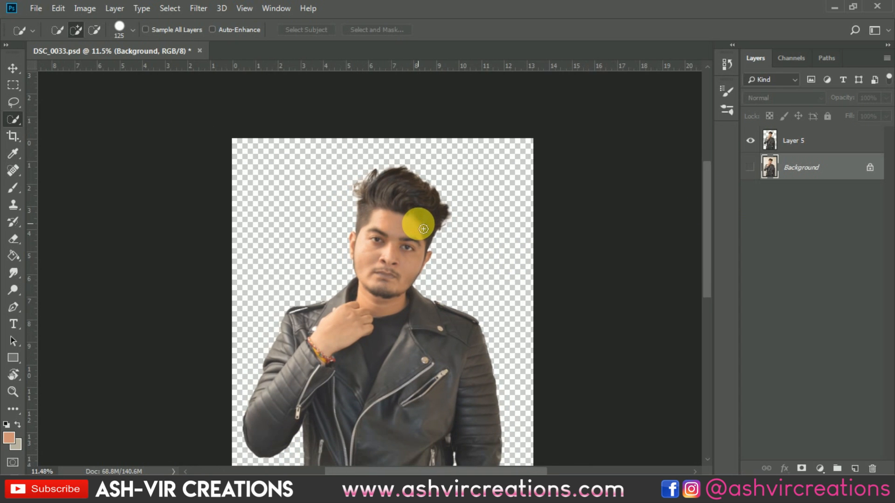
{"action": "key", "text": "v"}
{"action": "scroll", "coordinate": [420, 226], "scroll_direction": "down", "scroll_amount": 1}
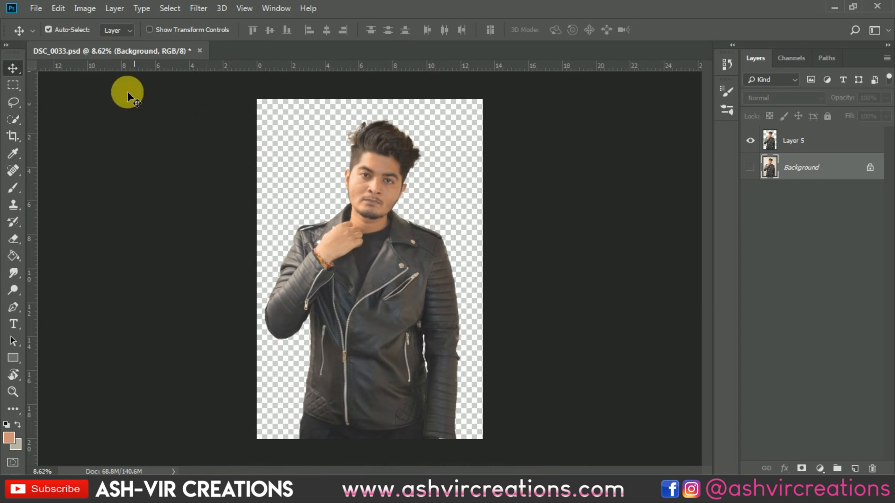
Step: Open the photo of the abandoned building with green doors from the Smokeya folder on the Desktop
{"action": "left_click", "coordinate": [34, 13]}
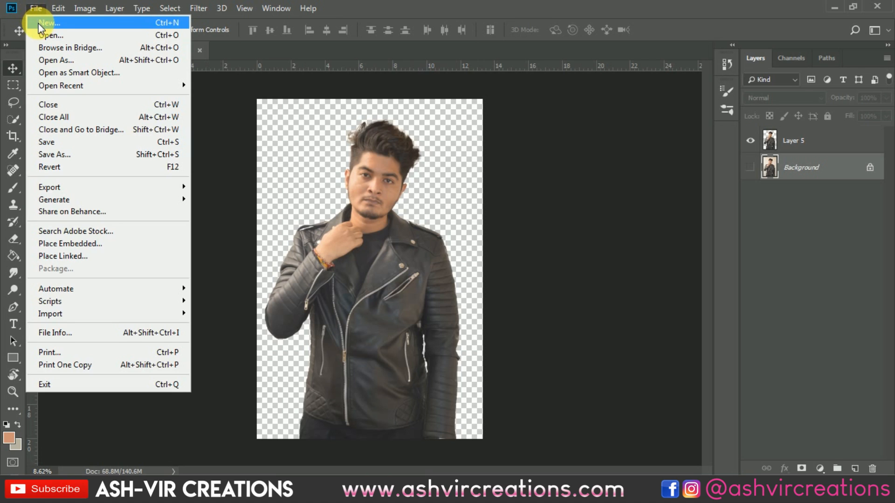
{"action": "left_click", "coordinate": [43, 34]}
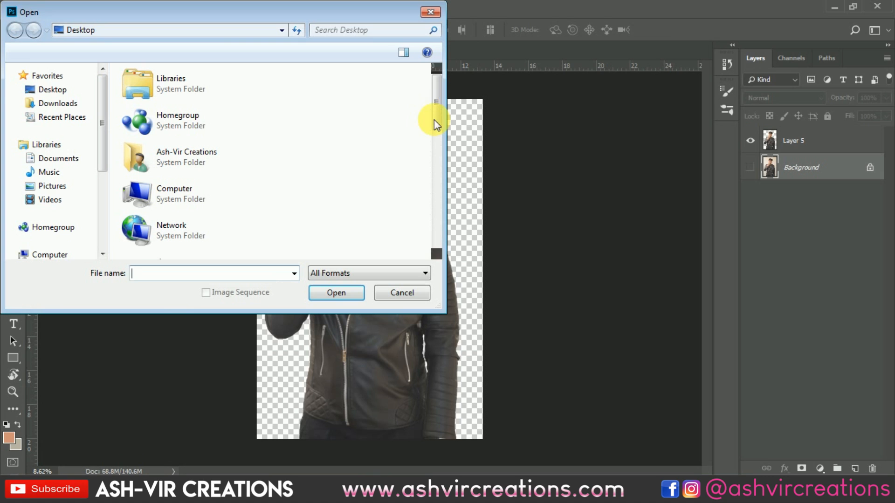
{"action": "left_click", "coordinate": [406, 126]}
{"action": "scroll", "coordinate": [406, 125], "scroll_direction": "down", "scroll_amount": 3}
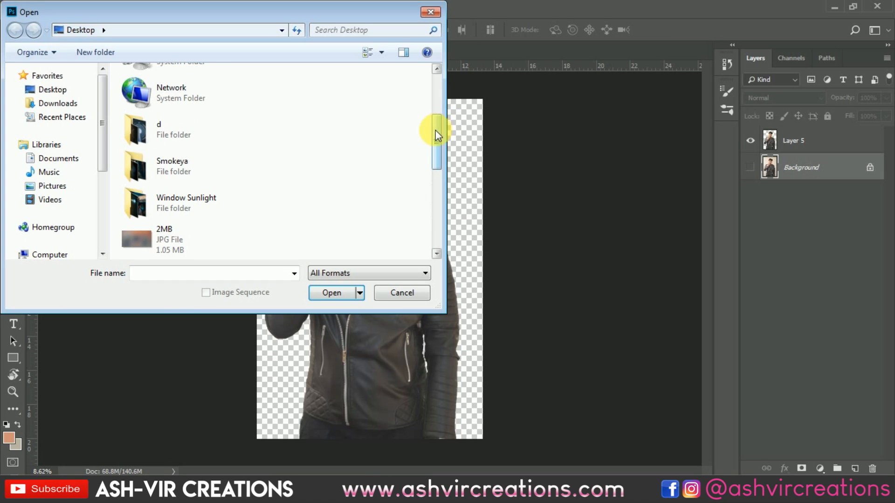
{"action": "double_click", "coordinate": [171, 161]}
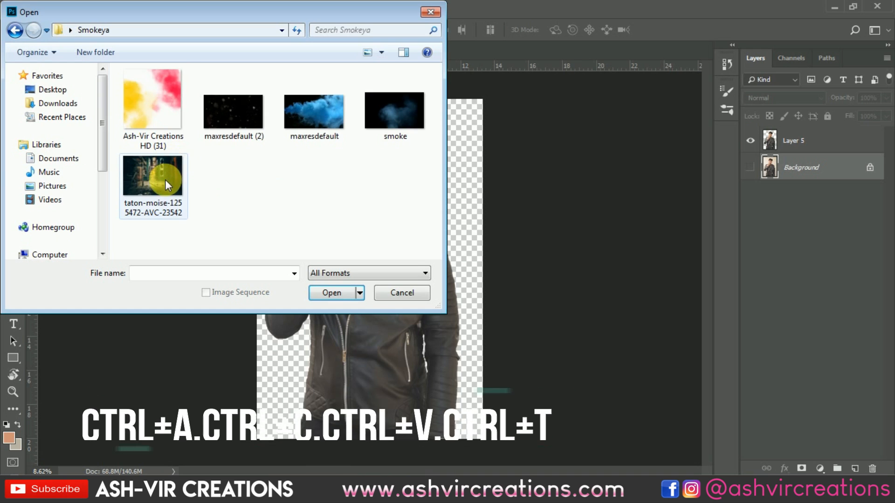
{"action": "double_click", "coordinate": [165, 180]}
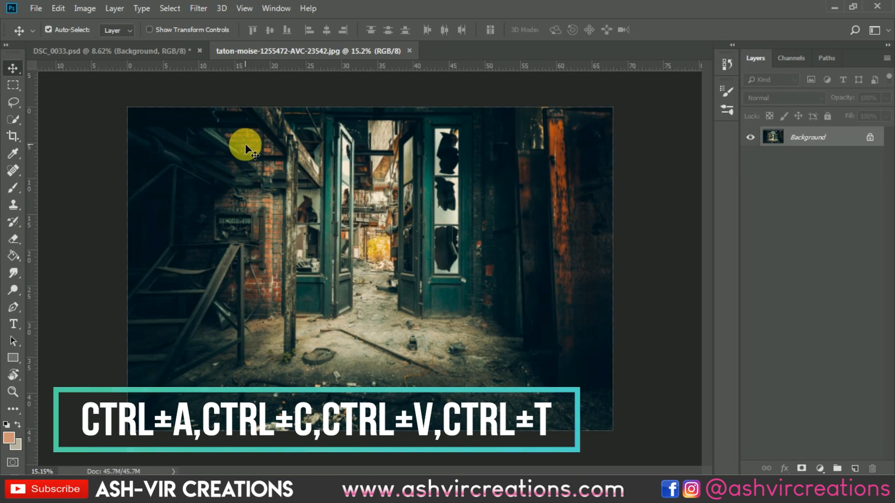
Step: Paste the whole building photo into DSC_0033.psd behind the man and move it down to the canvas's lower edge
{"action": "left_click", "coordinate": [172, 46]}
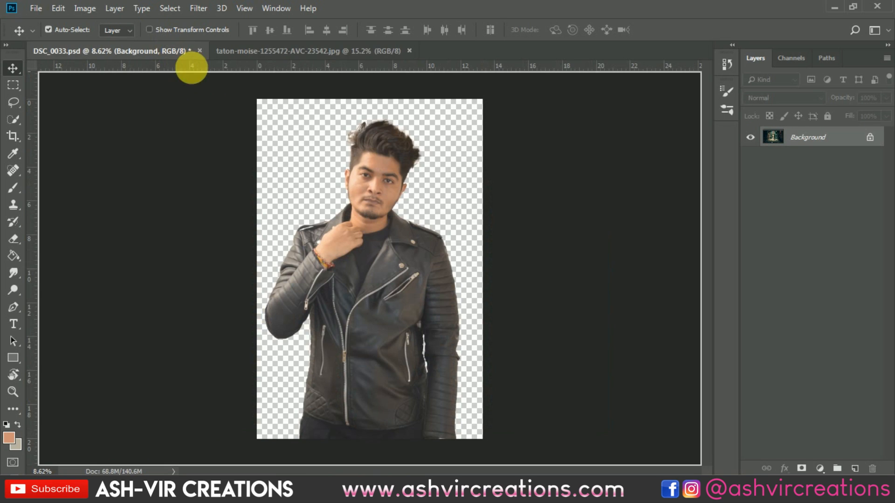
{"action": "key", "text": "ctrl+v"}
{"action": "left_click_drag", "start_coordinate": [326, 164], "coordinate": [351, 330]}
{"action": "key", "text": "ctrl+minus"}
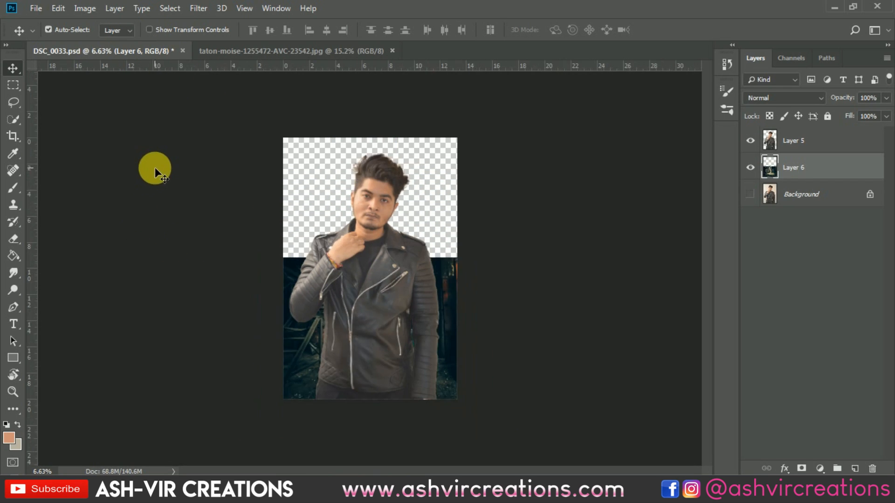
Step: Expand the canvas with the Crop tool on both sides and above the man to a wide landscape format
{"action": "left_click", "coordinate": [14, 135]}
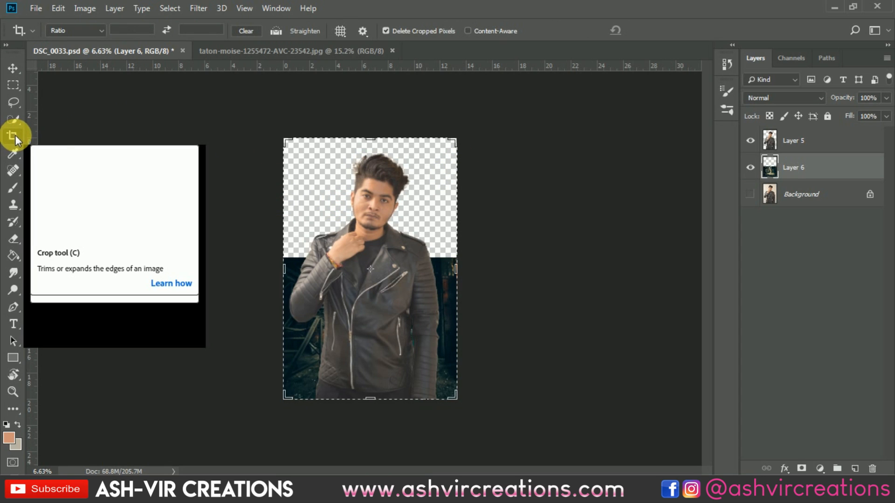
{"action": "left_click", "coordinate": [308, 186]}
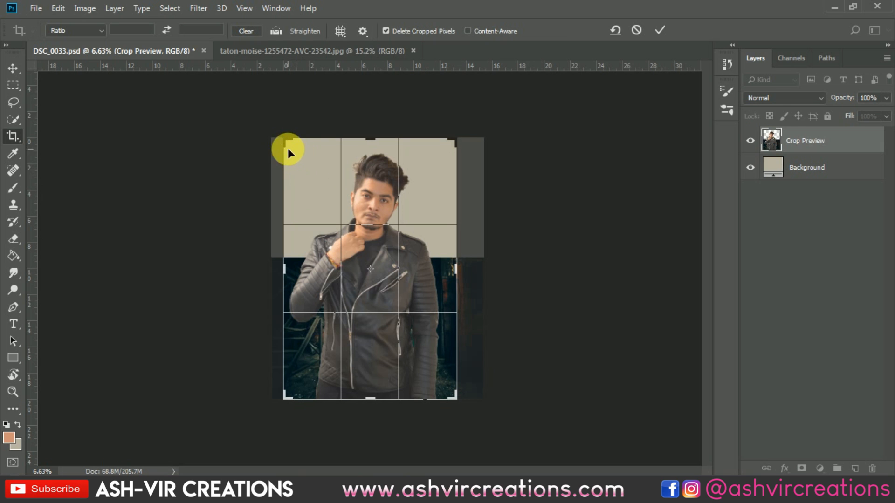
{"action": "left_click_drag", "start_coordinate": [288, 144], "coordinate": [222, 125]}
{"action": "left_click_drag", "start_coordinate": [531, 275], "coordinate": [595, 261]}
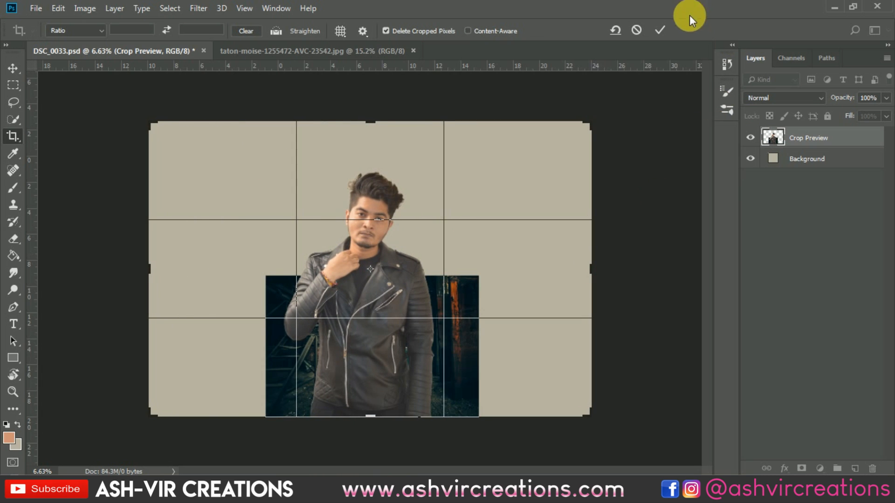
{"action": "left_click", "coordinate": [660, 30]}
{"action": "key", "text": "v"}
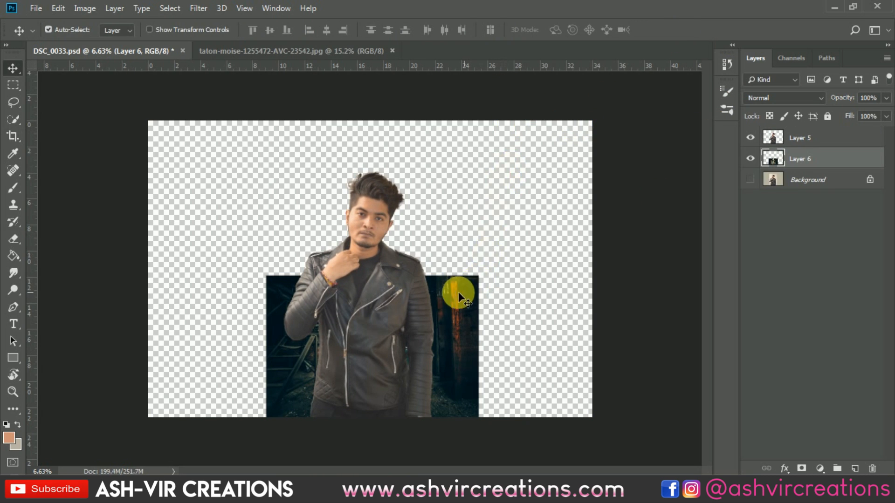
Step: Scale the building photo on Layer 6 to about 210% and position it so it fills the canvas
{"action": "right_click", "coordinate": [455, 296]}
{"action": "left_click", "coordinate": [474, 283]}
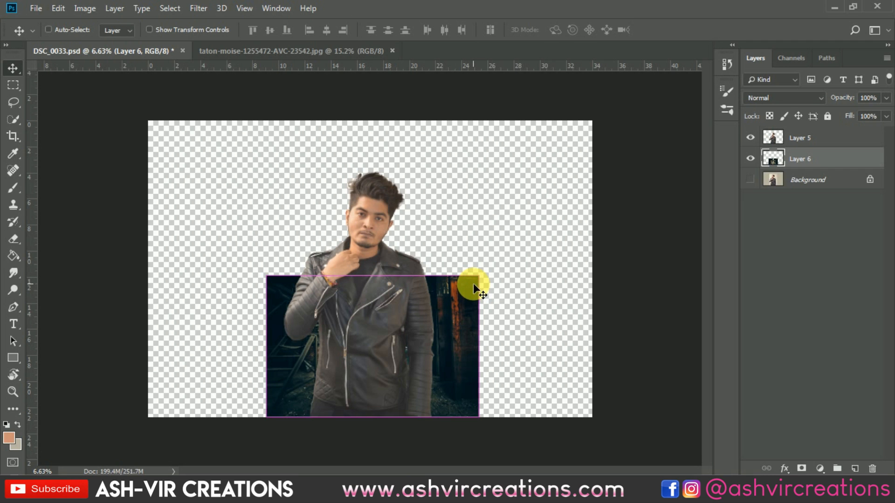
{"action": "key", "text": "ctrl+t"}
{"action": "left_click_drag", "start_coordinate": [478, 277], "coordinate": [596, 193]}
{"action": "left_click", "coordinate": [554, 291]}
{"action": "left_click_drag", "start_coordinate": [553, 291], "coordinate": [556, 210]}
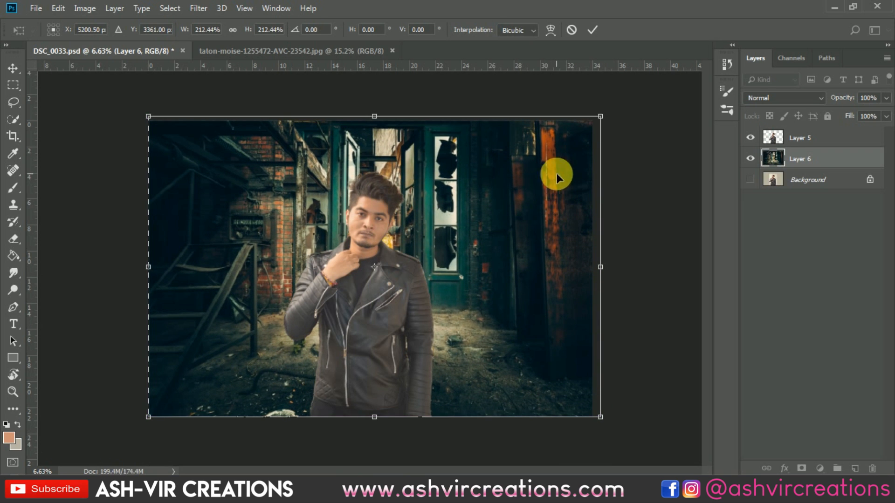
{"action": "left_click_drag", "start_coordinate": [600, 116], "coordinate": [595, 121]}
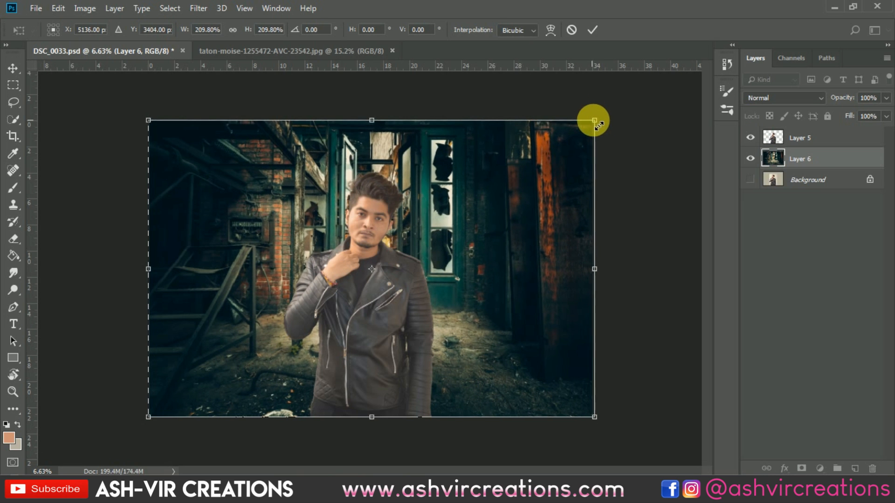
{"action": "key", "text": "Return"}
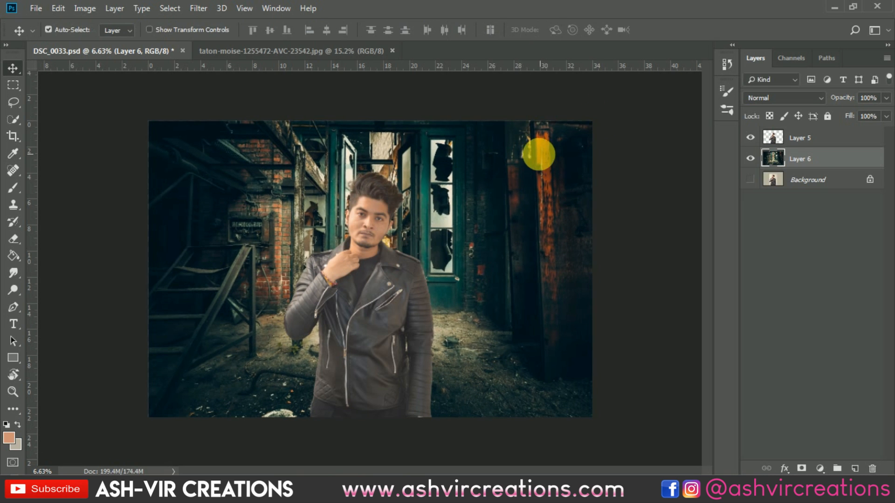
Step: Darken the light edges of the man's hair on Layer 5 with the Burn tool at 100% exposure
{"action": "key", "text": "ctrl+0"}
{"action": "scroll", "coordinate": [536, 153], "scroll_direction": "down", "scroll_amount": 1}
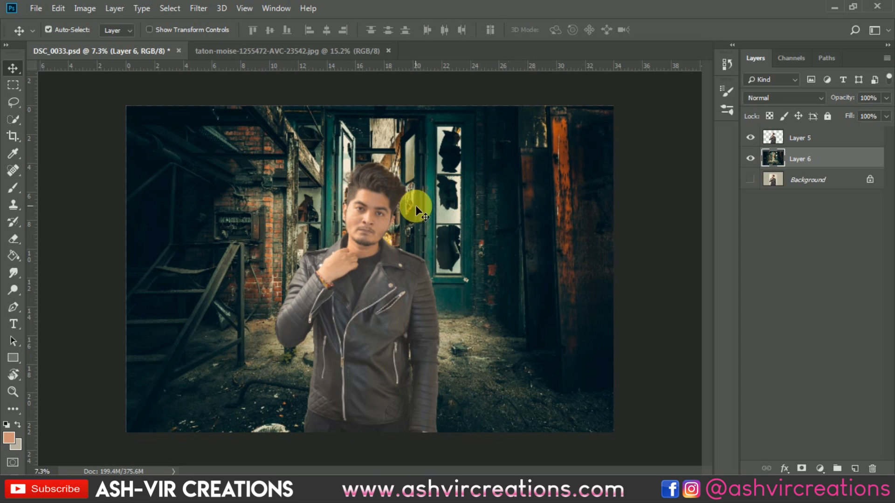
{"action": "scroll", "coordinate": [365, 161], "scroll_direction": "up", "scroll_amount": 5}
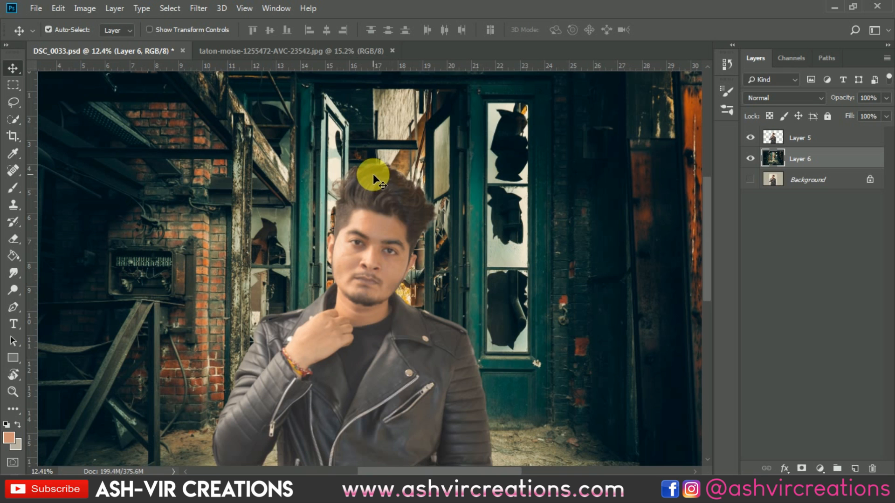
{"action": "left_click", "coordinate": [373, 174]}
{"action": "scroll", "coordinate": [382, 175], "scroll_direction": "up", "scroll_amount": 4}
{"action": "scroll", "coordinate": [401, 177], "scroll_direction": "up", "scroll_amount": 2}
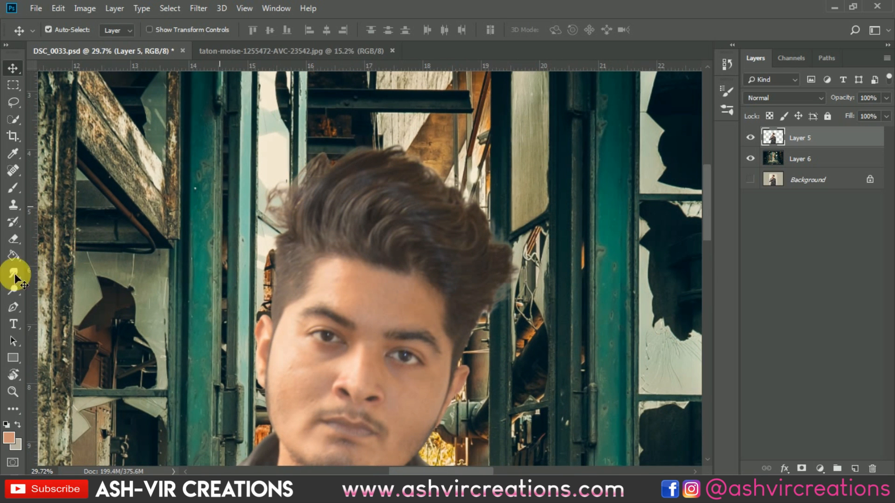
{"action": "left_click", "coordinate": [12, 291]}
{"action": "left_click", "coordinate": [62, 302]}
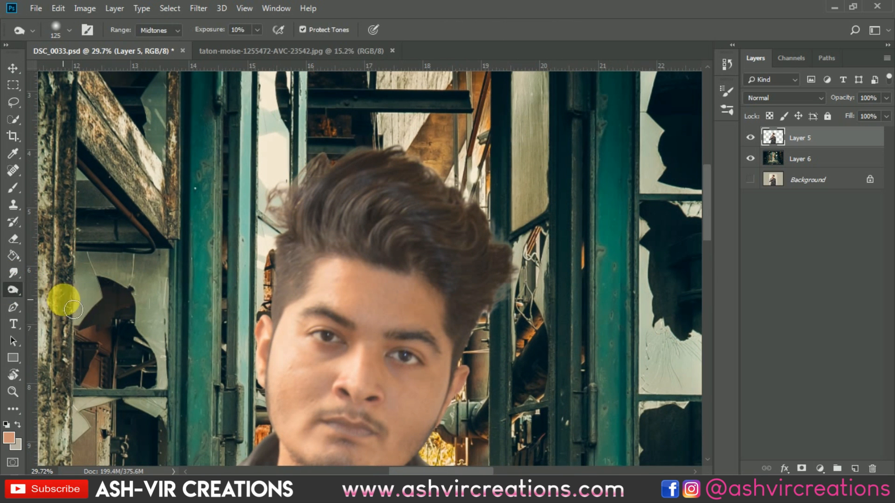
{"action": "left_click", "coordinate": [228, 32]}
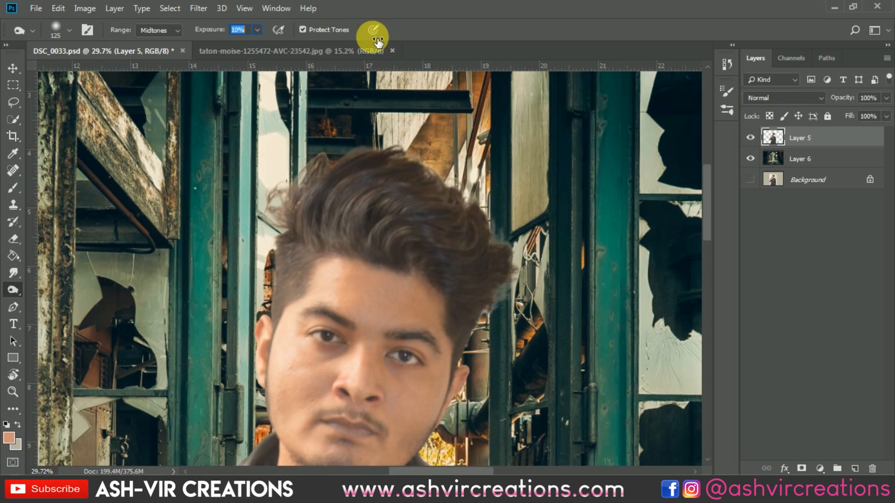
{"action": "type", "text": "100"}
{"action": "key", "text": "Return"}
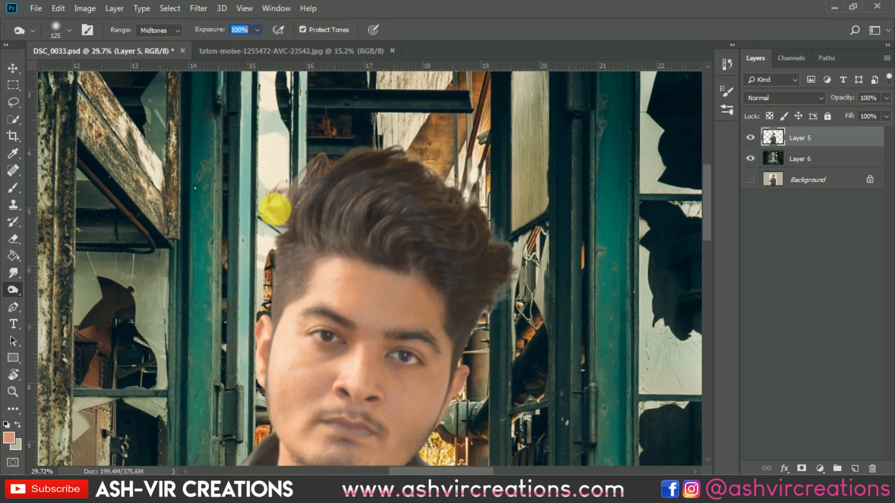
{"action": "mouse_move", "coordinate": [274, 302]}
{"action": "left_mouse_down"}
{"action": "mouse_move", "coordinate": [425, 154]}
{"action": "mouse_move", "coordinate": [504, 225]}
{"action": "mouse_move", "coordinate": [480, 182]}
{"action": "mouse_move", "coordinate": [519, 253]}
{"action": "mouse_move", "coordinate": [521, 237]}
{"action": "mouse_move", "coordinate": [507, 246]}
{"action": "mouse_move", "coordinate": [532, 250]}
{"action": "mouse_move", "coordinate": [509, 246]}
{"action": "mouse_move", "coordinate": [528, 265]}
{"action": "mouse_move", "coordinate": [523, 303]}
{"action": "mouse_move", "coordinate": [516, 295]}
{"action": "mouse_move", "coordinate": [500, 328]}
{"action": "mouse_move", "coordinate": [537, 288]}
{"action": "mouse_move", "coordinate": [480, 362]}
{"action": "mouse_move", "coordinate": [544, 258]}
{"action": "mouse_move", "coordinate": [520, 299]}
{"action": "mouse_move", "coordinate": [524, 248]}
{"action": "mouse_move", "coordinate": [511, 253]}
{"action": "mouse_move", "coordinate": [520, 229]}
{"action": "mouse_move", "coordinate": [503, 248]}
{"action": "mouse_move", "coordinate": [496, 190]}
{"action": "mouse_move", "coordinate": [489, 210]}
{"action": "mouse_move", "coordinate": [474, 176]}
{"action": "mouse_move", "coordinate": [470, 194]}
{"action": "mouse_move", "coordinate": [452, 162]}
{"action": "mouse_move", "coordinate": [452, 185]}
{"action": "mouse_move", "coordinate": [433, 147]}
{"action": "mouse_move", "coordinate": [421, 158]}
{"action": "mouse_move", "coordinate": [399, 148]}
{"action": "mouse_move", "coordinate": [304, 169]}
{"action": "mouse_move", "coordinate": [273, 219]}
{"action": "mouse_move", "coordinate": [291, 222]}
{"action": "mouse_move", "coordinate": [296, 238]}
{"action": "mouse_move", "coordinate": [270, 287]}
{"action": "mouse_move", "coordinate": [276, 316]}
{"action": "mouse_move", "coordinate": [281, 247]}
{"action": "left_mouse_up"}
{"action": "scroll", "coordinate": [281, 243], "scroll_direction": "down", "scroll_amount": 2}
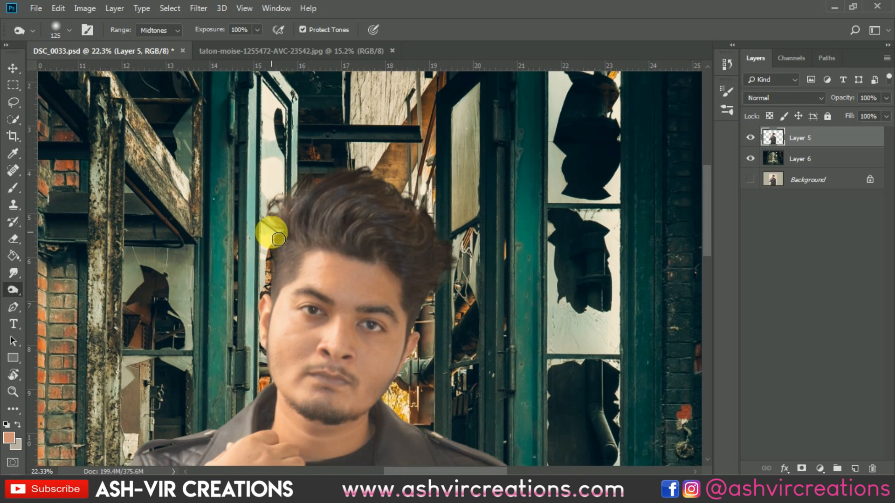
{"action": "key", "text": "v"}
Step: Add a Levels adjustment clipped to Layer 5 with black input 12, midtone 0.84 and white input 247
{"action": "scroll", "coordinate": [272, 233], "scroll_direction": "down", "scroll_amount": 5}
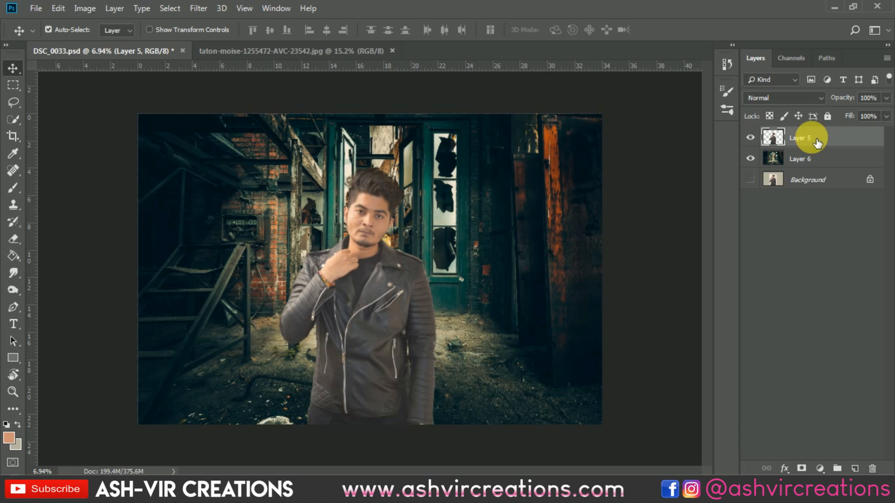
{"action": "left_click", "coordinate": [820, 469]}
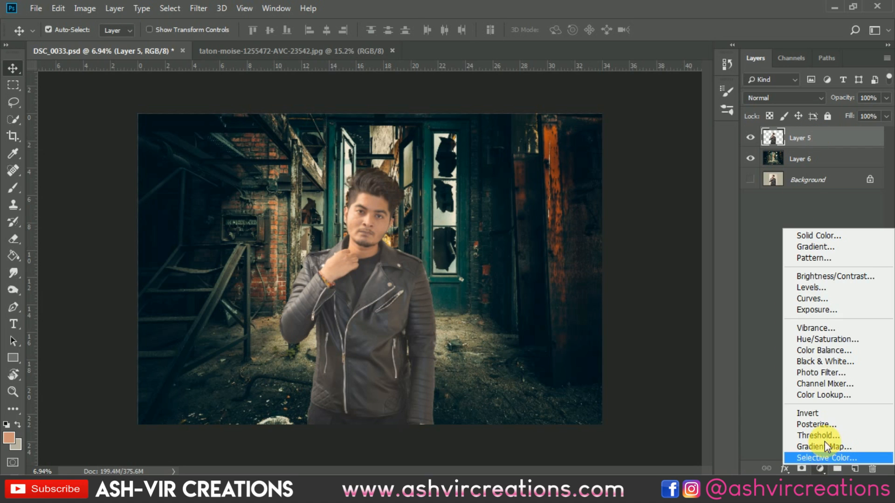
{"action": "left_click", "coordinate": [812, 292]}
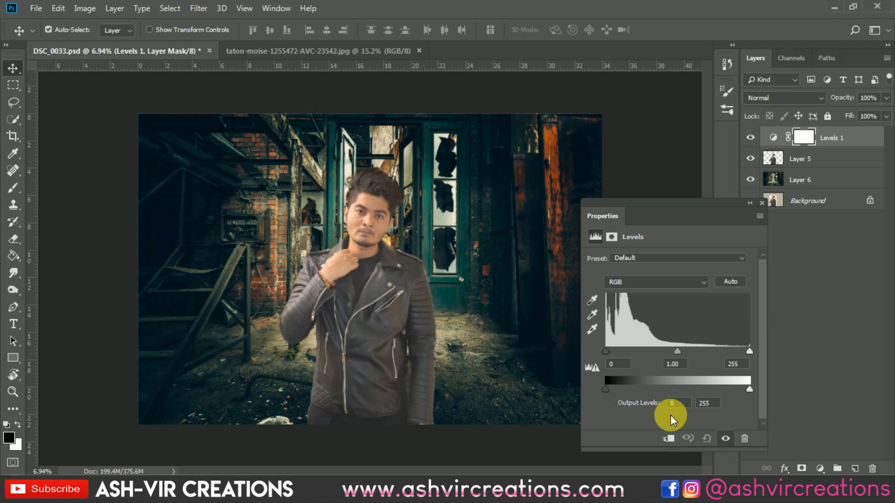
{"action": "left_click", "coordinate": [669, 440]}
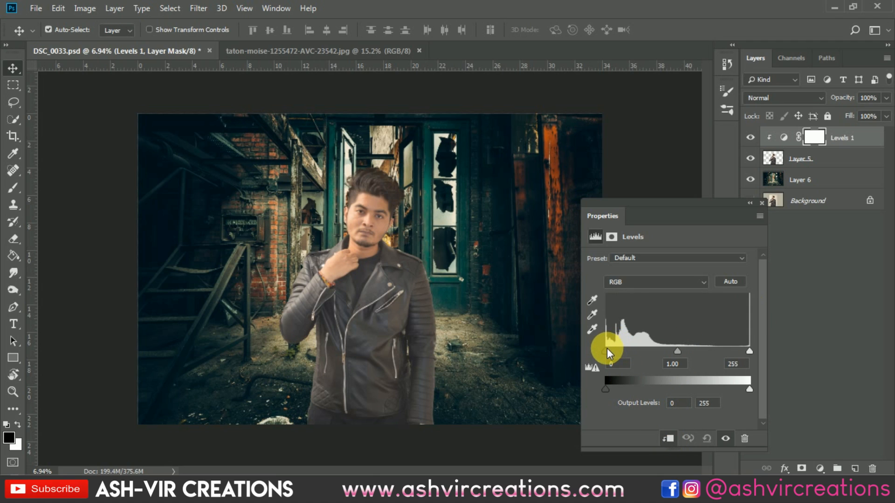
{"action": "mouse_move", "coordinate": [607, 348]}
{"action": "left_mouse_down"}
{"action": "mouse_move", "coordinate": [619, 350]}
{"action": "mouse_move", "coordinate": [611, 349]}
{"action": "left_mouse_up"}
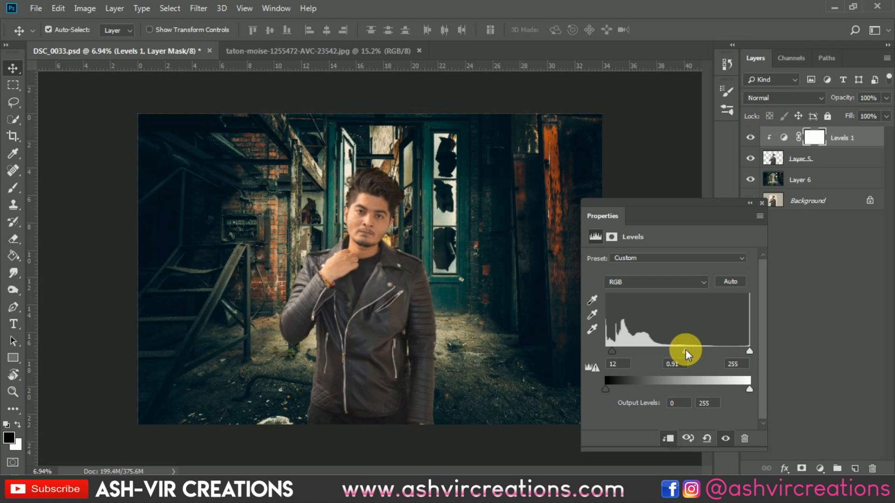
{"action": "left_click_drag", "start_coordinate": [746, 350], "coordinate": [745, 350]}
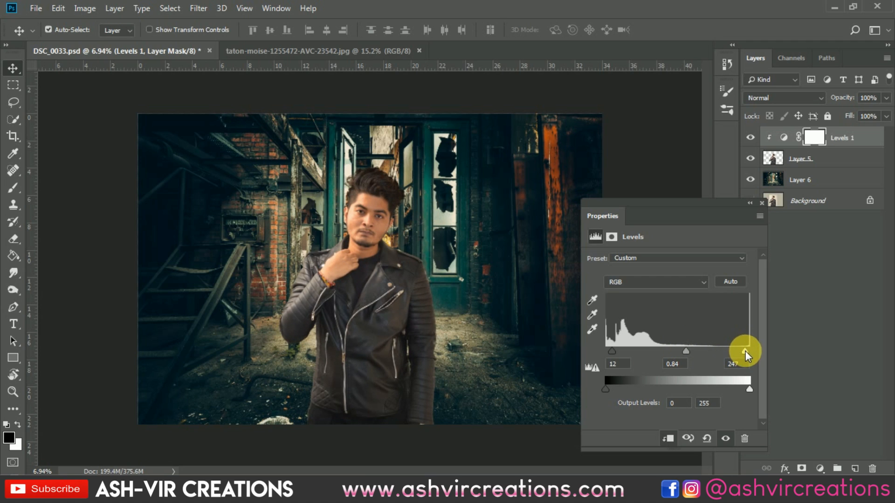
{"action": "left_click", "coordinate": [762, 205]}
Step: Compare the man with and without the Levels 1 adjustment by toggling its visibility
{"action": "left_click", "coordinate": [758, 138]}
{"action": "left_click", "coordinate": [759, 138]}
{"action": "left_click", "coordinate": [759, 139]}
{"action": "left_click", "coordinate": [759, 138]}
{"action": "left_click", "coordinate": [759, 139]}
{"action": "left_click", "coordinate": [759, 139]}
{"action": "left_click", "coordinate": [759, 138]}
{"action": "left_click", "coordinate": [759, 138]}
{"action": "left_click", "coordinate": [759, 139]}
{"action": "left_click", "coordinate": [759, 138]}
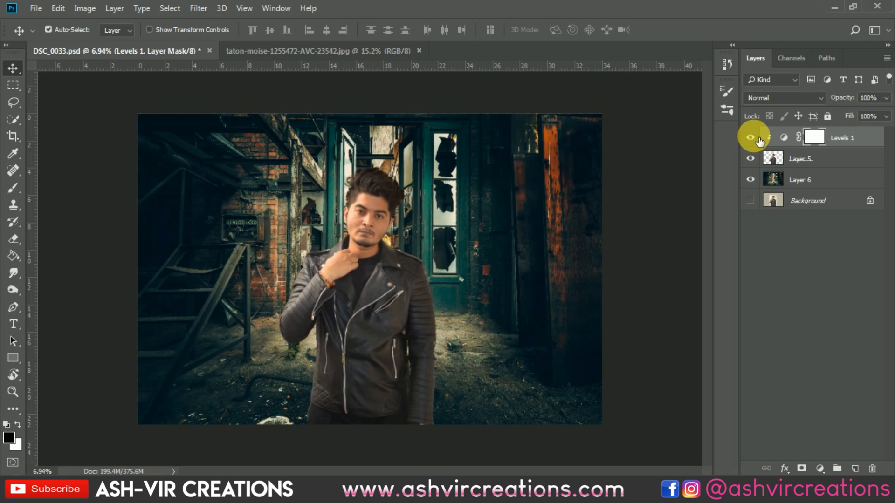
Step: Merge the Levels 1 adjustment with Layer 5 into a single layer
{"action": "left_click", "coordinate": [867, 159], "text": "shift"}
{"action": "right_click", "coordinate": [819, 156]}
{"action": "left_click", "coordinate": [672, 364]}
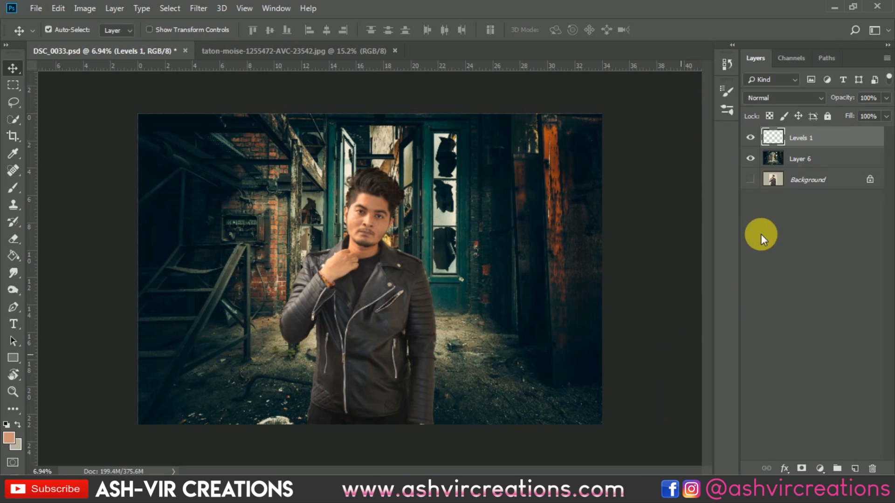
Step: Duplicate the building photo on Layer 6 and set the copy's blend mode to Soft Light
{"action": "left_click", "coordinate": [800, 158]}
{"action": "scroll", "coordinate": [488, 201], "scroll_direction": "up", "scroll_amount": 1}
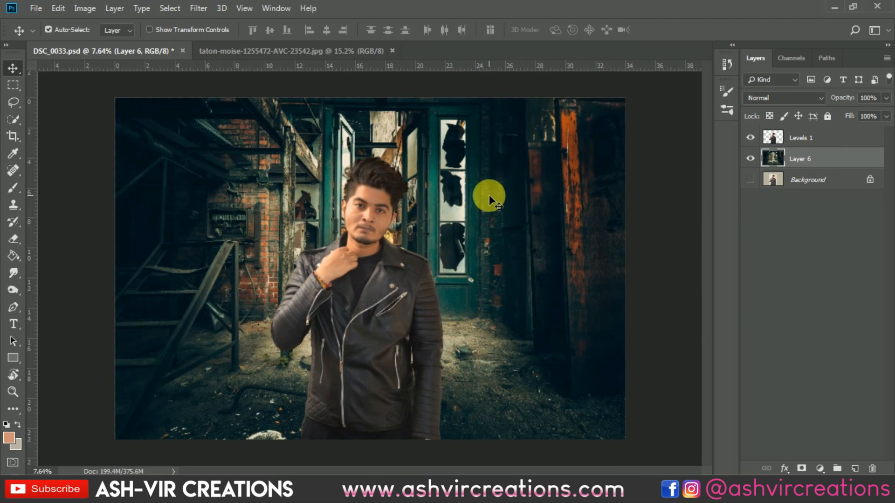
{"action": "right_click", "coordinate": [837, 161]}
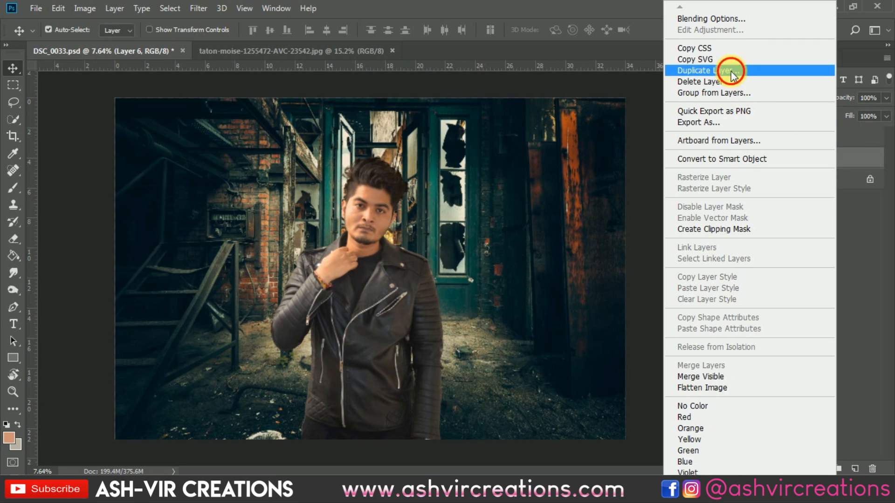
{"action": "left_click", "coordinate": [735, 78]}
{"action": "left_click", "coordinate": [556, 125]}
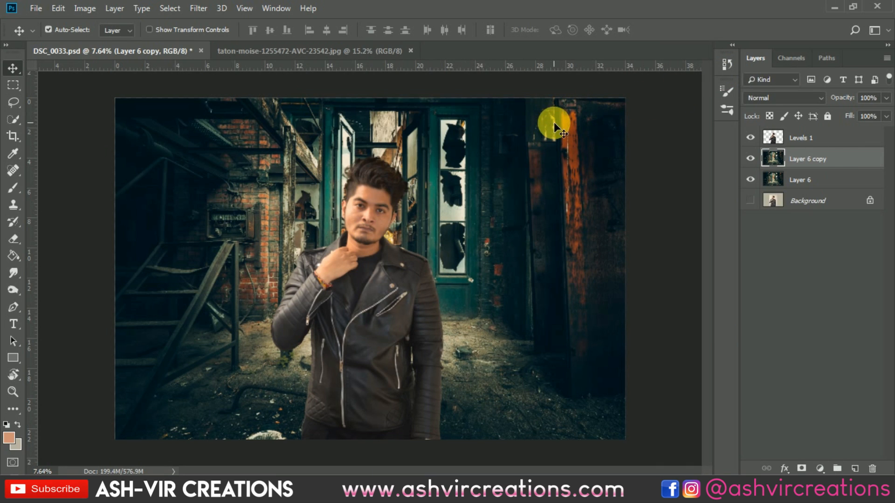
{"action": "left_click", "coordinate": [755, 100]}
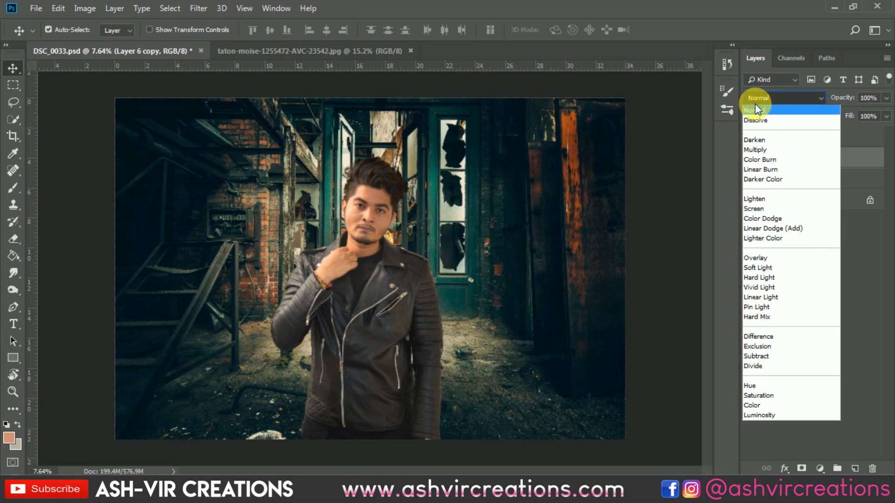
{"action": "left_click", "coordinate": [767, 267]}
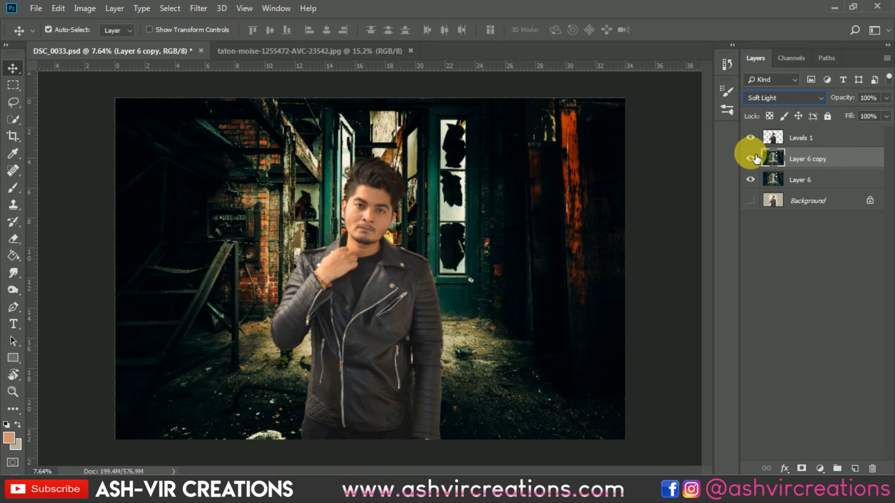
{"action": "left_click", "coordinate": [751, 159]}
{"action": "left_click", "coordinate": [750, 159]}
Step: Merge Layer 6 copy with Layer 6 into one background layer
{"action": "left_click", "coordinate": [788, 180], "text": "shift"}
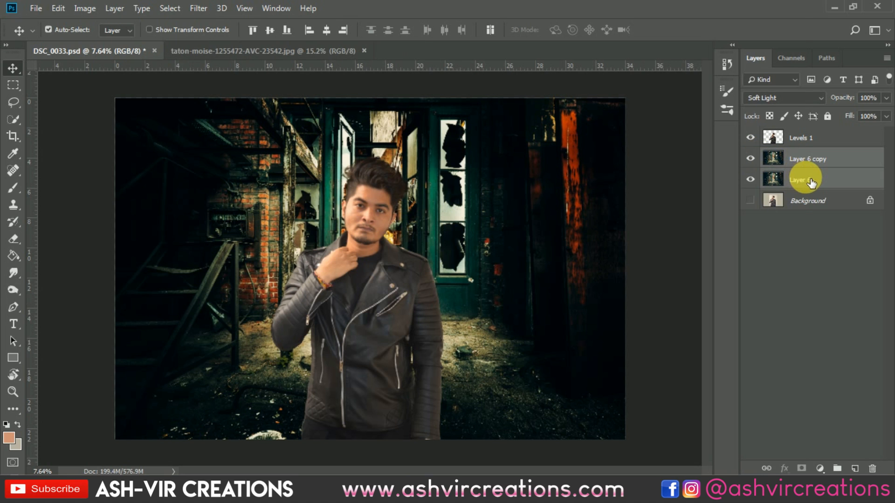
{"action": "right_click", "coordinate": [803, 182]}
{"action": "left_click", "coordinate": [676, 365]}
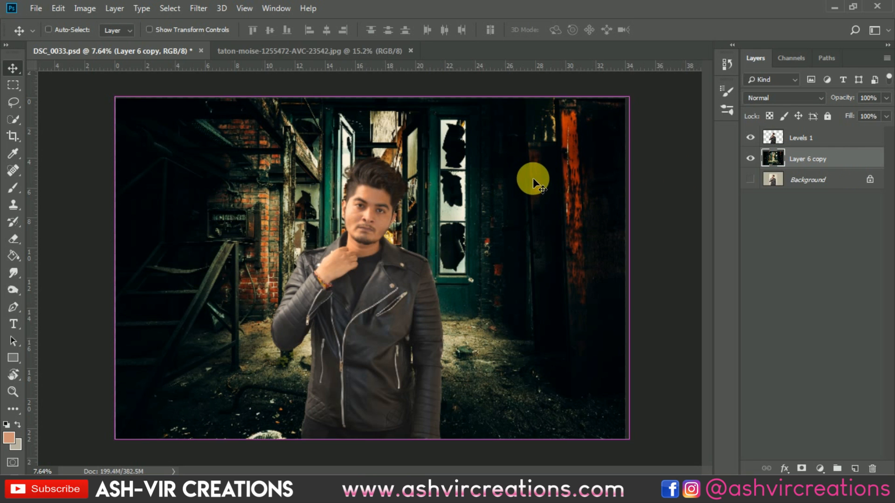
Step: Add a Levels adjustment above the merged building layer, set white input to 233 and brighten the midtones
{"action": "key", "text": "ctrl+plus"}
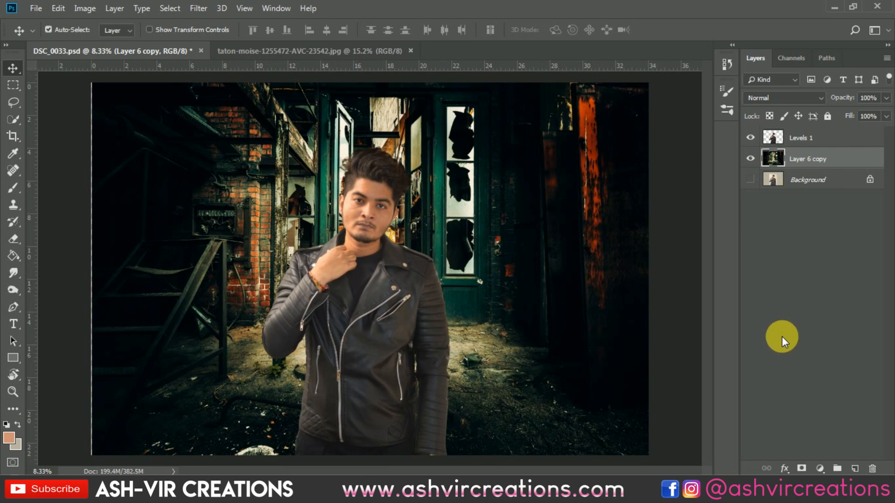
{"action": "left_click", "coordinate": [822, 469]}
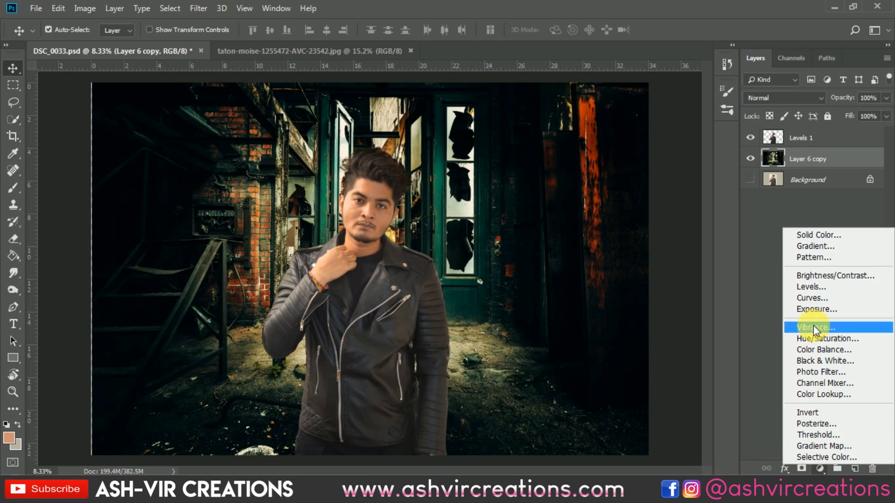
{"action": "left_click", "coordinate": [811, 285]}
{"action": "mouse_move", "coordinate": [746, 352]}
{"action": "left_mouse_down"}
{"action": "mouse_move", "coordinate": [701, 349]}
{"action": "mouse_move", "coordinate": [748, 351]}
{"action": "mouse_move", "coordinate": [738, 350]}
{"action": "left_mouse_up"}
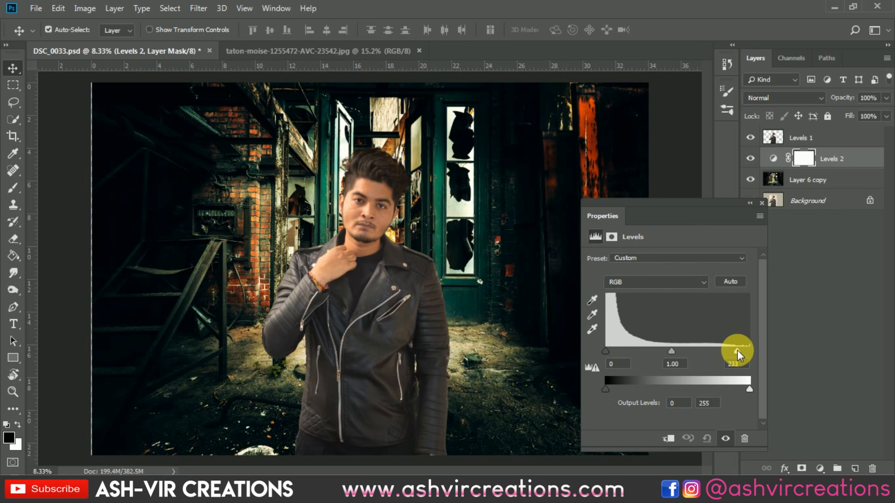
{"action": "mouse_move", "coordinate": [671, 351]}
{"action": "left_mouse_down"}
{"action": "mouse_move", "coordinate": [603, 349]}
{"action": "mouse_move", "coordinate": [658, 351]}
{"action": "left_mouse_up"}
{"action": "left_click", "coordinate": [761, 202]}
Step: Compare the building background with and without the Levels 2 adjustment by toggling its visibility
{"action": "left_click", "coordinate": [750, 159]}
{"action": "left_click", "coordinate": [750, 158]}
{"action": "left_click", "coordinate": [751, 159]}
{"action": "left_click", "coordinate": [751, 159]}
{"action": "left_click", "coordinate": [751, 158]}
{"action": "left_click", "coordinate": [751, 159]}
{"action": "left_click", "coordinate": [752, 159]}
{"action": "left_click", "coordinate": [751, 159]}
{"action": "left_click", "coordinate": [752, 159]}
{"action": "left_click", "coordinate": [752, 159]}
{"action": "left_click", "coordinate": [751, 159]}
{"action": "left_click", "coordinate": [752, 159]}
{"action": "left_click", "coordinate": [752, 159]}
{"action": "left_click", "coordinate": [751, 159]}
{"action": "left_click", "coordinate": [751, 159]}
{"action": "left_click", "coordinate": [751, 159]}
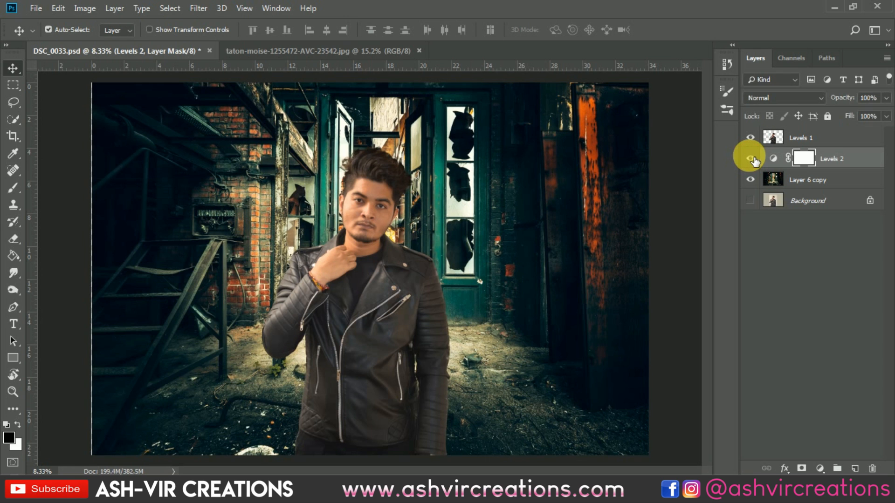
Step: Merge the Levels 2 adjustment with Layer 6 copy into a single layer
{"action": "left_click", "coordinate": [821, 185]}
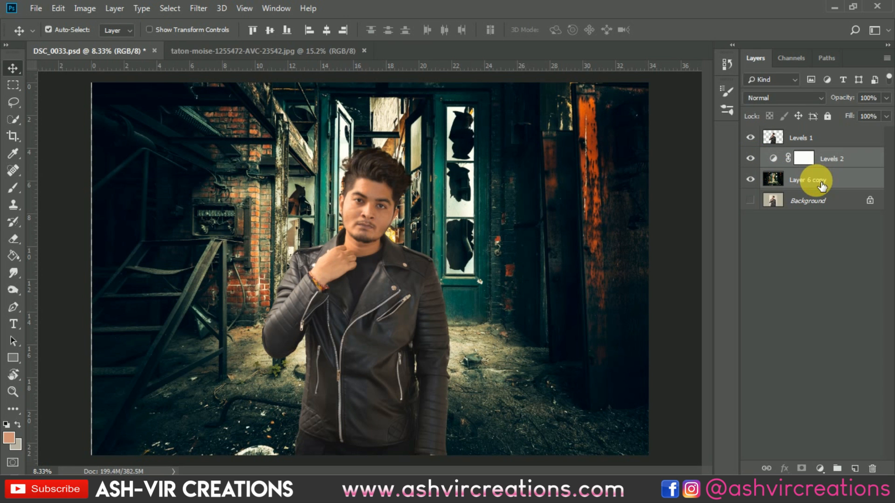
{"action": "right_click", "coordinate": [818, 185]}
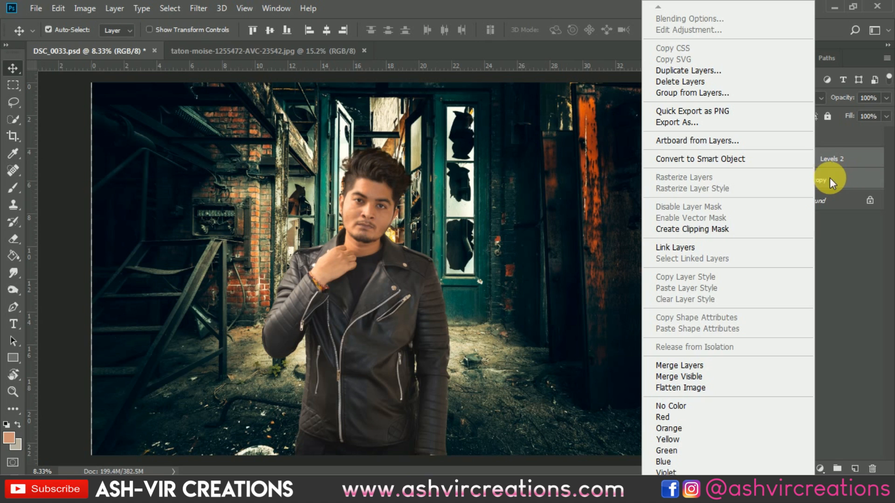
{"action": "left_click", "coordinate": [704, 366]}
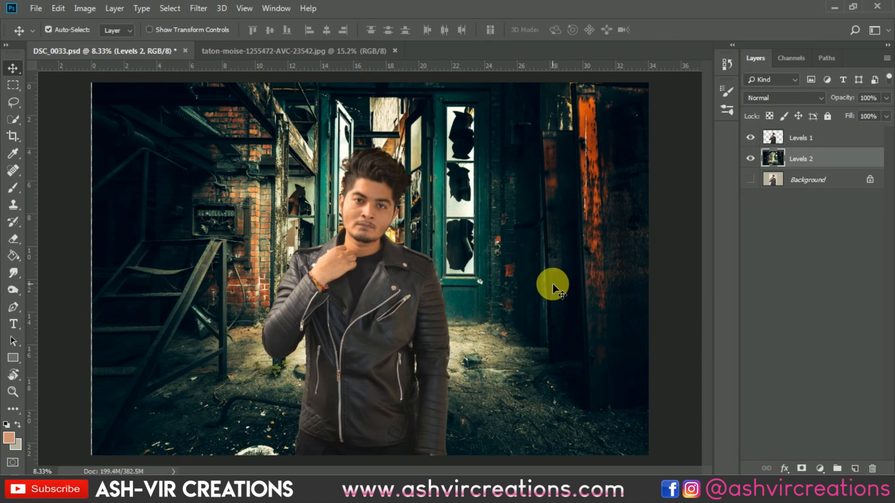
{"action": "key", "text": "alt+v"}
{"action": "left_click", "coordinate": [607, 215]}
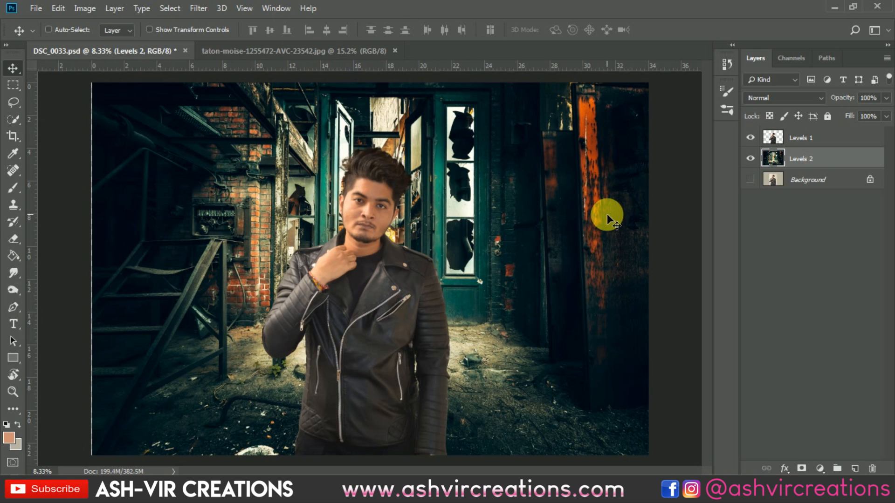
{"action": "key", "text": "ctrl+minus"}
{"action": "key", "text": "ctrl+plus"}
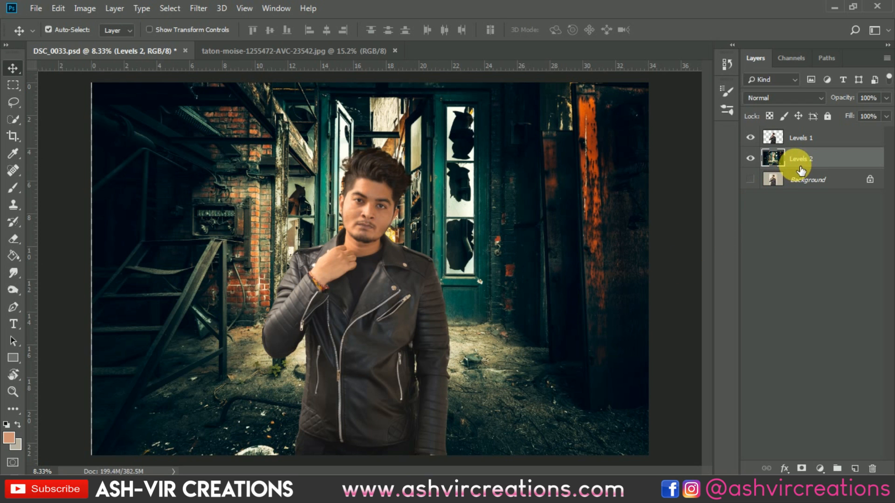
Step: Blur the building background on the Levels 2 layer with a Box Blur of 18 pixels radius
{"action": "left_click", "coordinate": [204, 8]}
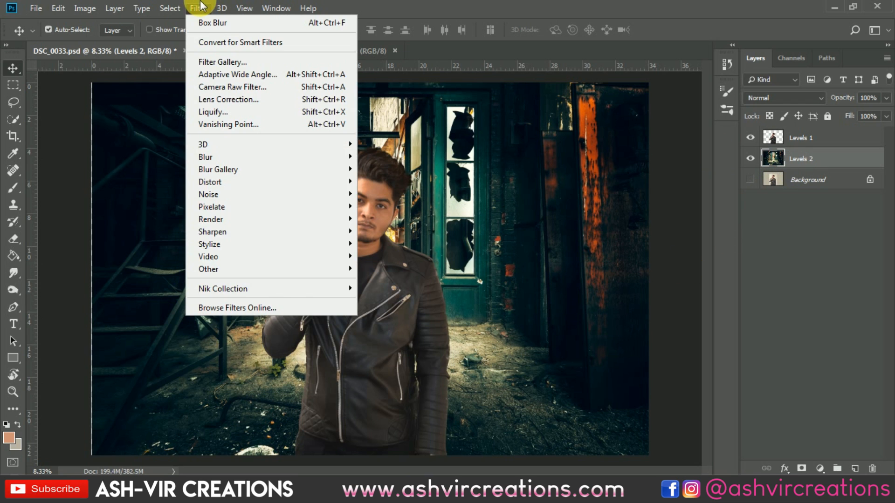
{"action": "mouse_move", "coordinate": [202, 8]}
{"action": "mouse_move", "coordinate": [261, 158]}
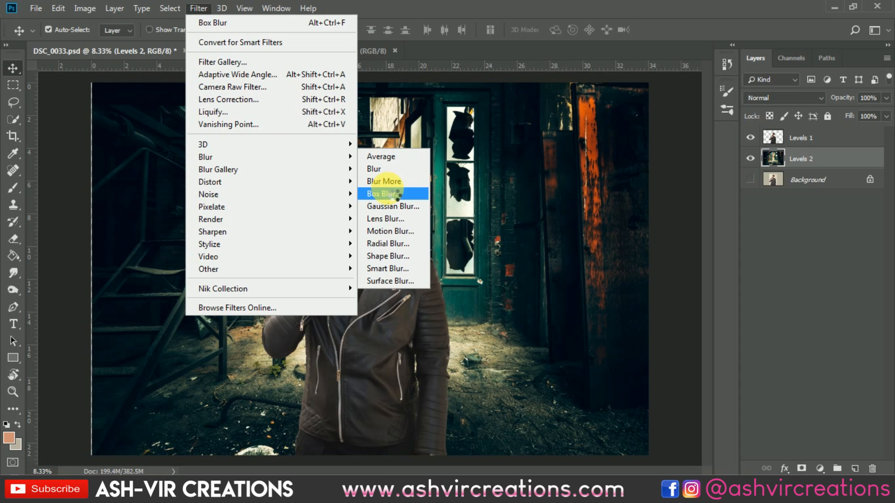
{"action": "left_click", "coordinate": [383, 193]}
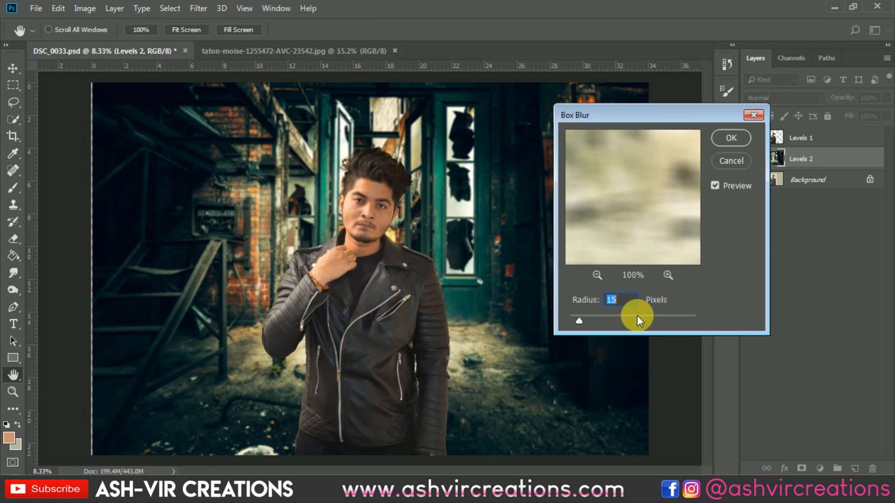
{"action": "left_click_drag", "start_coordinate": [574, 320], "coordinate": [581, 317]}
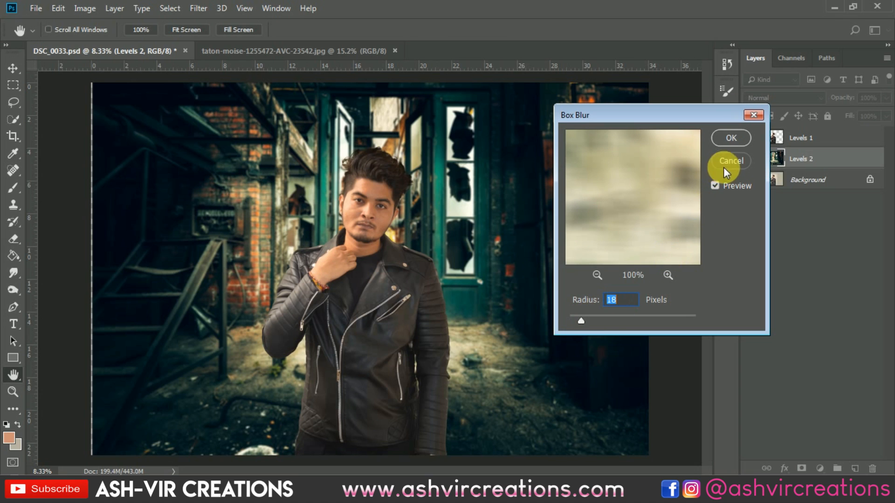
{"action": "left_click", "coordinate": [733, 138]}
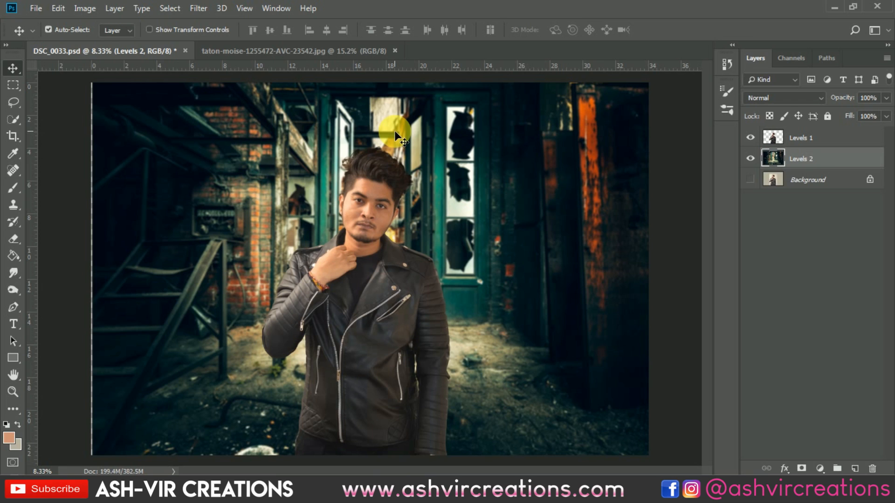
Step: Add a Hue/Saturation adjustment above the Levels 2 layer and set Cyans to hue +6 and saturation -2
{"action": "left_click", "coordinate": [821, 468]}
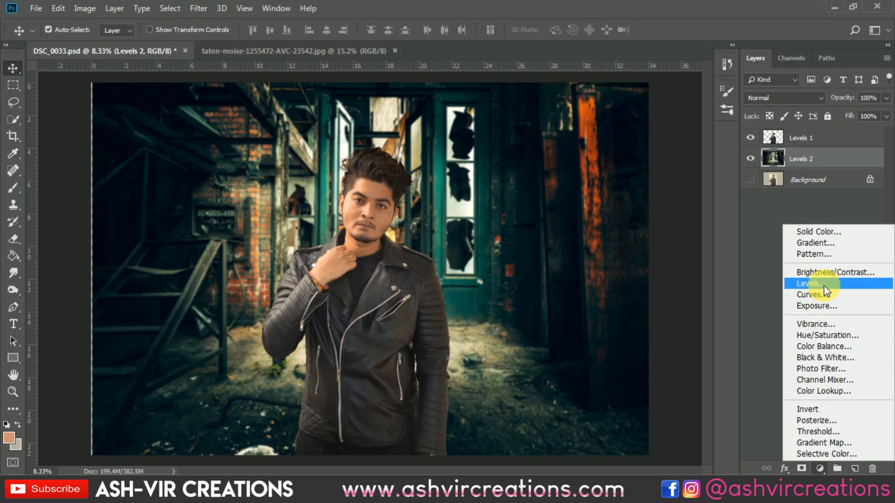
{"action": "left_click", "coordinate": [828, 335]}
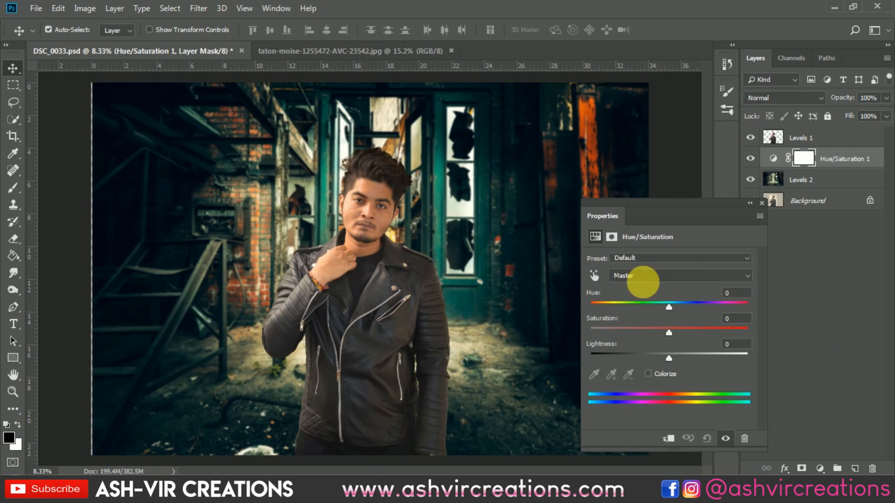
{"action": "left_click", "coordinate": [593, 276]}
{"action": "left_click", "coordinate": [577, 312]}
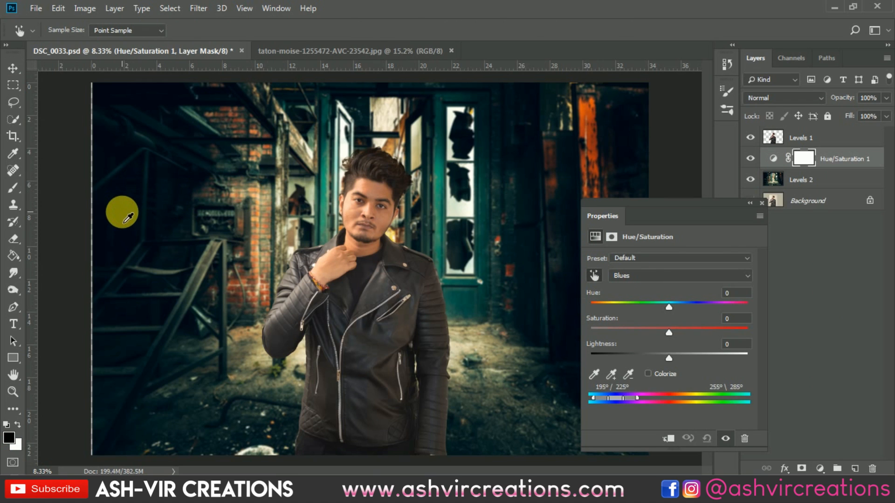
{"action": "left_click_drag", "start_coordinate": [648, 325], "coordinate": [674, 307]}
{"action": "left_click", "coordinate": [650, 277]}
{"action": "left_click", "coordinate": [634, 326]}
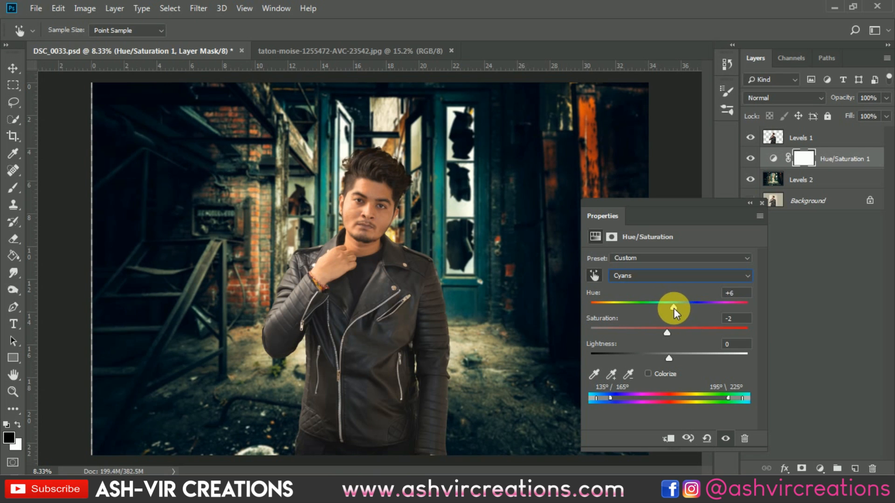
{"action": "left_click", "coordinate": [762, 203]}
Step: Compare the background with and without the Hue/Saturation adjustment and inspect the image's left side up close
{"action": "left_click", "coordinate": [751, 159]}
{"action": "left_click", "coordinate": [752, 159]}
{"action": "left_click", "coordinate": [752, 159]}
{"action": "left_click", "coordinate": [752, 159]}
{"action": "left_click", "coordinate": [751, 159]}
{"action": "left_click", "coordinate": [751, 159]}
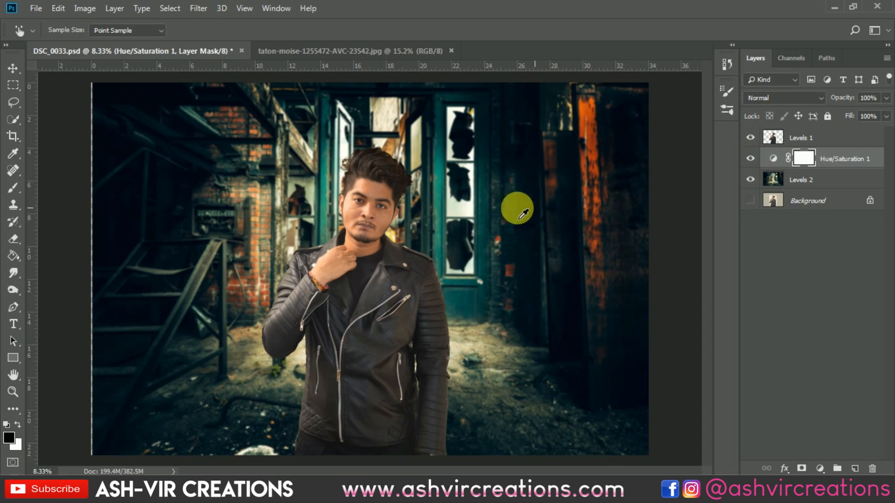
{"action": "scroll", "coordinate": [463, 223], "scroll_direction": "down", "scroll_amount": 1}
{"action": "key", "text": "v"}
{"action": "scroll", "coordinate": [125, 162], "scroll_direction": "up", "scroll_amount": 6}
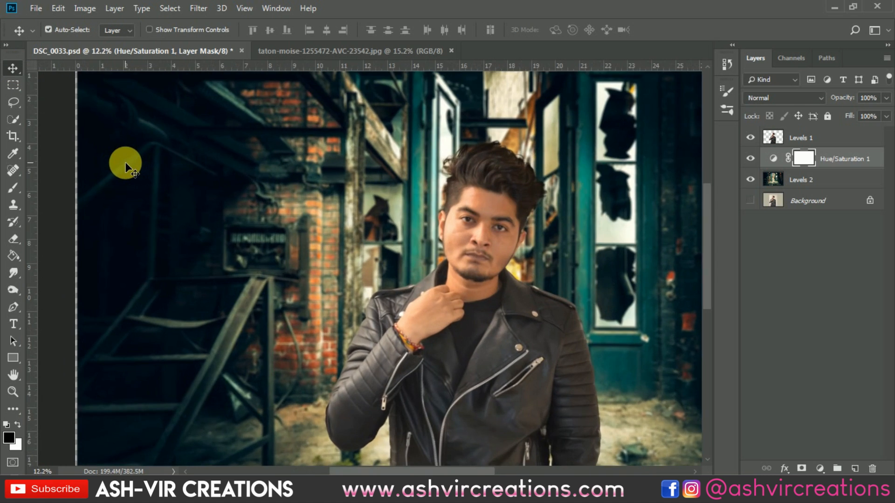
Step: Try to shift the building background slightly sideways to cover the canvas edge, then undo the move
{"action": "scroll", "coordinate": [124, 161], "scroll_direction": "down", "scroll_amount": 6}
{"action": "left_click", "coordinate": [773, 180], "text": "ctrl"}
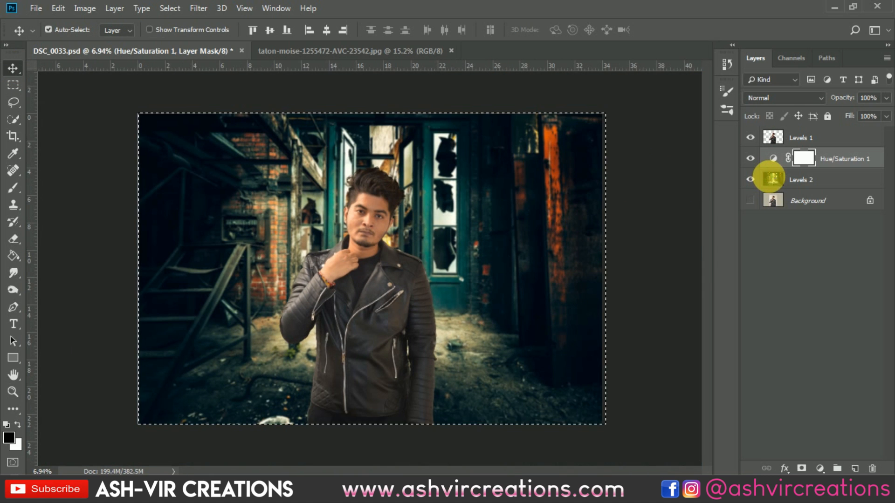
{"action": "key", "text": "ctrl+d"}
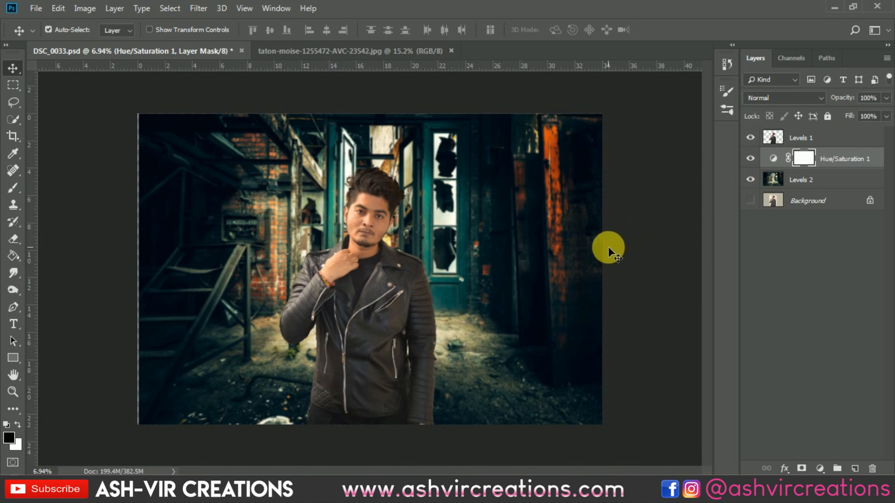
{"action": "left_click_drag", "start_coordinate": [564, 261], "coordinate": [548, 256]}
{"action": "left_click", "coordinate": [775, 180], "text": "ctrl"}
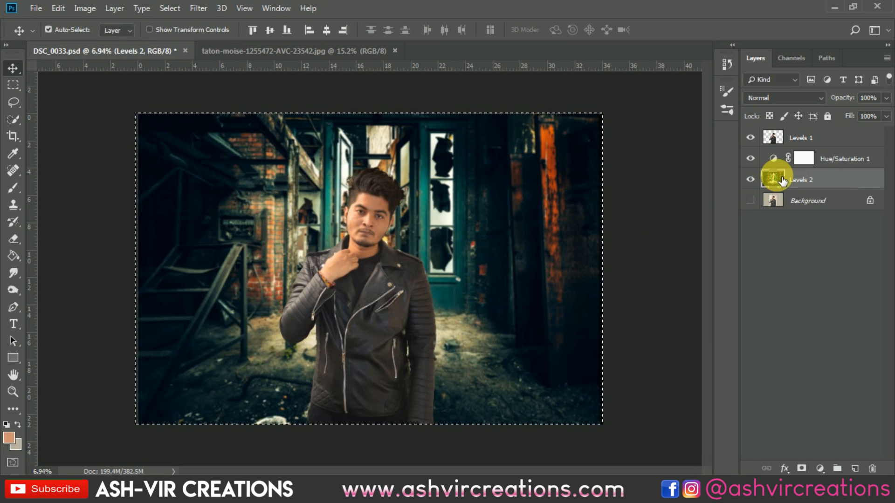
{"action": "key", "text": "ctrl+alt+z"}
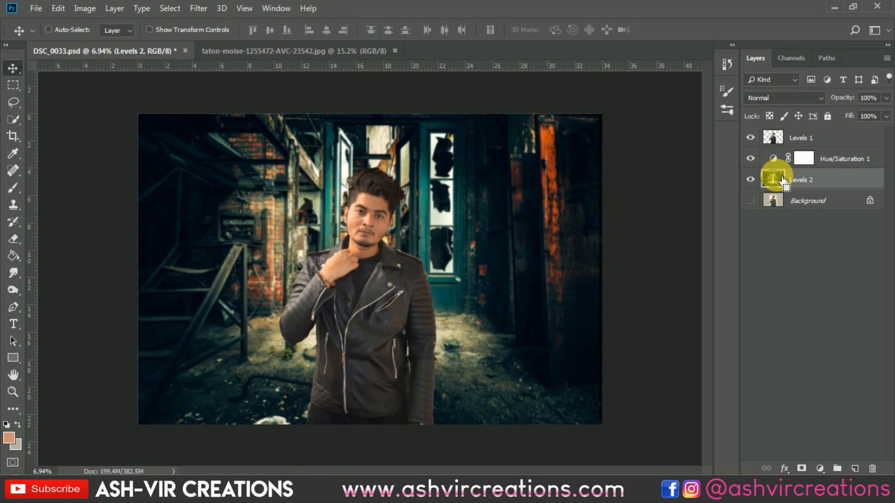
{"action": "key", "text": "ctrl+alt+z"}
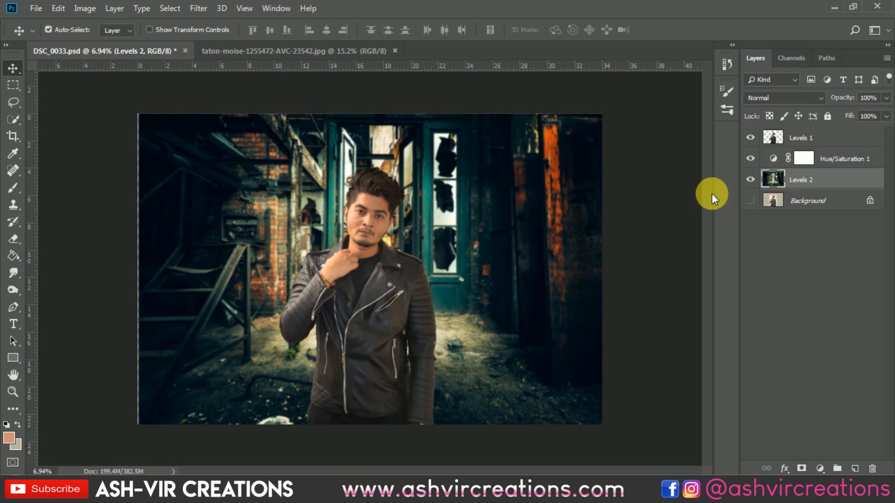
{"action": "key", "text": "c"}
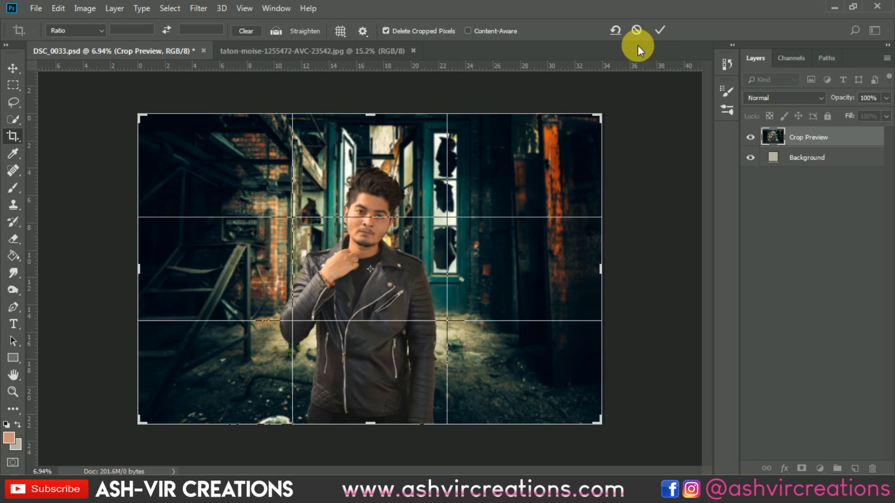
{"action": "left_click", "coordinate": [659, 30]}
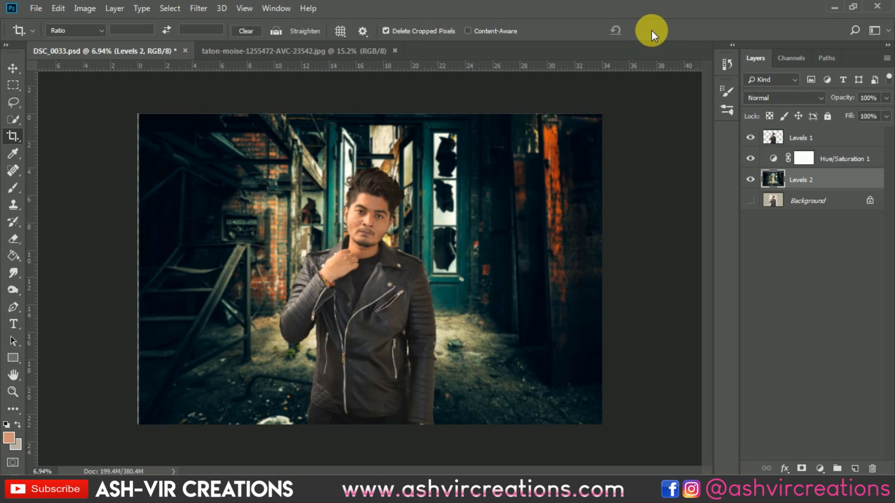
{"action": "scroll", "coordinate": [93, 233], "scroll_direction": "up", "scroll_amount": 3}
{"action": "scroll", "coordinate": [43, 205], "scroll_direction": "up", "scroll_amount": 1}
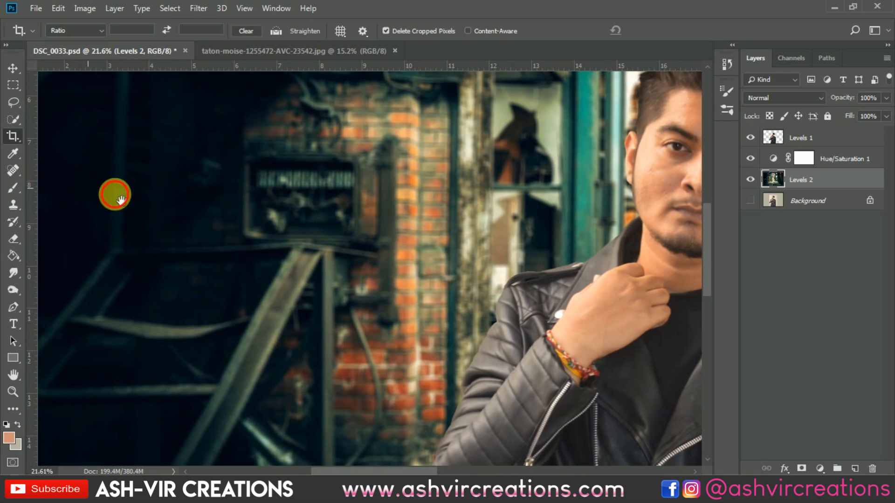
{"action": "left_click_drag", "start_coordinate": [80, 189], "coordinate": [498, 254]}
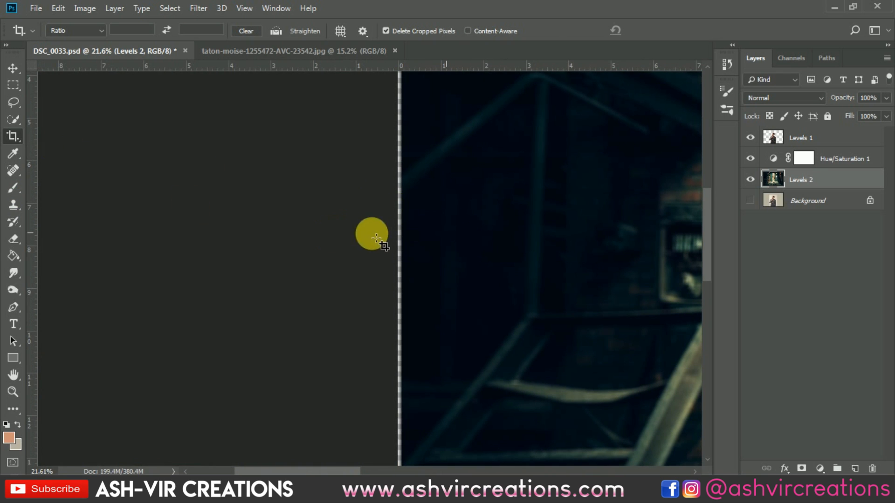
{"action": "left_click", "coordinate": [416, 207]}
{"action": "scroll", "coordinate": [416, 207], "scroll_direction": "up", "scroll_amount": 5}
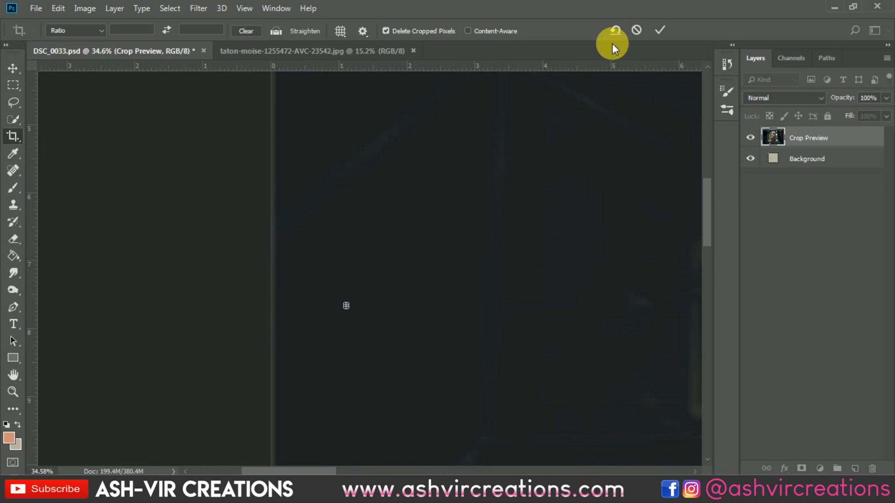
{"action": "left_click", "coordinate": [637, 30]}
Step: Crop the image slightly inward at its left edge to cut off the light strip beside the building background
{"action": "left_click", "coordinate": [250, 194]}
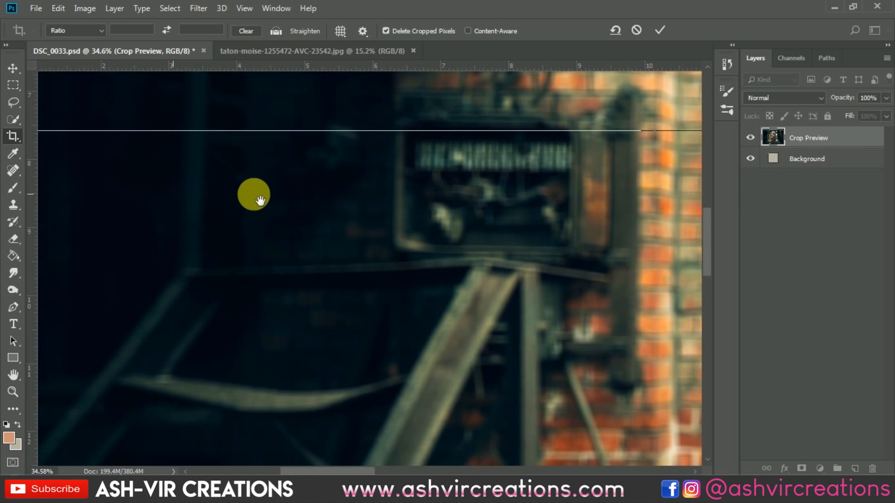
{"action": "scroll", "coordinate": [683, 206], "scroll_direction": "up", "scroll_amount": 3}
{"action": "scroll", "coordinate": [519, 193], "scroll_direction": "up", "scroll_amount": 3}
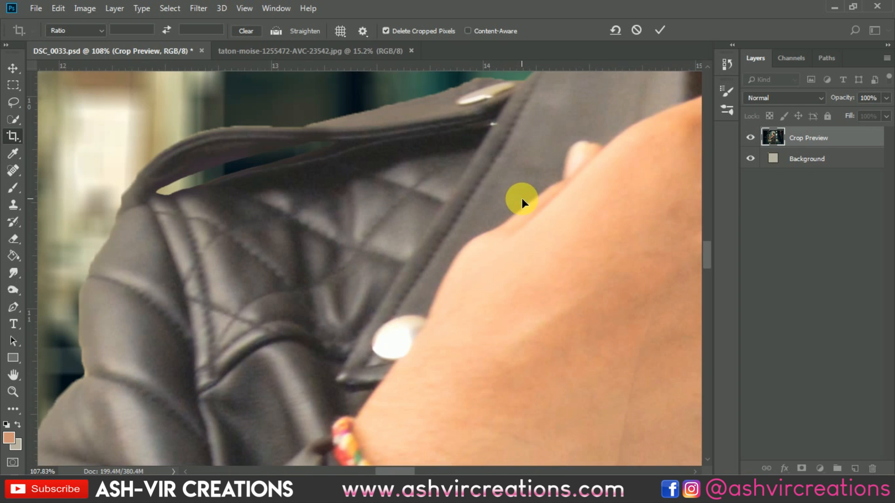
{"action": "left_click_drag", "start_coordinate": [468, 211], "coordinate": [699, 372]}
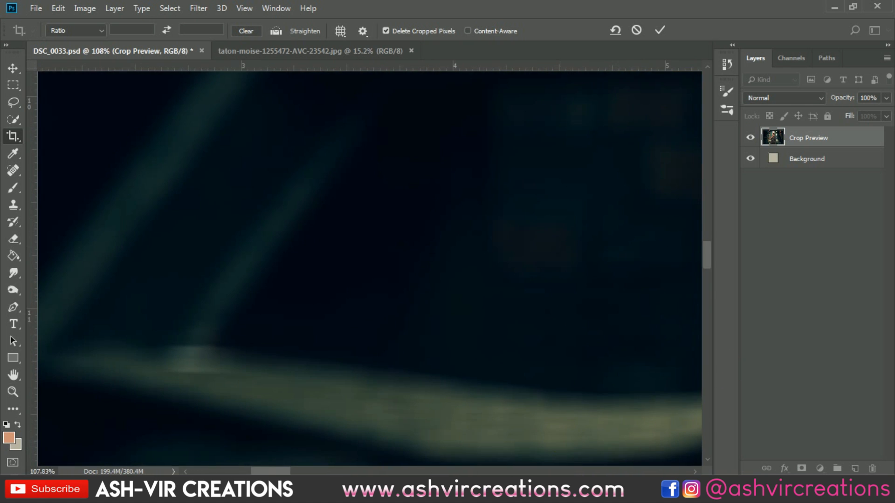
{"action": "left_click_drag", "start_coordinate": [240, 468], "coordinate": [193, 467]}
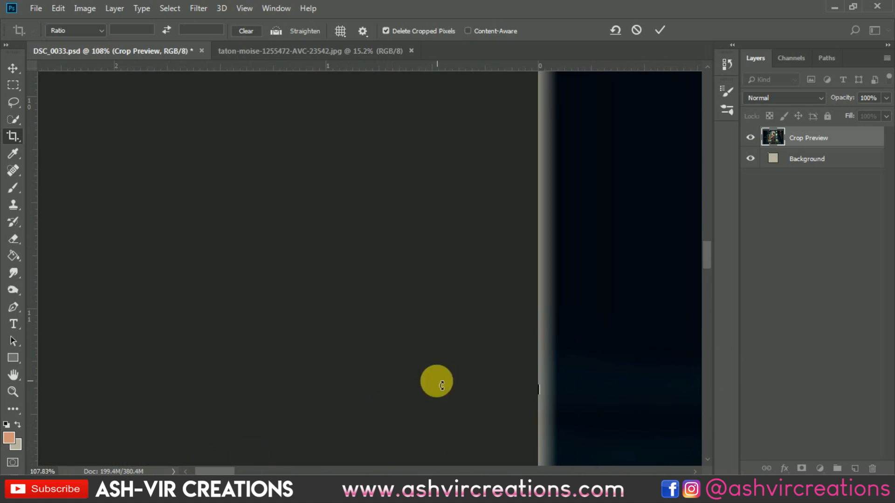
{"action": "left_click_drag", "start_coordinate": [541, 400], "coordinate": [554, 397]}
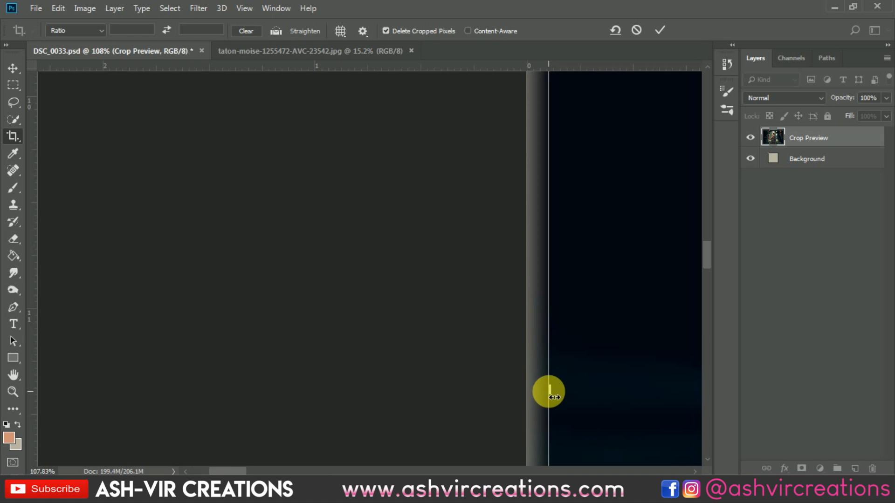
{"action": "left_click", "coordinate": [657, 30]}
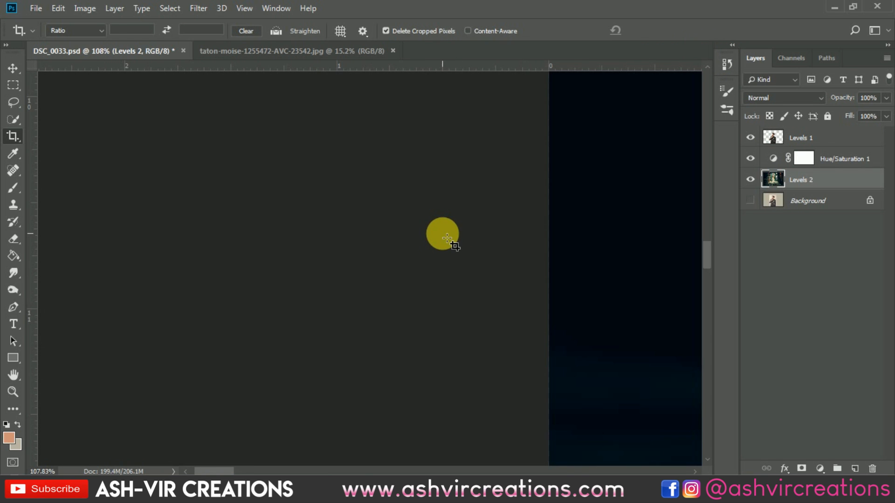
{"action": "key", "text": "v"}
{"action": "key", "text": "ctrl+0"}
{"action": "key", "text": "ctrl+minus"}
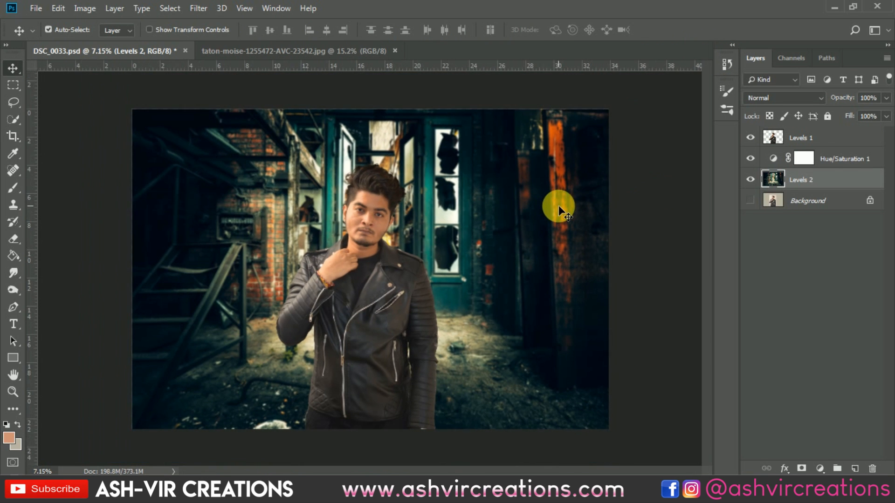
Step: Merge the Hue/Saturation 1 adjustment with the Levels 2 background into a single layer
{"action": "scroll", "coordinate": [559, 205], "scroll_direction": "up", "scroll_amount": 1}
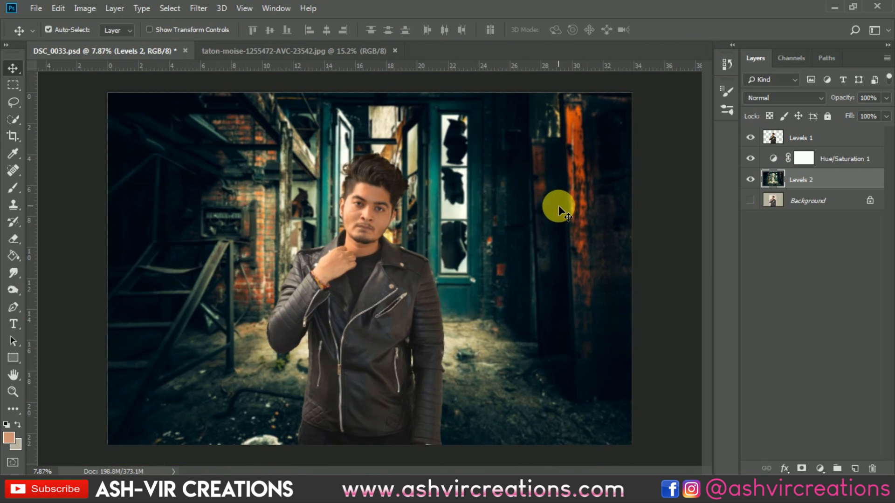
{"action": "left_click", "coordinate": [826, 164]}
{"action": "left_click", "coordinate": [827, 180], "text": "shift"}
{"action": "right_click", "coordinate": [825, 181]}
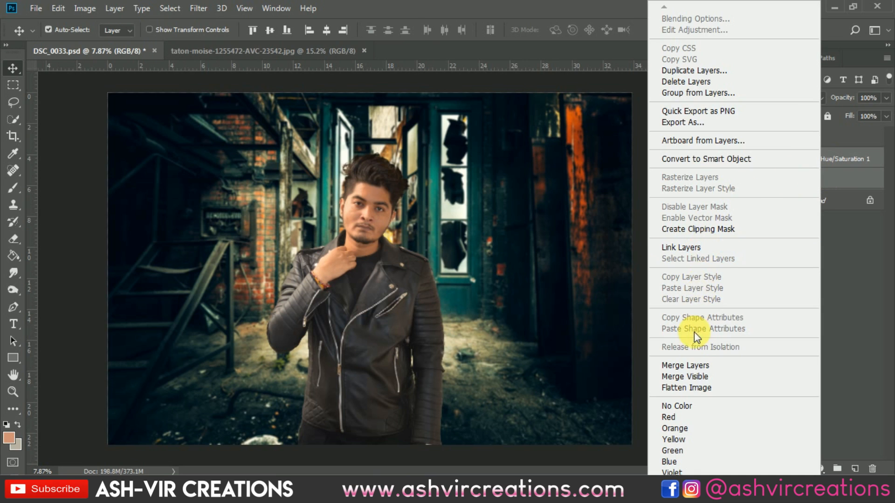
{"action": "left_click", "coordinate": [694, 366]}
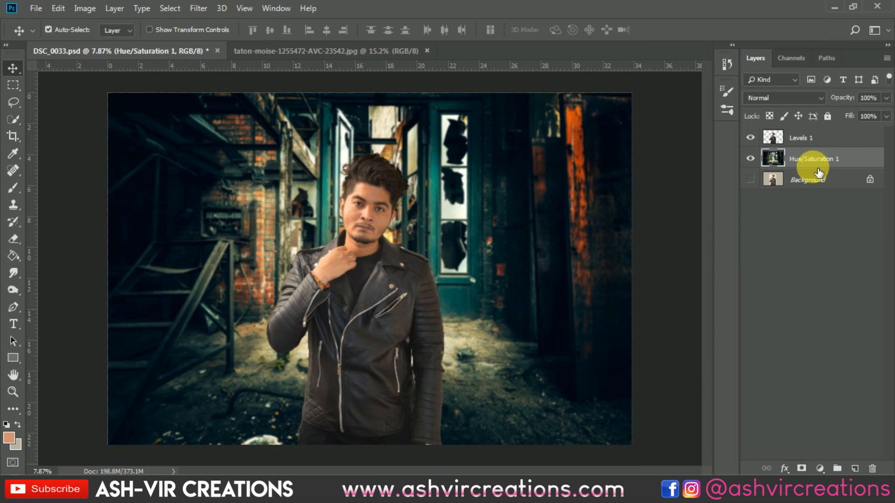
Step: Add a Color Lookup adjustment above the Levels 1 layer using the 3D LUT AVCINE-mood + gold-3.CUBE
{"action": "left_click", "coordinate": [821, 136]}
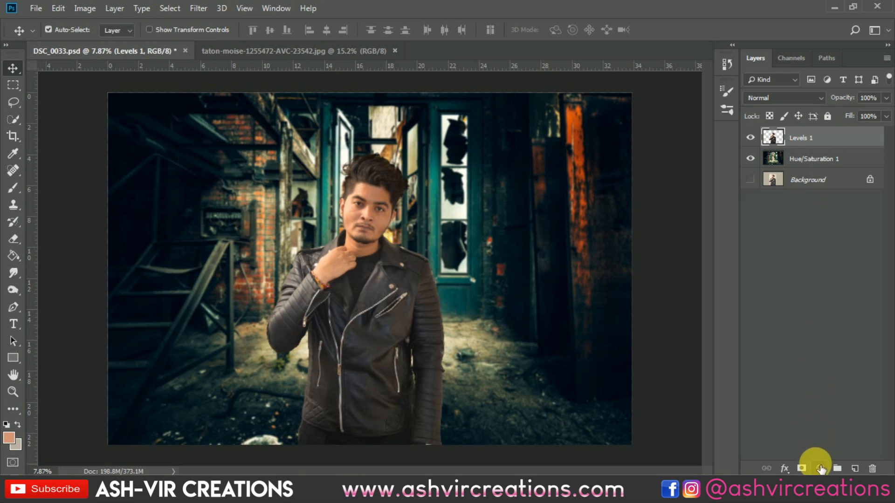
{"action": "left_click", "coordinate": [820, 468]}
{"action": "left_click", "coordinate": [825, 397]}
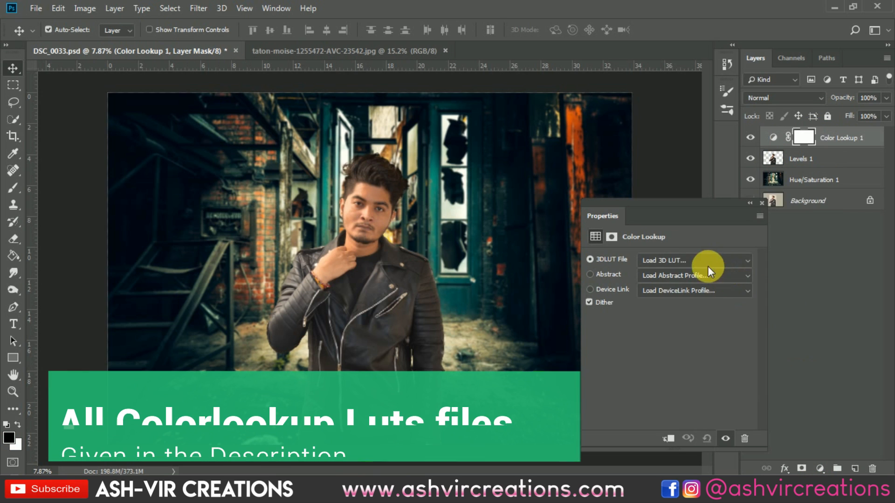
{"action": "left_click", "coordinate": [707, 262]}
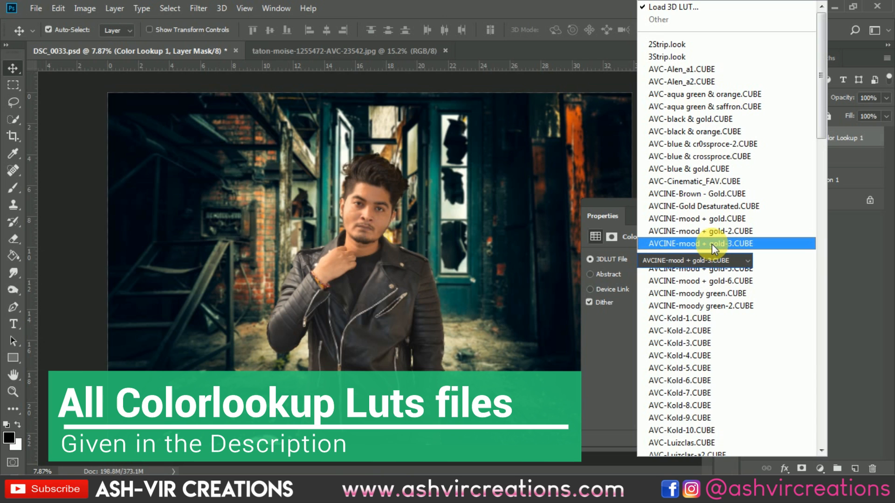
{"action": "left_click", "coordinate": [712, 244]}
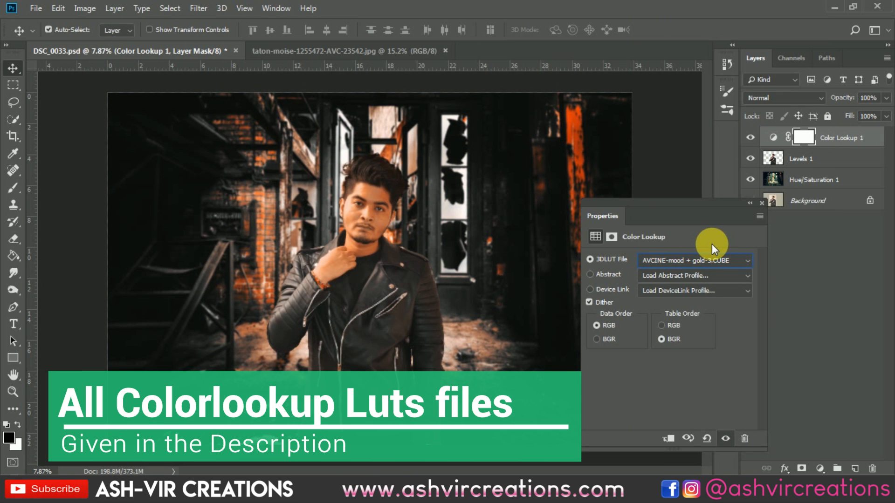
Step: Try out the neighbouring AVCINE-mood + gold 3D LUTs on the Color Lookup adjustment and settle on AVCINE-mood + gold-6.CUBE
{"action": "key", "text": "Down"}
{"action": "key", "text": "Down"}
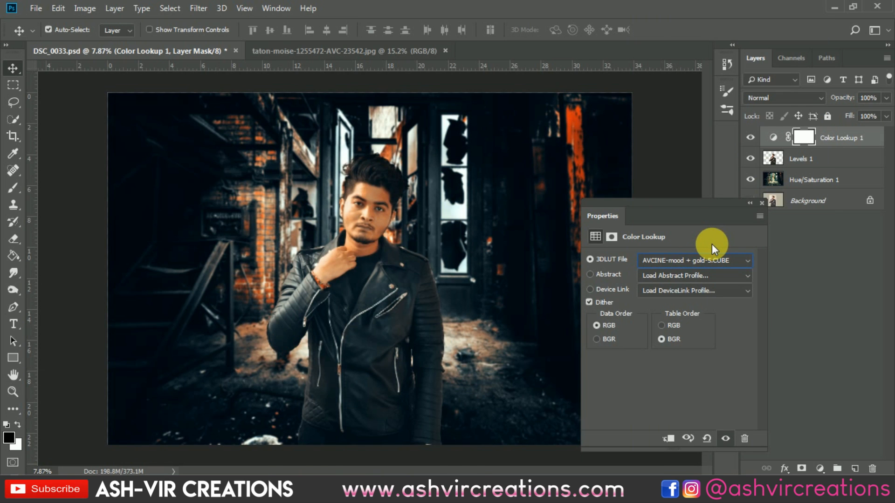
{"action": "key", "text": "Up"}
{"action": "key", "text": "Up"}
{"action": "key", "text": "Up"}
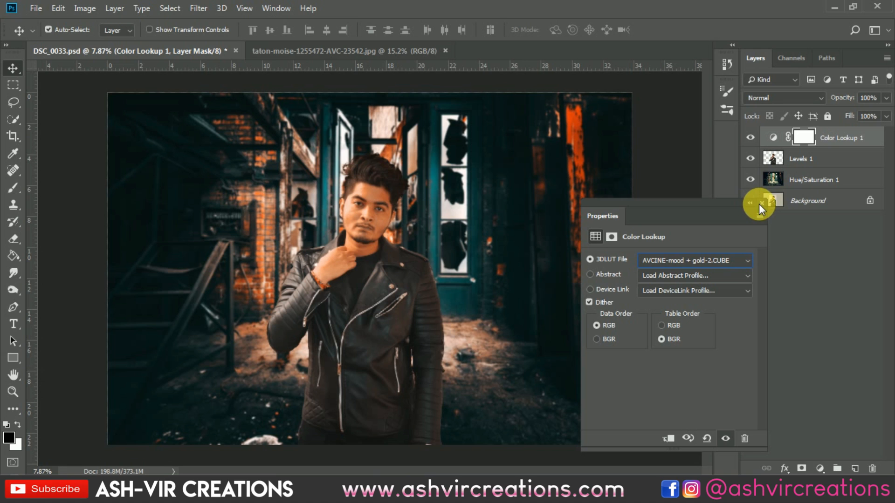
{"action": "key", "text": "Down"}
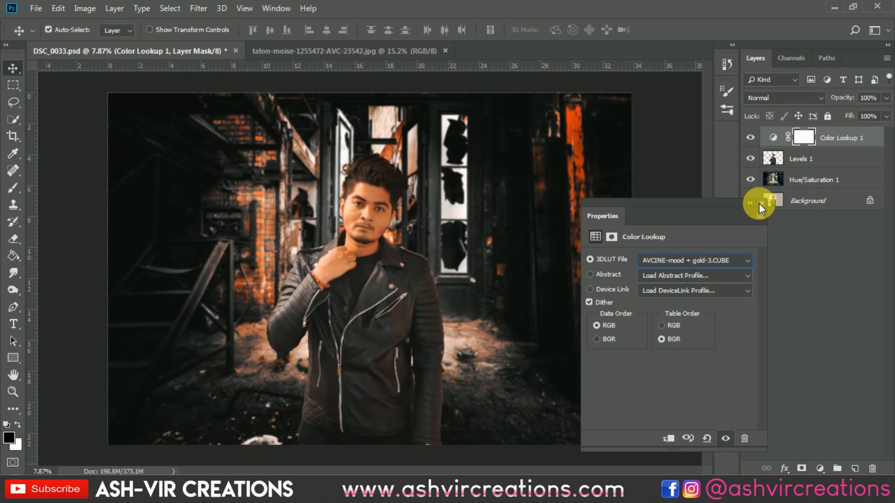
{"action": "key", "text": "Up"}
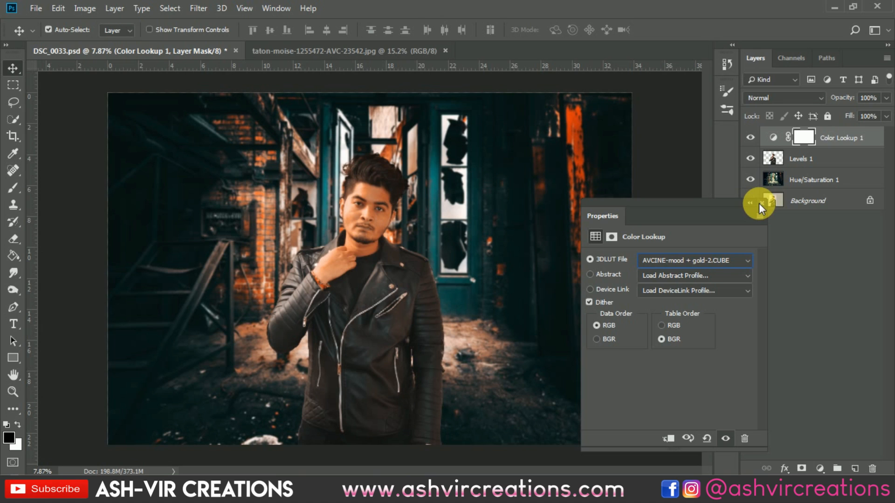
{"action": "key", "text": "Down"}
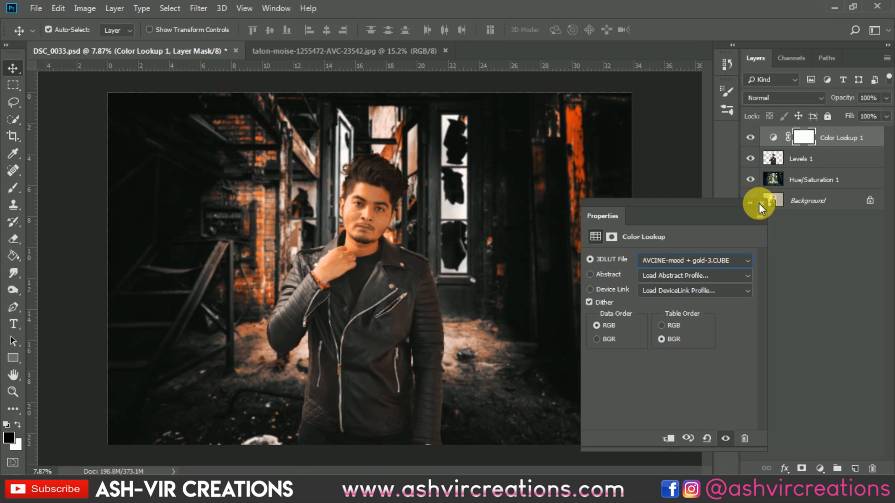
{"action": "key", "text": "Down"}
{"action": "key", "text": "Down"}
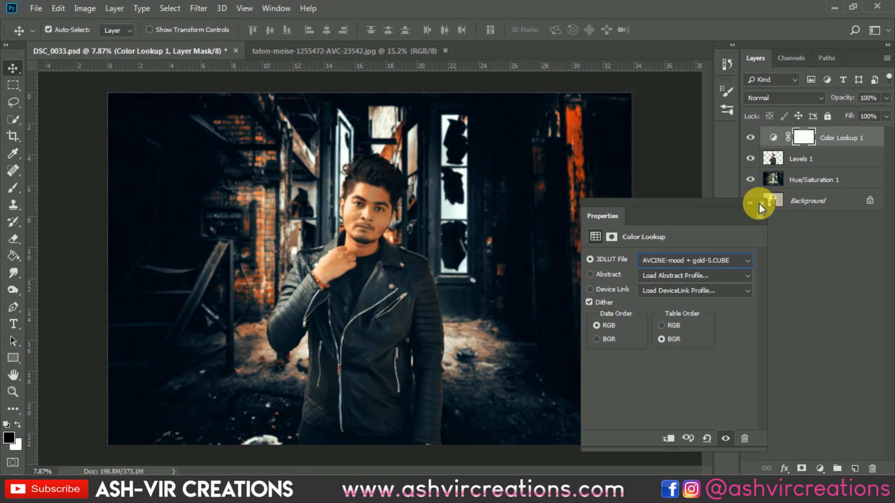
{"action": "key", "text": "Down"}
{"action": "left_click", "coordinate": [759, 204]}
Step: Compare the composite with and without the Color Lookup 1 adjustment and check the overall grading
{"action": "left_click", "coordinate": [753, 137]}
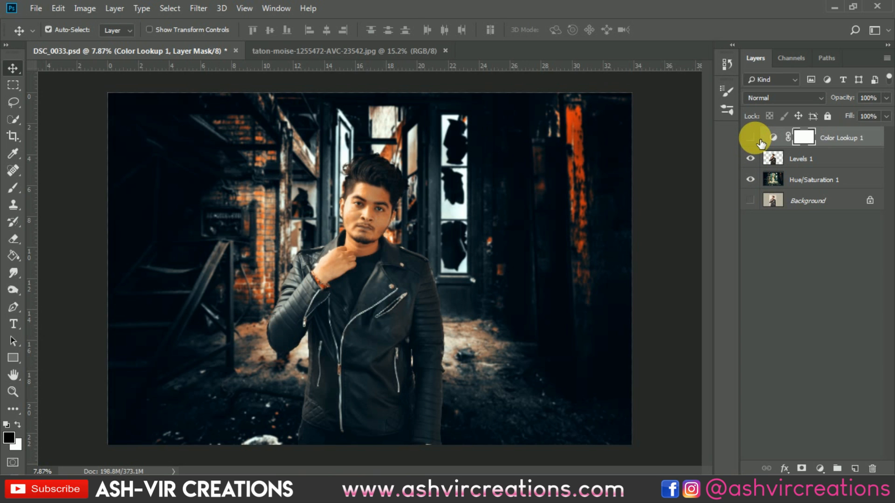
{"action": "left_click", "coordinate": [759, 140]}
{"action": "left_click", "coordinate": [759, 140]}
{"action": "left_click", "coordinate": [758, 140]}
{"action": "left_click", "coordinate": [759, 139]}
{"action": "left_click", "coordinate": [759, 140]}
{"action": "left_click", "coordinate": [759, 140]}
{"action": "left_click", "coordinate": [759, 140]}
{"action": "left_click", "coordinate": [759, 140]}
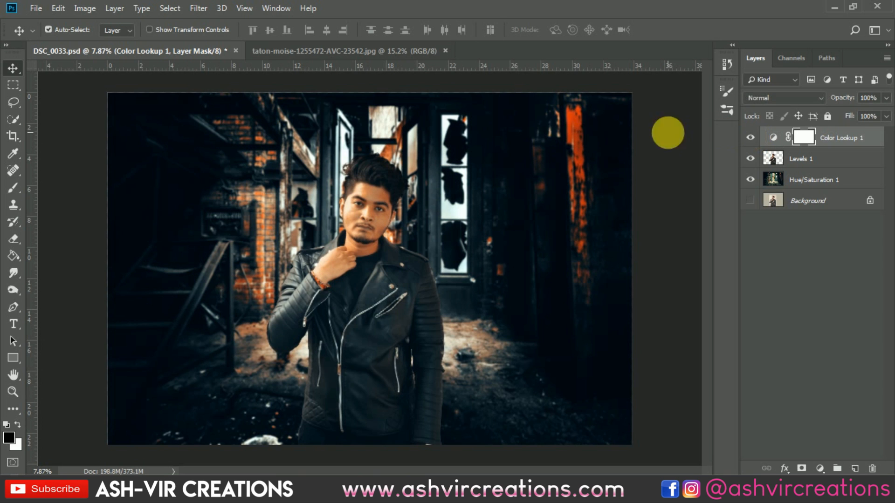
{"action": "key", "text": "ctrl+minus"}
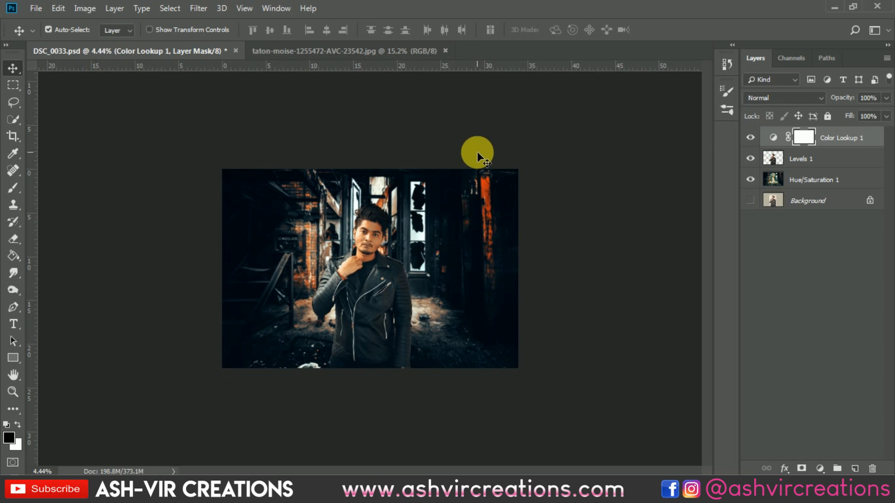
{"action": "key", "text": "ctrl+plus"}
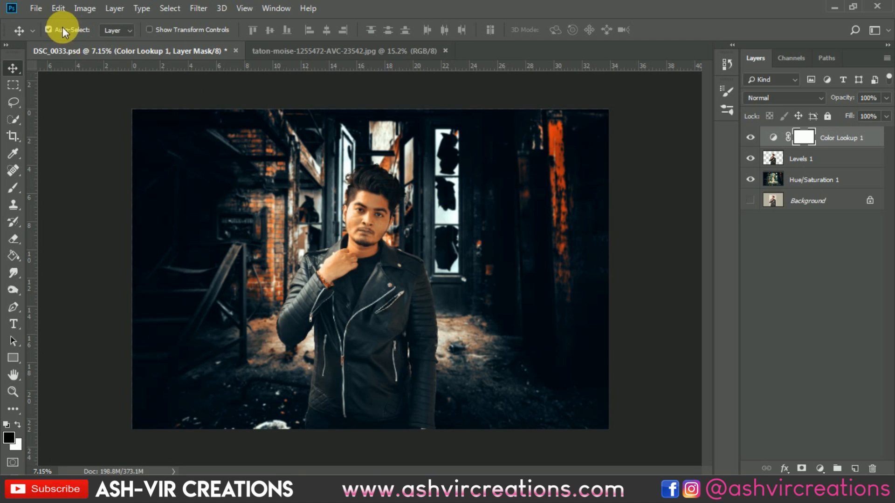
Step: Open the blue smoke image maxresdefault.jpg and bring it into DSC_0033.psd as a new layer
{"action": "left_click", "coordinate": [40, 10]}
{"action": "left_click", "coordinate": [46, 32]}
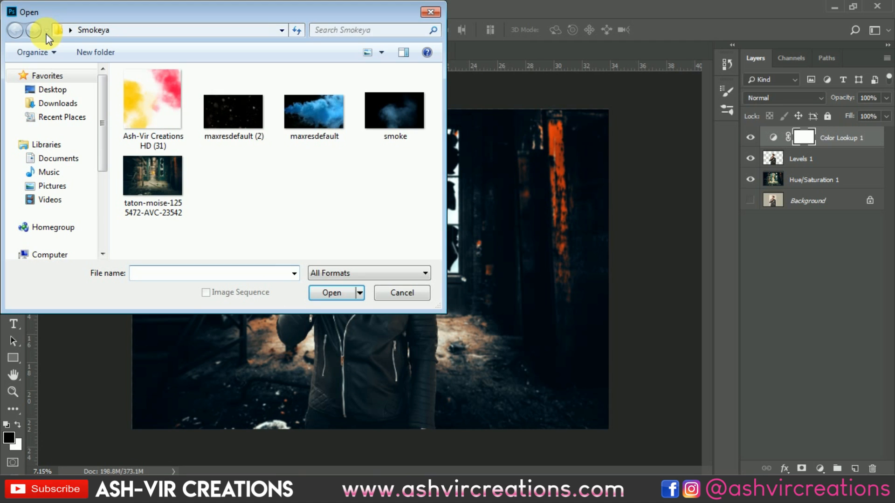
{"action": "double_click", "coordinate": [300, 114]}
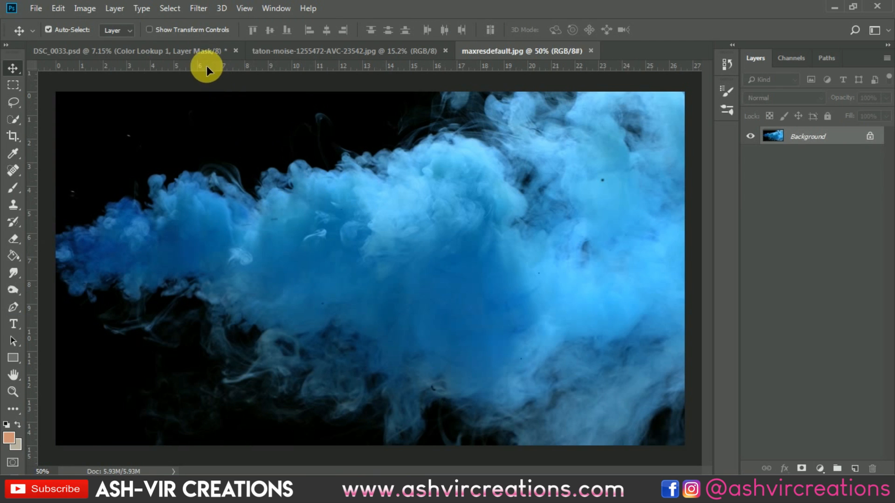
{"action": "left_click_drag", "start_coordinate": [206, 66], "coordinate": [320, 155]}
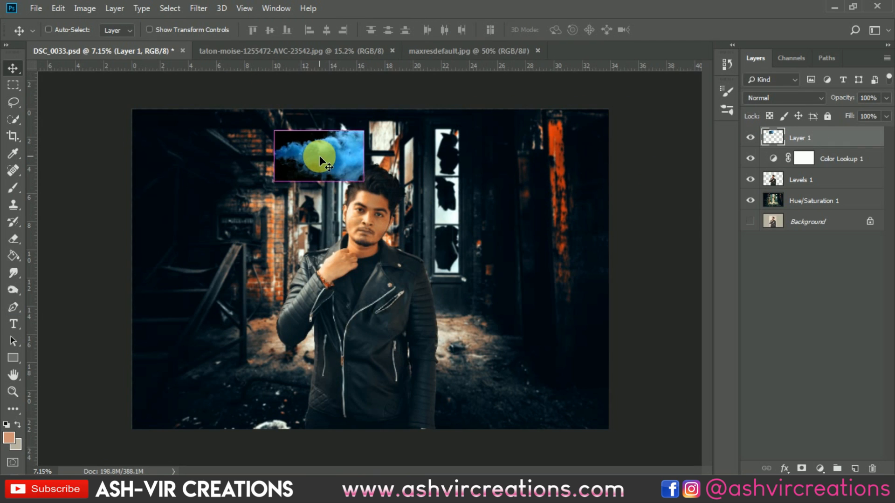
Step: Enlarge the smoke layer to about 442% over the lower right of the composite, trying a vertical flip and reverting it
{"action": "key", "text": "ctrl+t"}
{"action": "left_click_drag", "start_coordinate": [359, 179], "coordinate": [533, 343]}
{"action": "right_click", "coordinate": [541, 324]}
{"action": "left_click", "coordinate": [556, 318]}
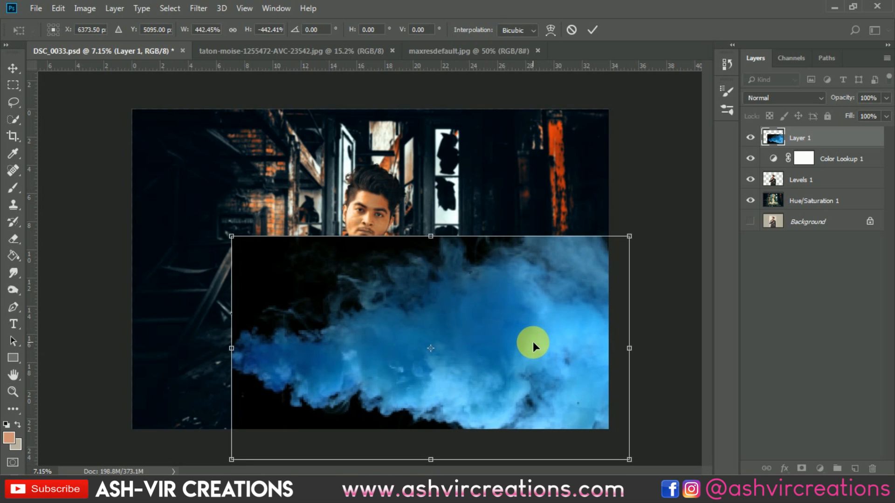
{"action": "key", "text": "ctrl+z"}
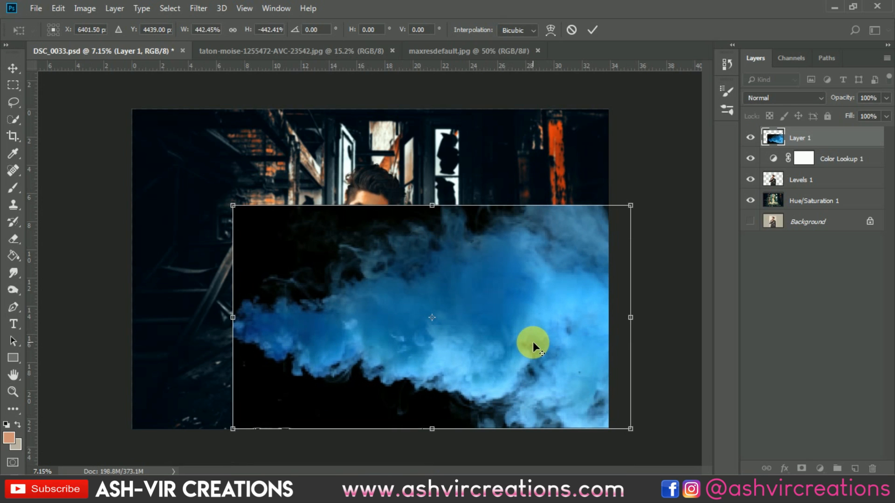
{"action": "right_click", "coordinate": [533, 343]}
{"action": "left_click", "coordinate": [560, 334]}
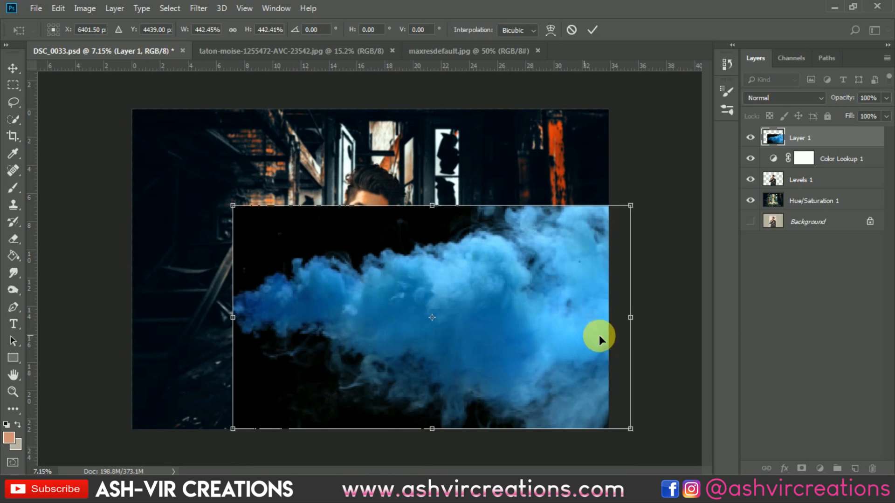
{"action": "key", "text": "Return"}
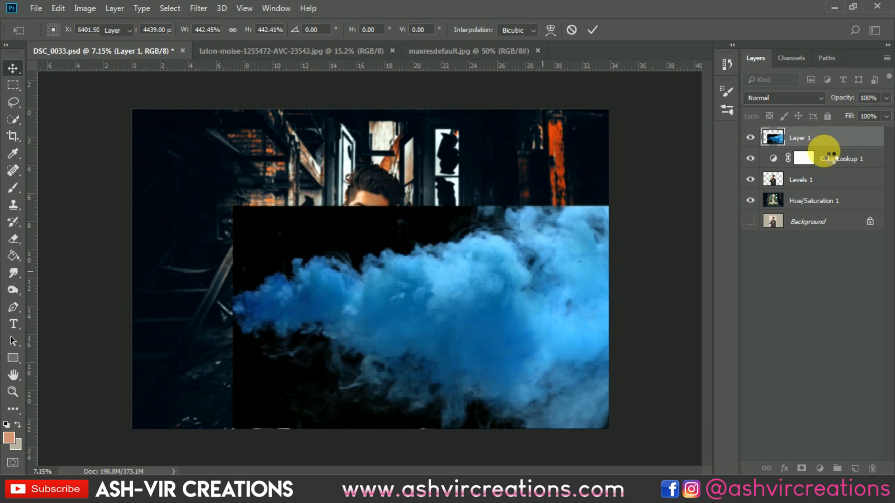
Step: Place the smoke layer directly beneath the Levels 1 layer and shift it down and left behind the man
{"action": "left_click", "coordinate": [825, 137]}
{"action": "left_click_drag", "start_coordinate": [825, 139], "coordinate": [819, 196]}
{"action": "left_click_drag", "start_coordinate": [552, 320], "coordinate": [524, 374]}
Step: Set the smoke layer's blend mode to Screen and lower it to the bottom edge of the composite
{"action": "left_click", "coordinate": [754, 97]}
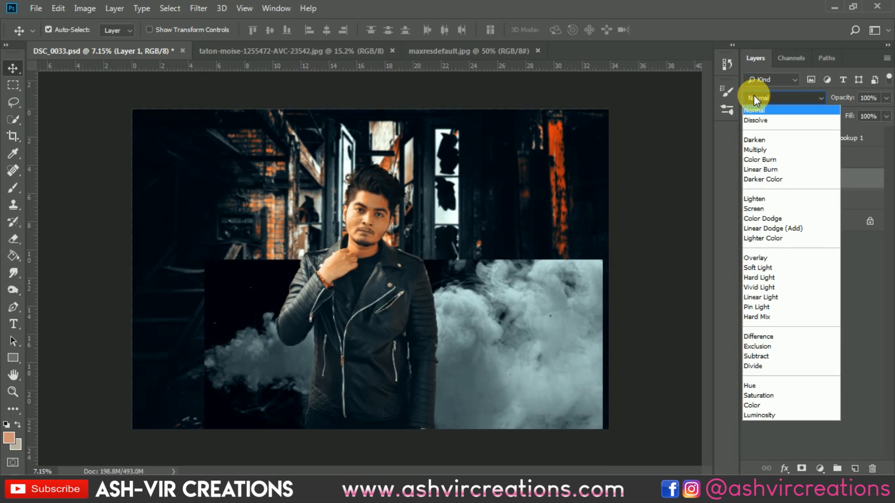
{"action": "left_click", "coordinate": [760, 200]}
{"action": "left_click_drag", "start_coordinate": [531, 329], "coordinate": [541, 416]}
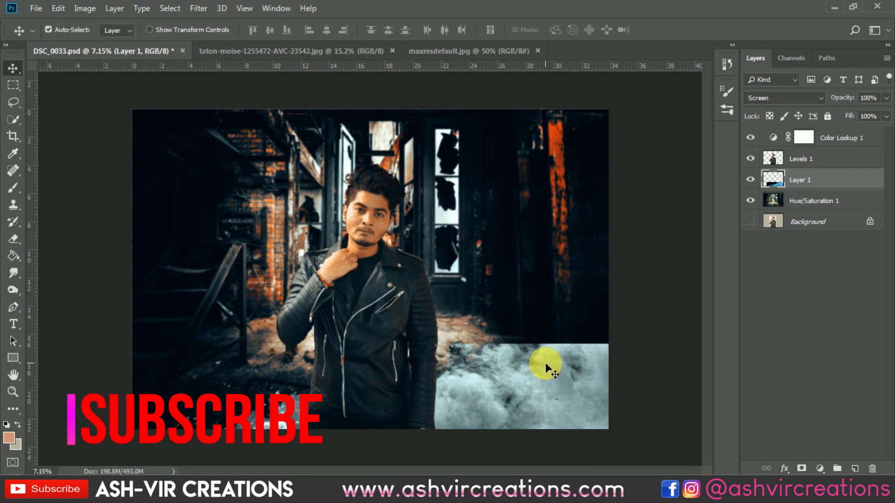
Step: Duplicate the smoke layer Layer 1 and move the copy up and right so its smoke rises beside the man
{"action": "right_click", "coordinate": [795, 180]}
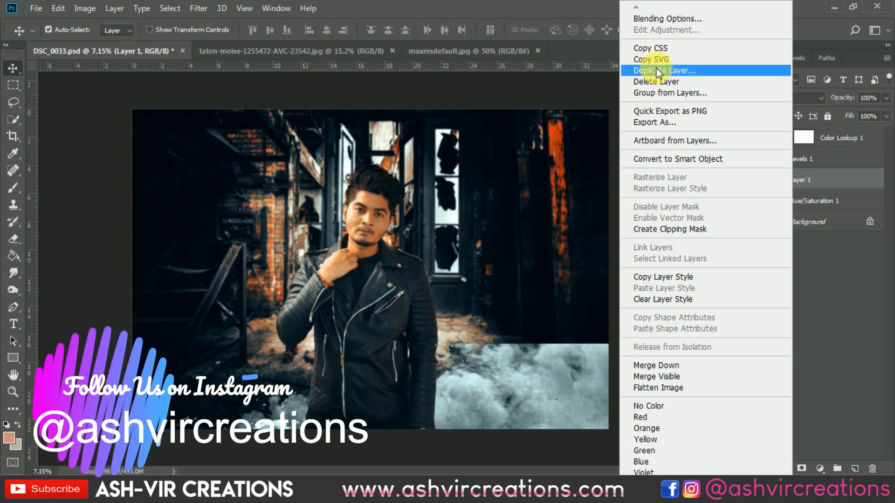
{"action": "left_click", "coordinate": [656, 70]}
{"action": "left_click", "coordinate": [554, 123]}
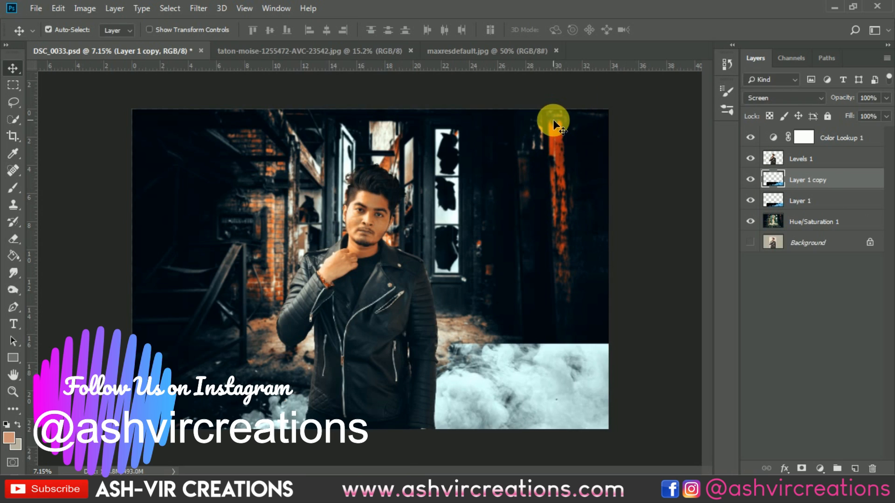
{"action": "key", "text": "ctrl+t"}
{"action": "left_click_drag", "start_coordinate": [678, 352], "coordinate": [627, 353]}
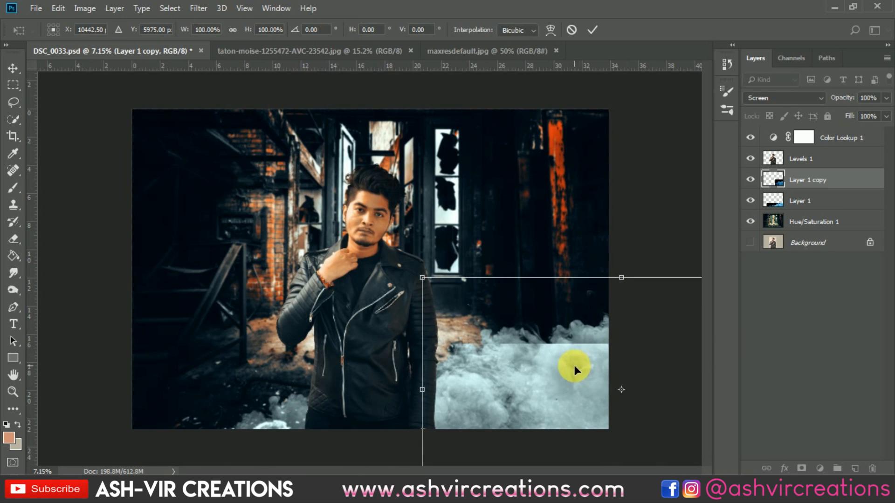
{"action": "key", "text": "Return"}
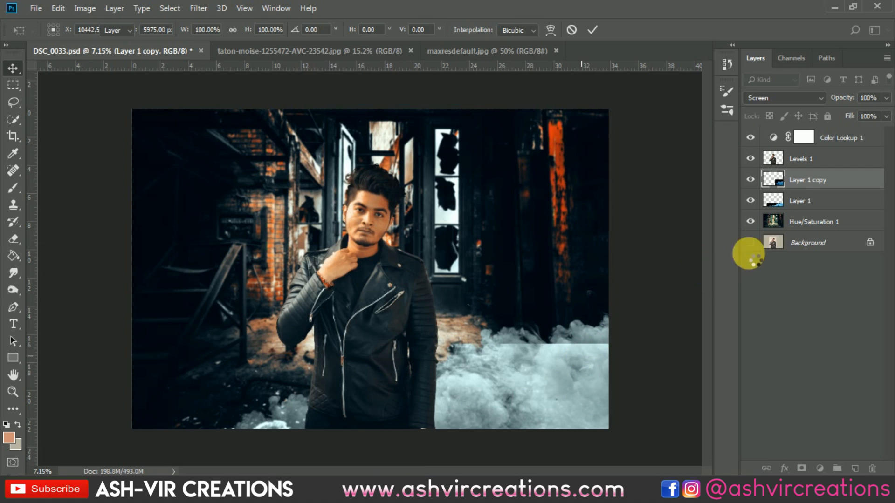
Step: Erase the hard upper edge of the Layer 1 smoke right of the man with a soft 1700 px Eraser
{"action": "left_click", "coordinate": [791, 204]}
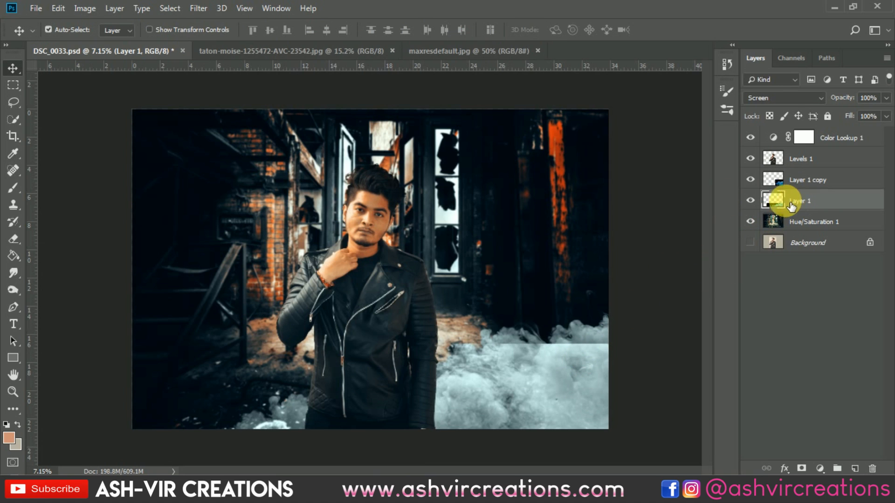
{"action": "left_click", "coordinate": [13, 238]}
{"action": "key", "text": "bracketright"}
{"action": "key", "text": "bracketright"}
{"action": "key", "text": "bracketright"}
{"action": "key", "text": "bracketright"}
{"action": "key", "text": "bracketright"}
{"action": "key", "text": "bracketright"}
{"action": "key", "text": "bracketright"}
{"action": "key", "text": "bracketright"}
{"action": "mouse_move", "coordinate": [497, 363]}
{"action": "left_mouse_down"}
{"action": "mouse_move", "coordinate": [666, 360]}
{"action": "mouse_move", "coordinate": [629, 344]}
{"action": "mouse_move", "coordinate": [544, 395]}
{"action": "mouse_move", "coordinate": [659, 426]}
{"action": "mouse_move", "coordinate": [686, 450]}
{"action": "mouse_move", "coordinate": [640, 420]}
{"action": "mouse_move", "coordinate": [533, 316]}
{"action": "left_mouse_up"}
{"action": "key", "text": "bracketright"}
{"action": "key", "text": "bracketright"}
{"action": "key", "text": "bracketright"}
{"action": "key", "text": "bracketright"}
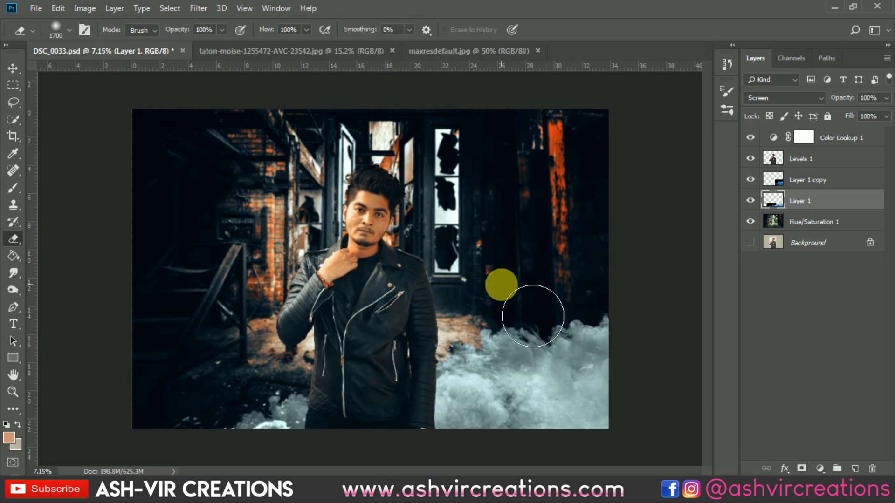
{"action": "key", "text": "v"}
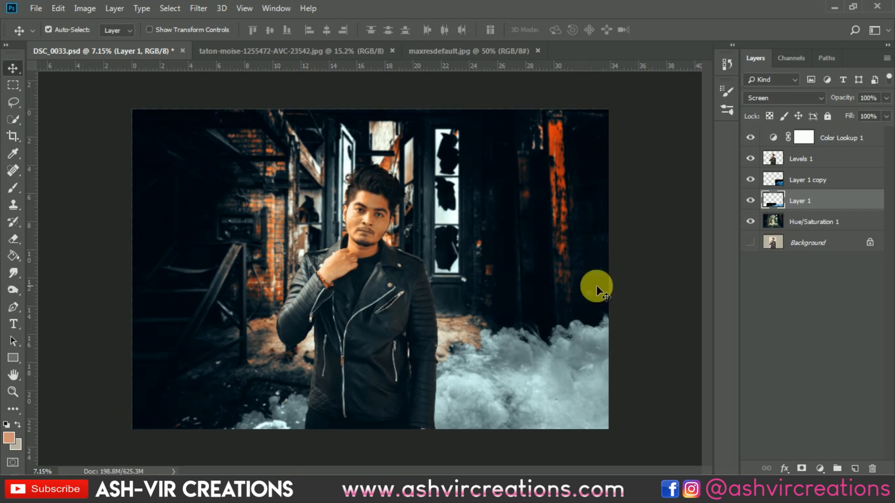
Step: Try several other 3D LUTs on the Color Lookup 1 adjustment and settle on AVCINE-mood + gold.CUBE
{"action": "double_click", "coordinate": [805, 138]}
{"action": "left_click", "coordinate": [695, 263]}
{"action": "scroll", "coordinate": [717, 42], "scroll_direction": "up", "scroll_amount": 2}
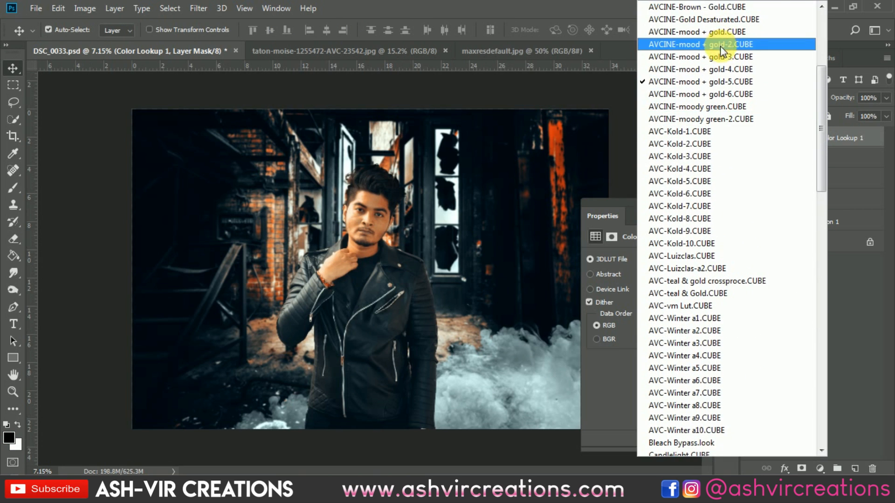
{"action": "left_click", "coordinate": [721, 54]}
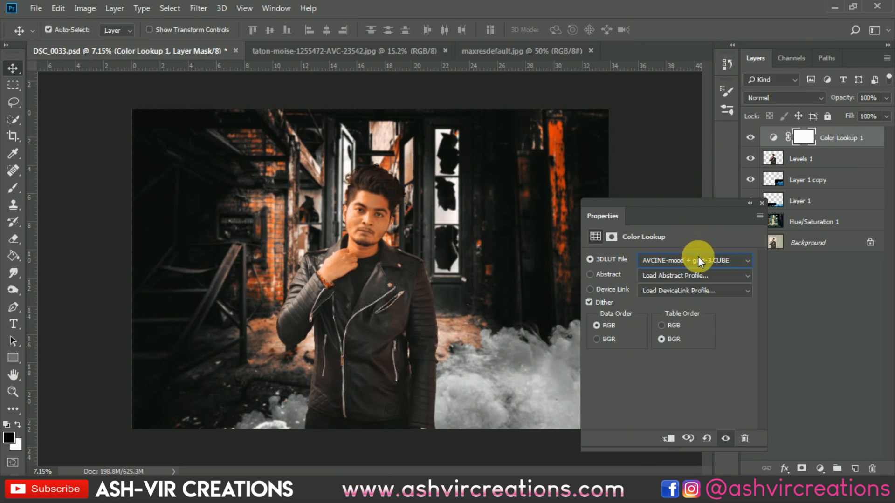
{"action": "left_click", "coordinate": [698, 260]}
{"action": "scroll", "coordinate": [709, 62], "scroll_direction": "up", "scroll_amount": 2}
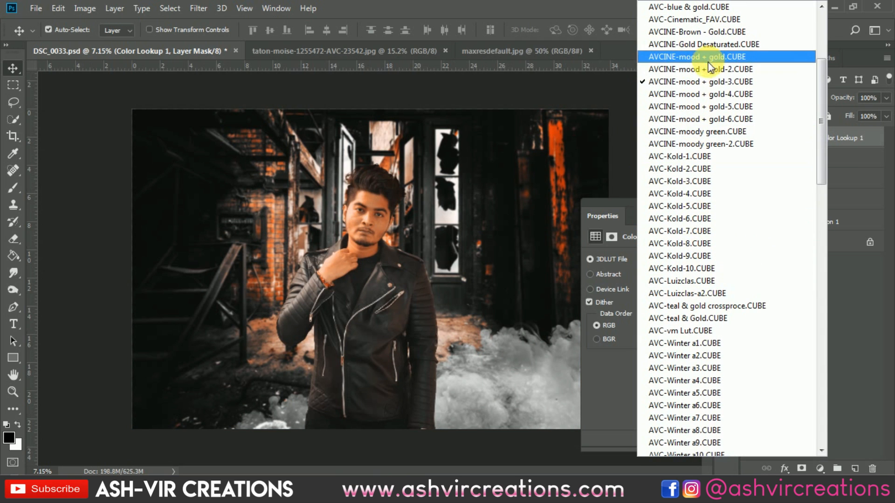
{"action": "left_click", "coordinate": [715, 110]}
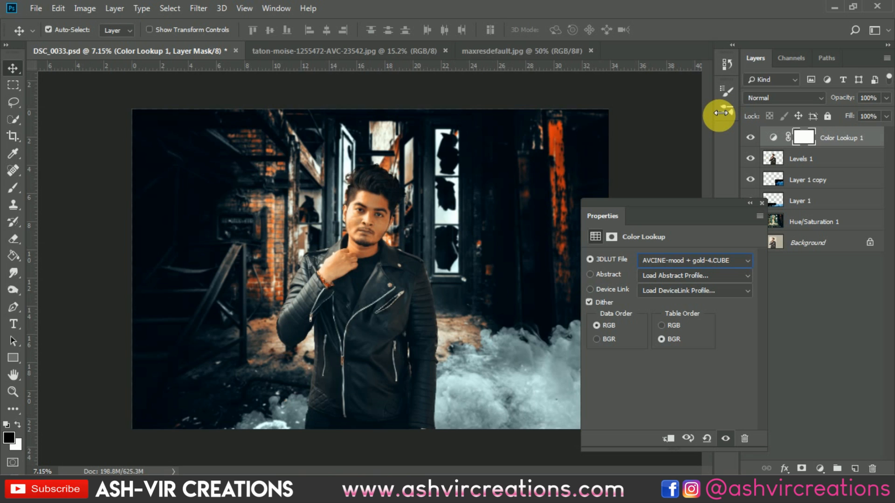
{"action": "key", "text": "Up"}
{"action": "key", "text": "Up"}
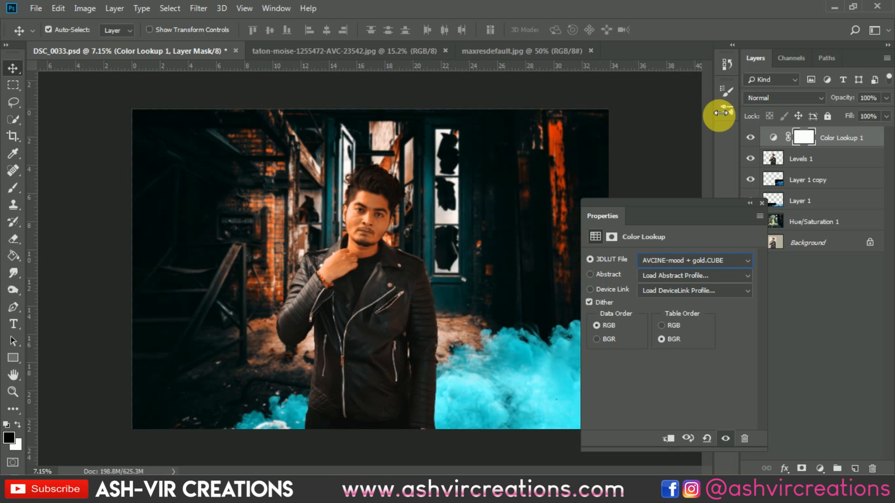
{"action": "key", "text": "Down"}
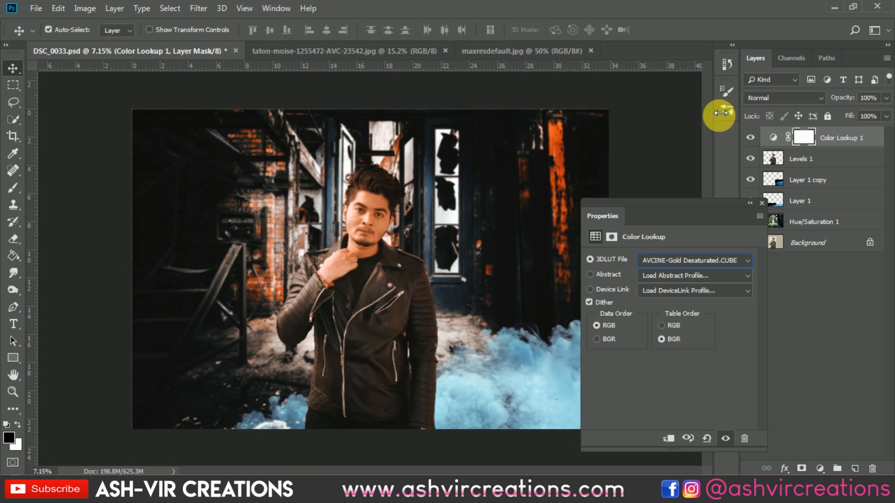
{"action": "key", "text": "Down"}
{"action": "key", "text": "Up"}
{"action": "key", "text": "Down"}
{"action": "key", "text": "Up"}
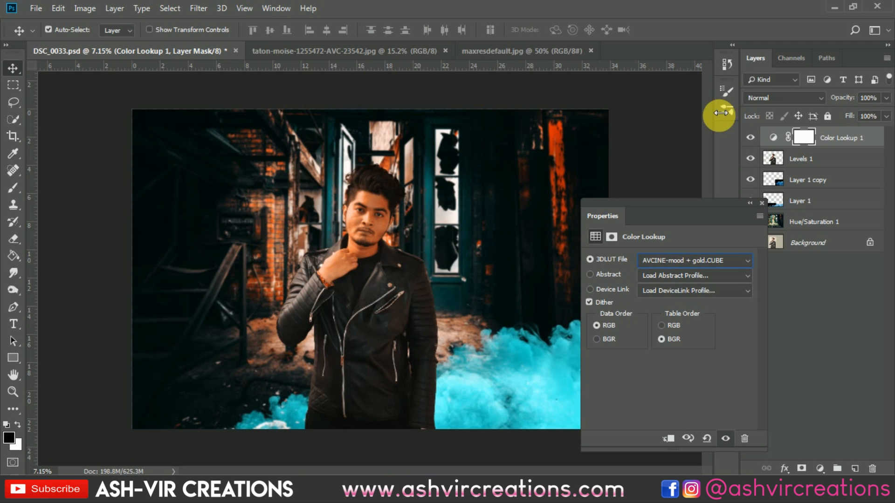
{"action": "left_click", "coordinate": [762, 203]}
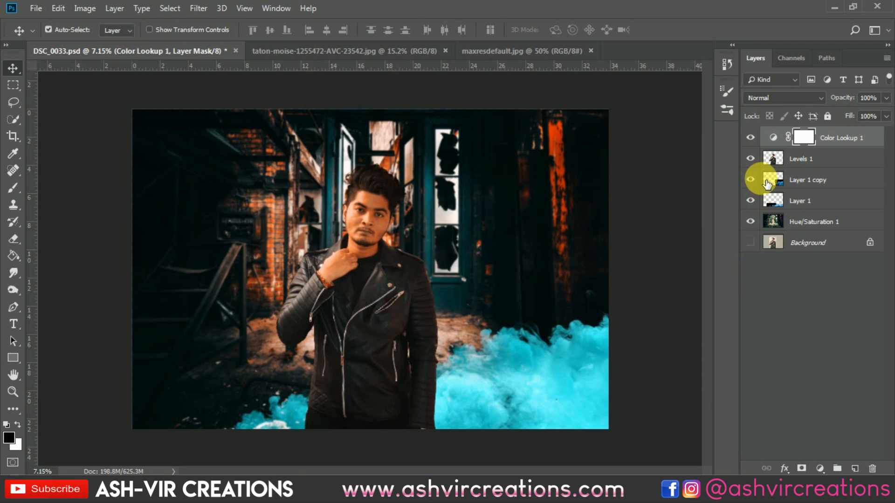
Step: Thin the dense lower-right smoke by erasing part of Layer 1, undoing an excessive stroke and comparing with the smoke layers hidden
{"action": "left_click", "coordinate": [751, 180]}
{"action": "left_click", "coordinate": [751, 180]}
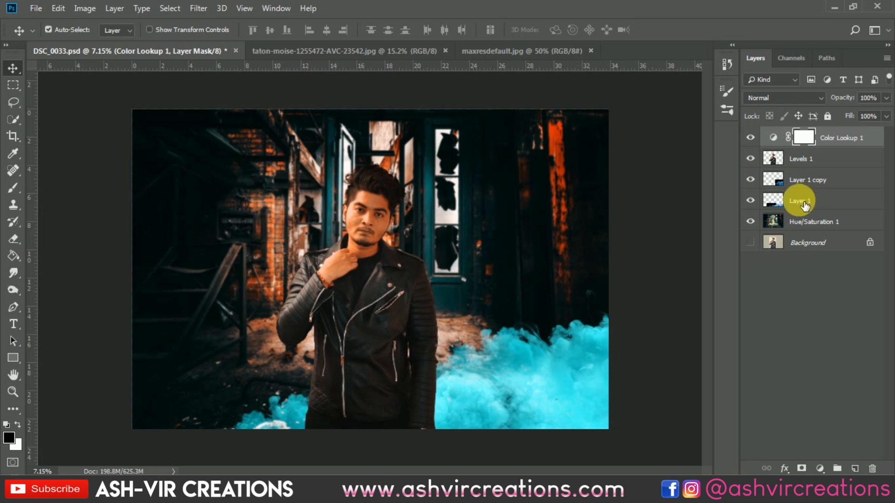
{"action": "left_click", "coordinate": [753, 201]}
{"action": "left_click", "coordinate": [751, 201]}
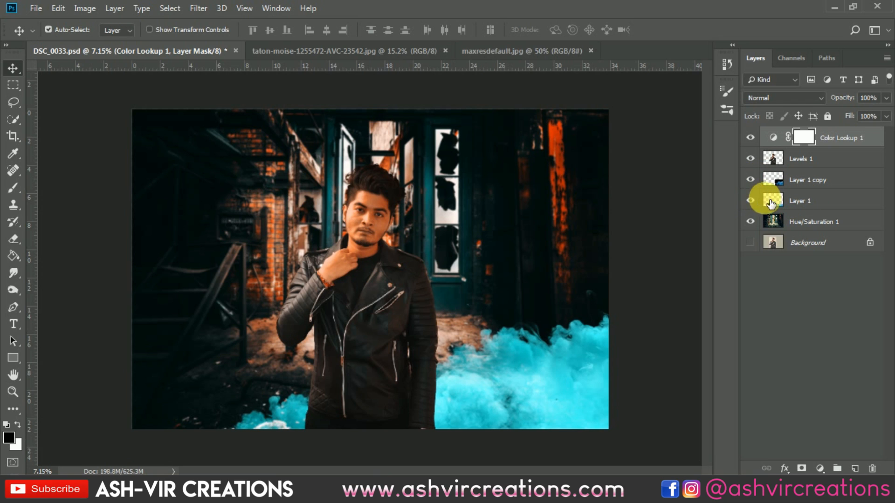
{"action": "left_click", "coordinate": [788, 200]}
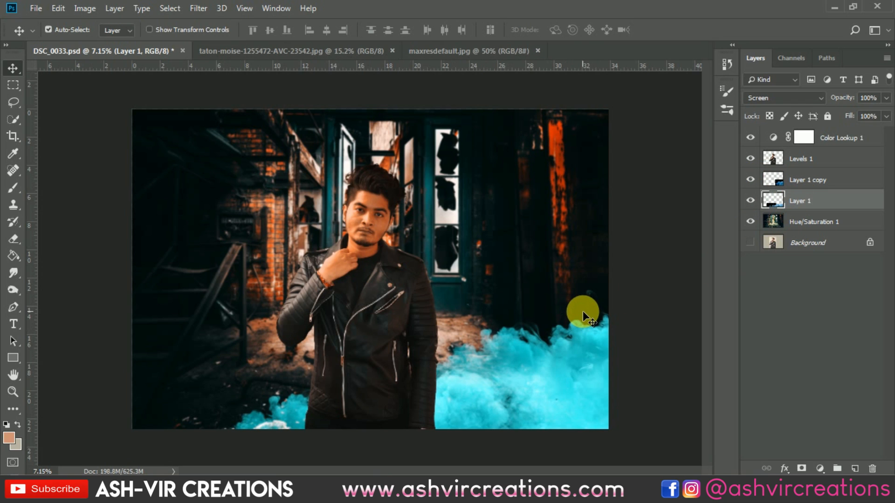
{"action": "key", "text": "e"}
{"action": "mouse_move", "coordinate": [536, 401]}
{"action": "left_mouse_down"}
{"action": "mouse_move", "coordinate": [455, 414]}
{"action": "mouse_move", "coordinate": [535, 415]}
{"action": "left_mouse_up"}
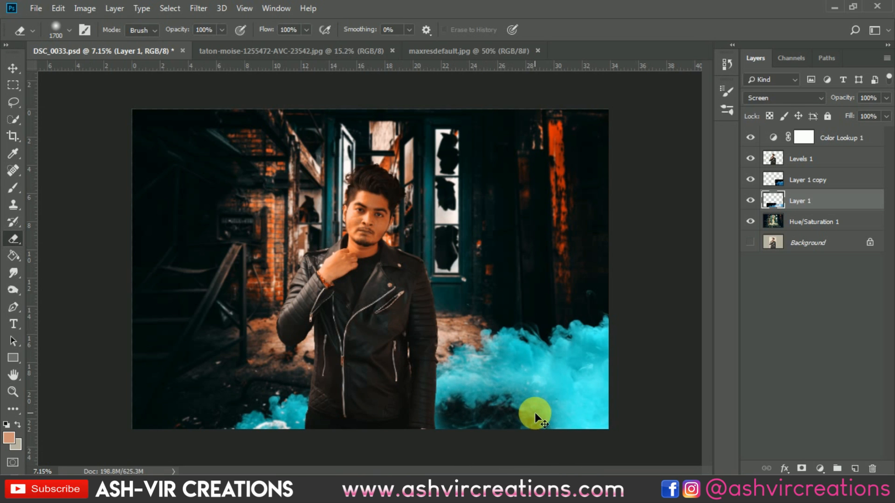
{"action": "key", "text": "ctrl+z"}
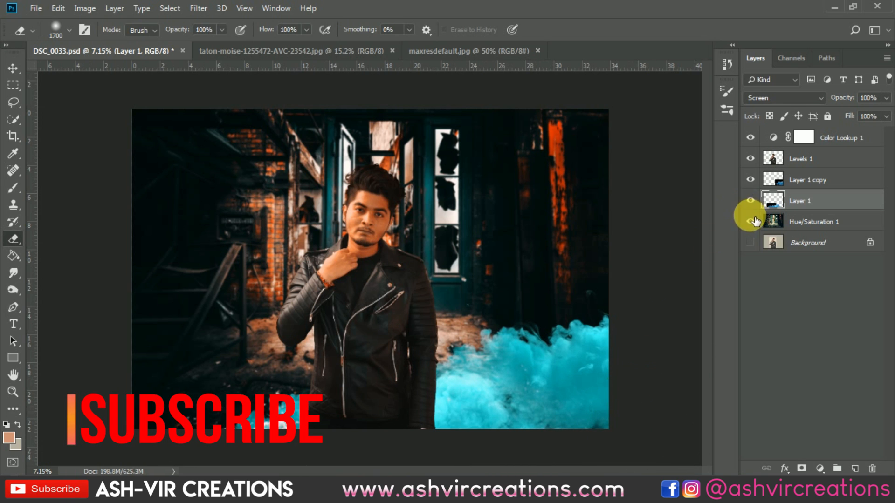
{"action": "left_click", "coordinate": [752, 201]}
{"action": "left_click", "coordinate": [751, 201]}
{"action": "left_click", "coordinate": [752, 202]}
{"action": "left_click", "coordinate": [751, 201]}
{"action": "key", "text": "v"}
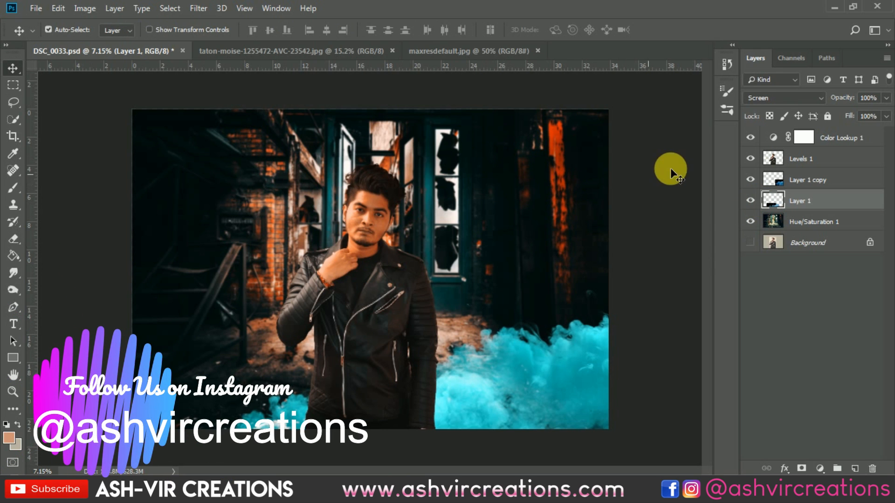
Step: Open the coloured smoke image Ash-Vir Creations HD (31).png and bring it into DSC_0033.psd above Layer 1
{"action": "left_click", "coordinate": [38, 9]}
{"action": "left_click", "coordinate": [49, 33]}
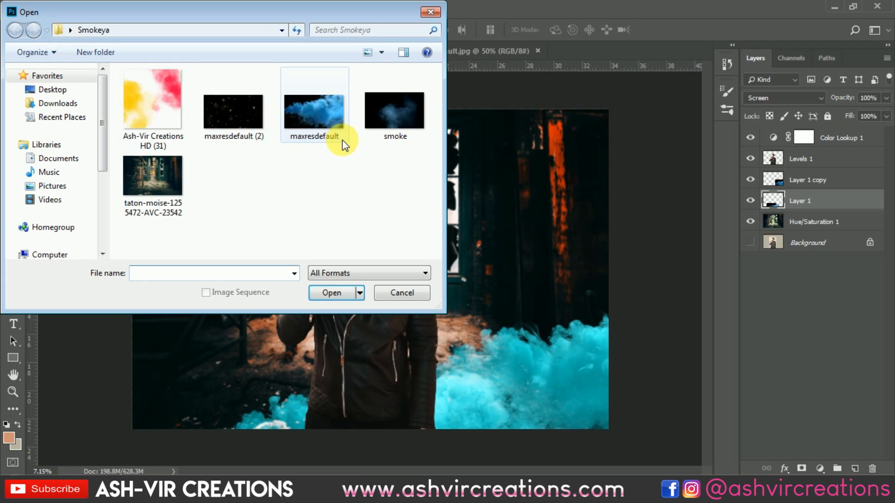
{"action": "double_click", "coordinate": [159, 103]}
{"action": "left_click_drag", "start_coordinate": [278, 215], "coordinate": [278, 137]}
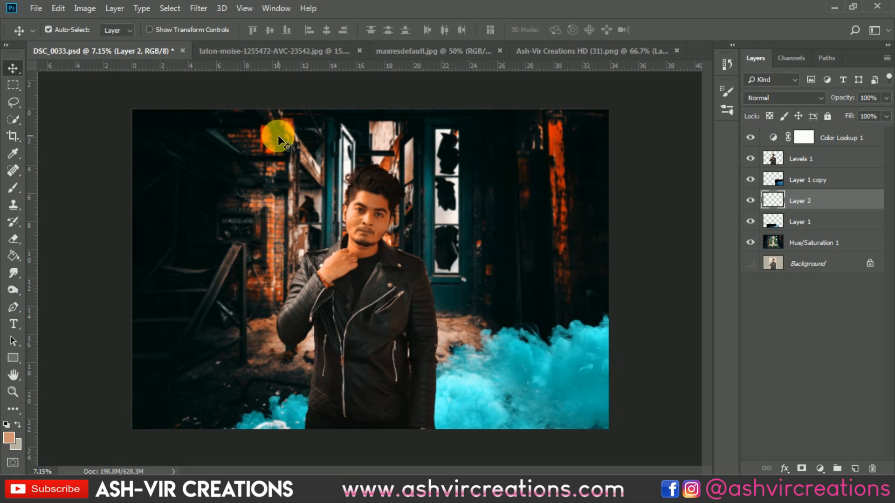
Step: Enlarge Layer 2 to about 2030% and position it so its smoke fills the composite's left side and upper right corner
{"action": "key", "text": "ctrl+t"}
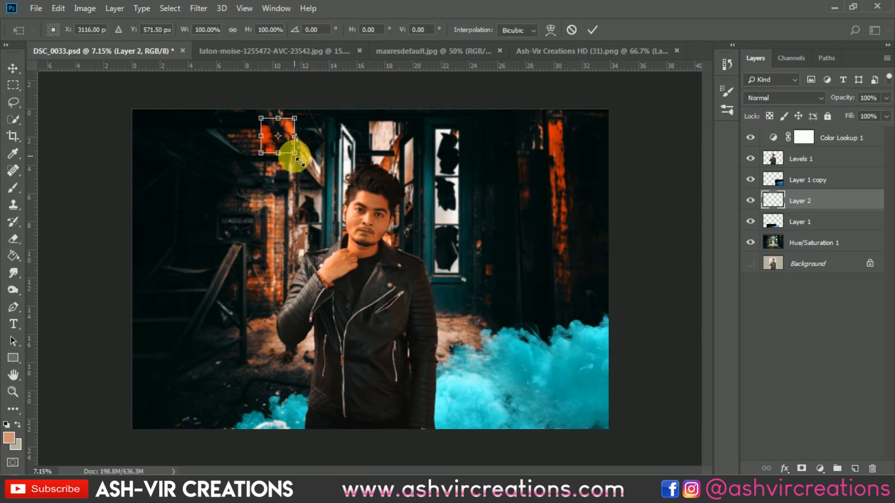
{"action": "left_click_drag", "start_coordinate": [296, 157], "coordinate": [663, 453]}
{"action": "left_click_drag", "start_coordinate": [561, 352], "coordinate": [547, 299]}
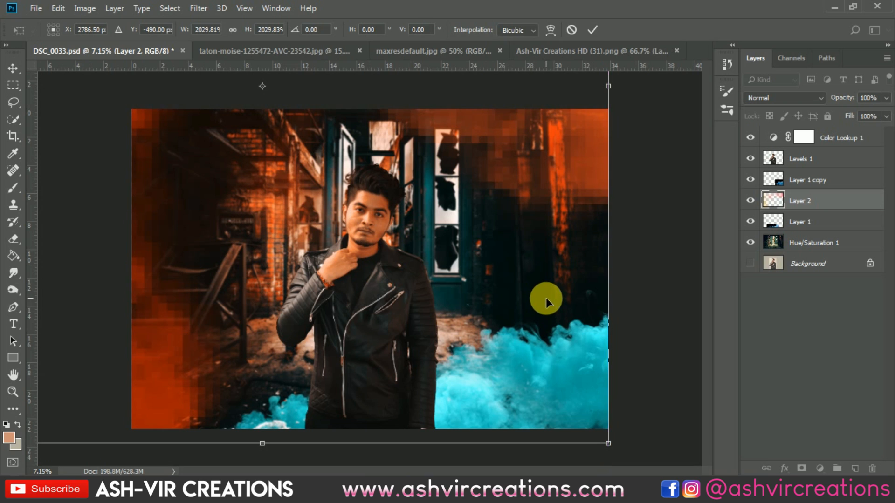
{"action": "key", "text": "Return"}
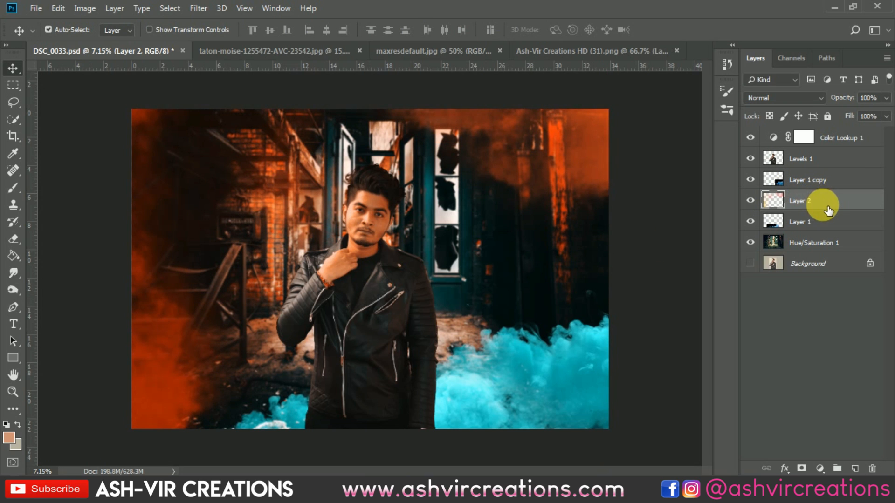
Step: Move Layer 2 above Levels 1 so its orange smoke sits in front of the man
{"action": "left_click_drag", "start_coordinate": [822, 201], "coordinate": [819, 159]}
{"action": "scroll", "coordinate": [342, 104], "scroll_direction": "up", "scroll_amount": 2}
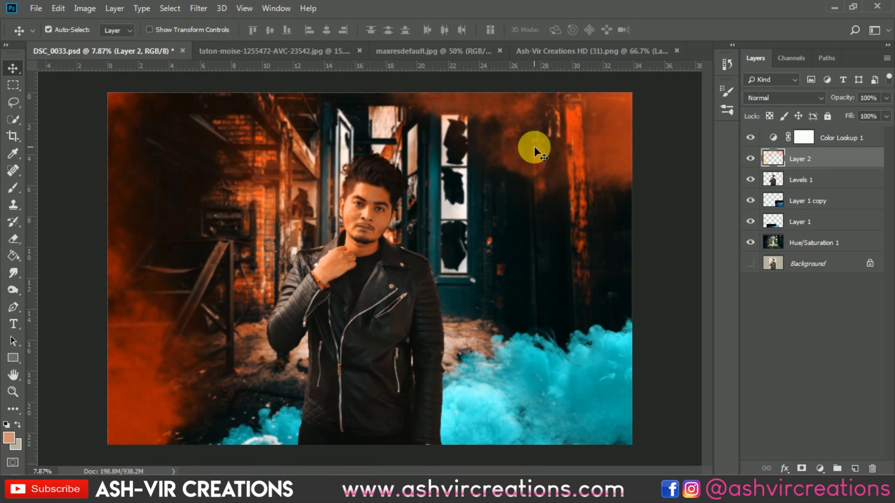
{"action": "scroll", "coordinate": [535, 146], "scroll_direction": "down", "scroll_amount": 1}
{"action": "mouse_move", "coordinate": [565, 155]}
{"action": "left_mouse_down"}
{"action": "mouse_move", "coordinate": [543, 153]}
{"action": "mouse_move", "coordinate": [595, 150]}
{"action": "mouse_move", "coordinate": [512, 150]}
{"action": "mouse_move", "coordinate": [573, 151]}
{"action": "mouse_move", "coordinate": [565, 149]}
{"action": "left_mouse_up"}
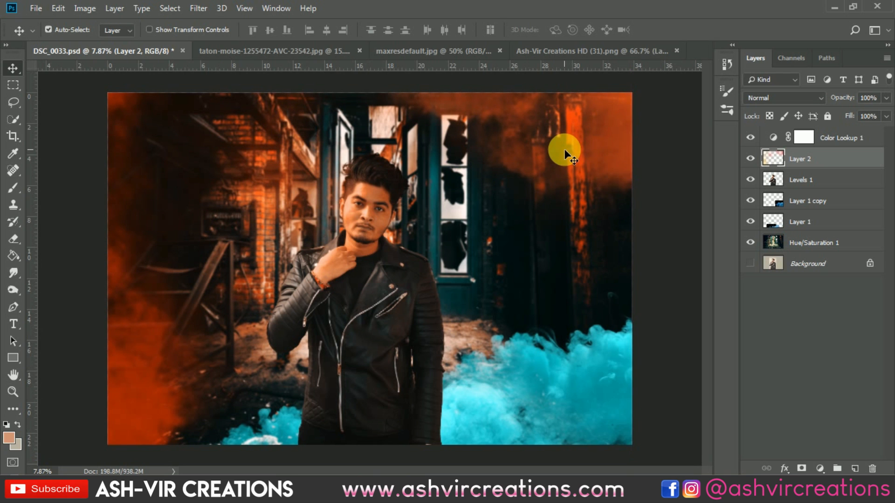
{"action": "scroll", "coordinate": [564, 150], "scroll_direction": "down", "scroll_amount": 3}
{"action": "scroll", "coordinate": [564, 149], "scroll_direction": "up", "scroll_amount": 2}
{"action": "scroll", "coordinate": [564, 149], "scroll_direction": "up", "scroll_amount": 1}
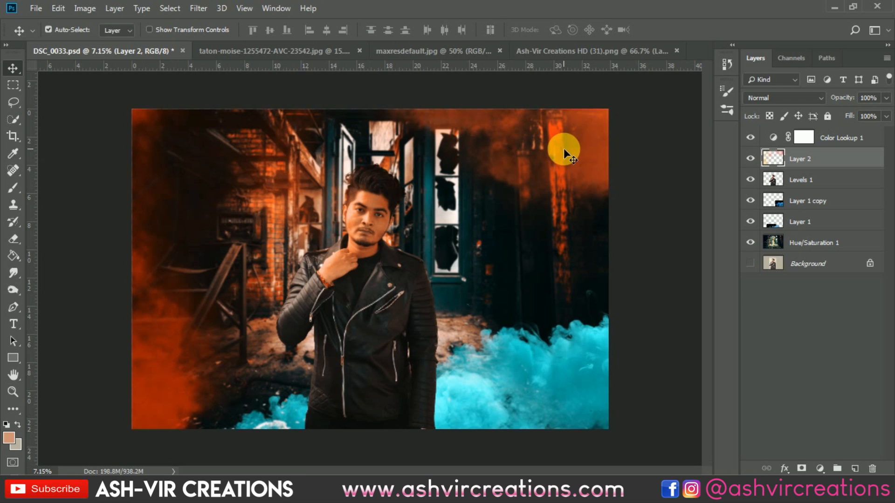
{"action": "scroll", "coordinate": [564, 148], "scroll_direction": "up", "scroll_amount": 1}
{"action": "scroll", "coordinate": [561, 147], "scroll_direction": "down", "scroll_amount": 2}
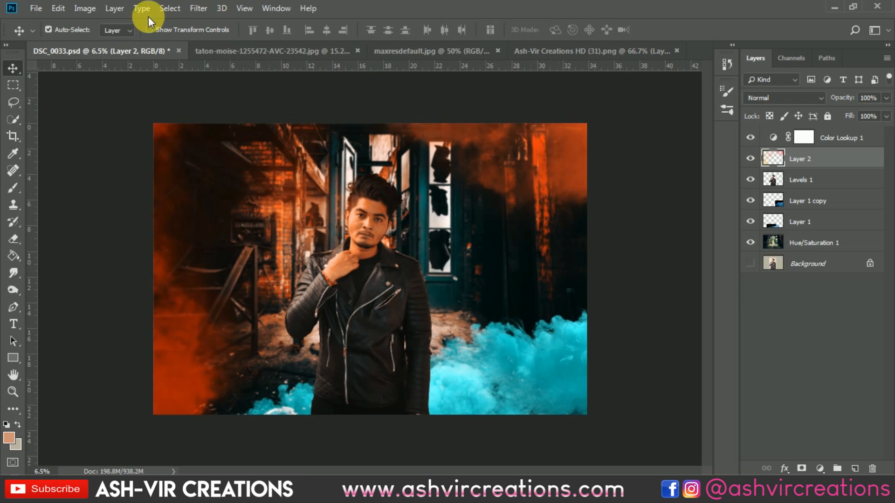
Step: Open the smoke.png image and bring it into DSC_0033.psd above Layer 2
{"action": "left_click", "coordinate": [35, 10]}
{"action": "left_click", "coordinate": [42, 28]}
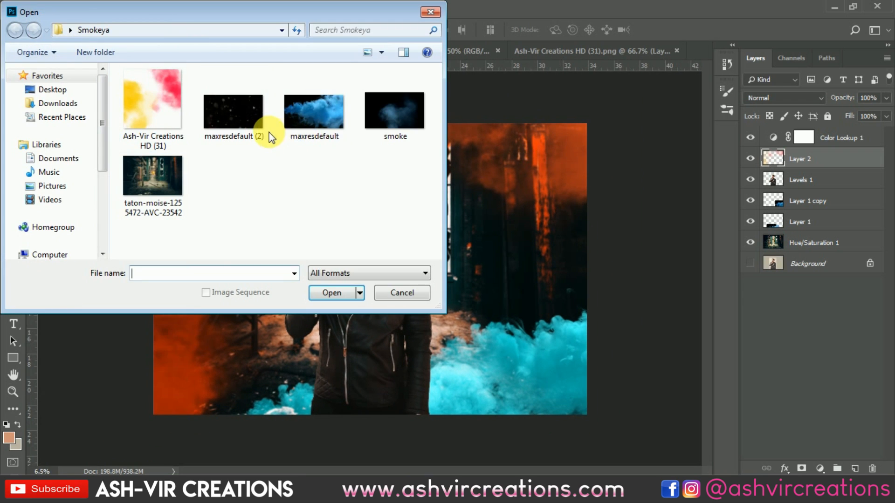
{"action": "double_click", "coordinate": [384, 115]}
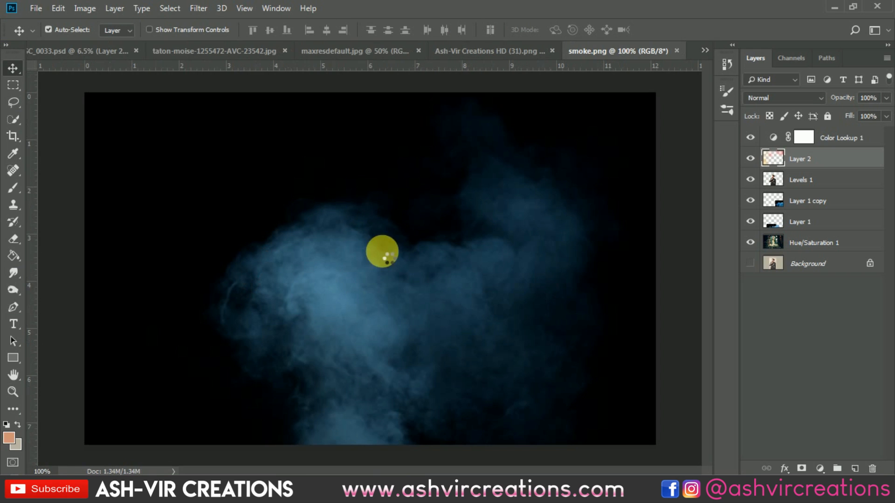
{"action": "left_click_drag", "start_coordinate": [364, 259], "coordinate": [568, 316]}
Step: Enlarge Layer 3 to about 767%, blend it with Screen and position its smoke over the lower part of the man's jacket
{"action": "key", "text": "ctrl+t"}
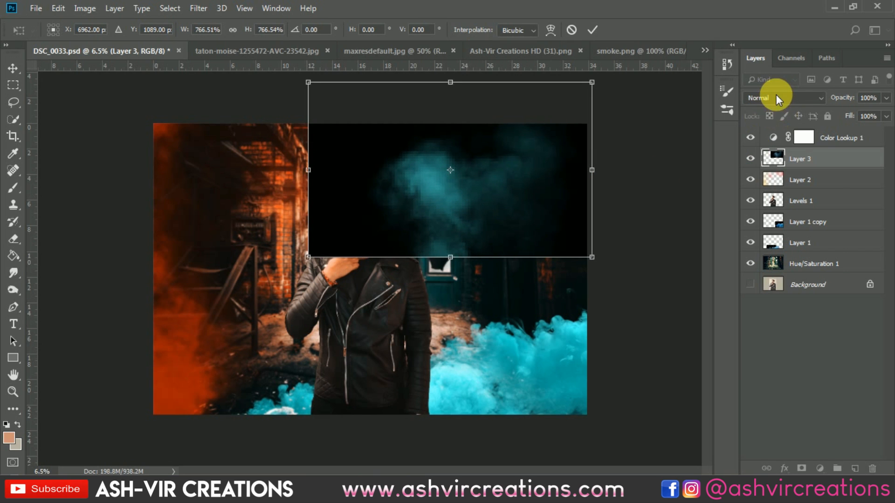
{"action": "left_click", "coordinate": [777, 98]}
{"action": "left_click", "coordinate": [762, 205]}
{"action": "left_click_drag", "start_coordinate": [526, 191], "coordinate": [423, 441]}
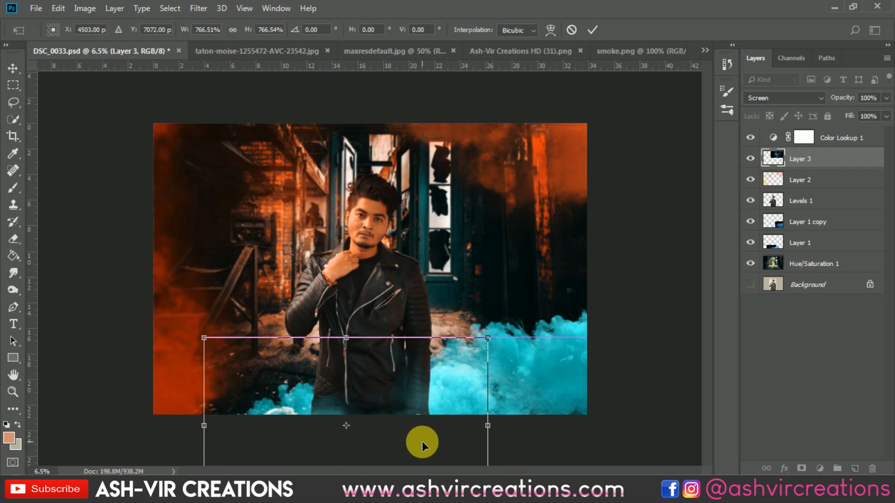
{"action": "scroll", "coordinate": [424, 441], "scroll_direction": "up", "scroll_amount": 4}
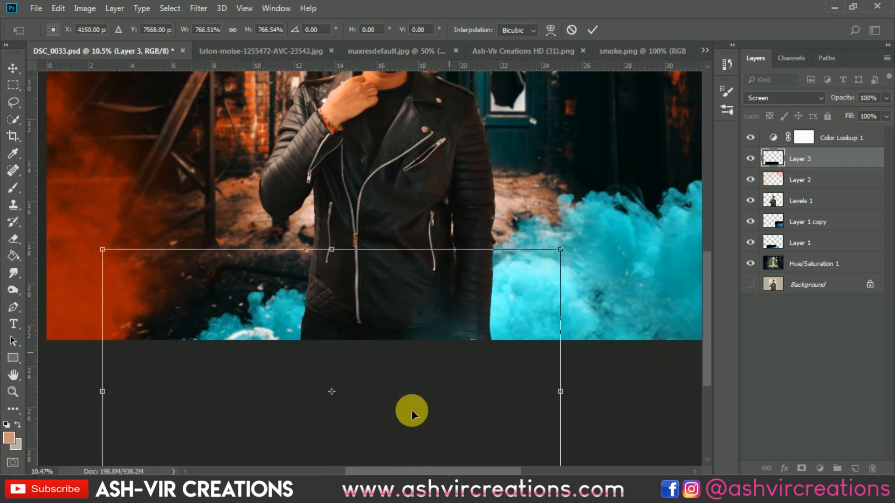
{"action": "left_click_drag", "start_coordinate": [412, 411], "coordinate": [455, 340]}
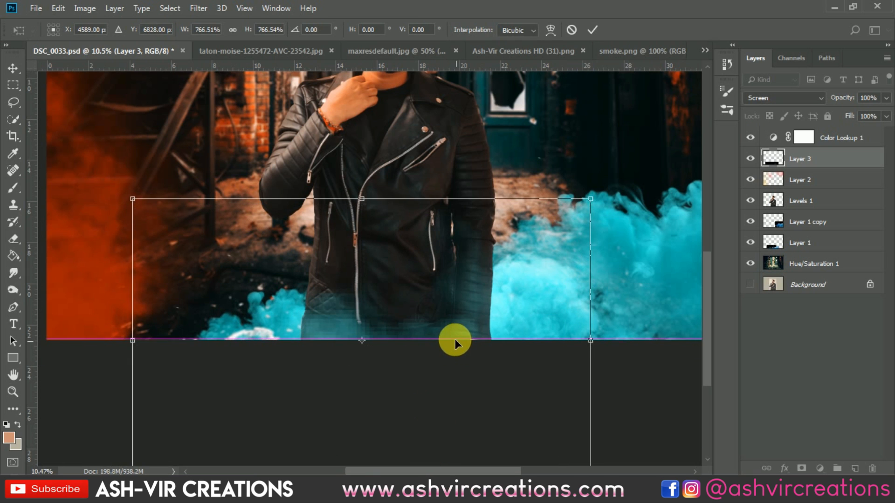
{"action": "key", "text": "Return"}
{"action": "scroll", "coordinate": [450, 327], "scroll_direction": "up", "scroll_amount": 1}
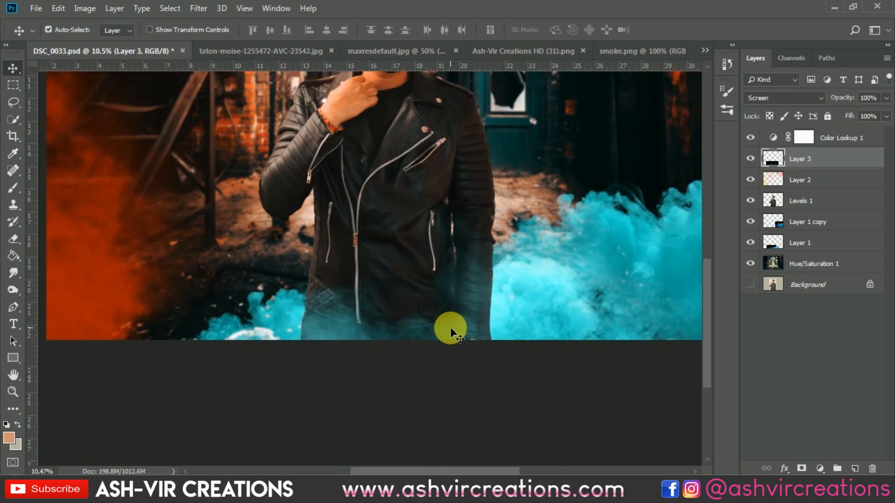
{"action": "scroll", "coordinate": [450, 327], "scroll_direction": "down", "scroll_amount": 2}
{"action": "scroll", "coordinate": [475, 329], "scroll_direction": "up", "scroll_amount": 1}
{"action": "left_click", "coordinate": [763, 161]}
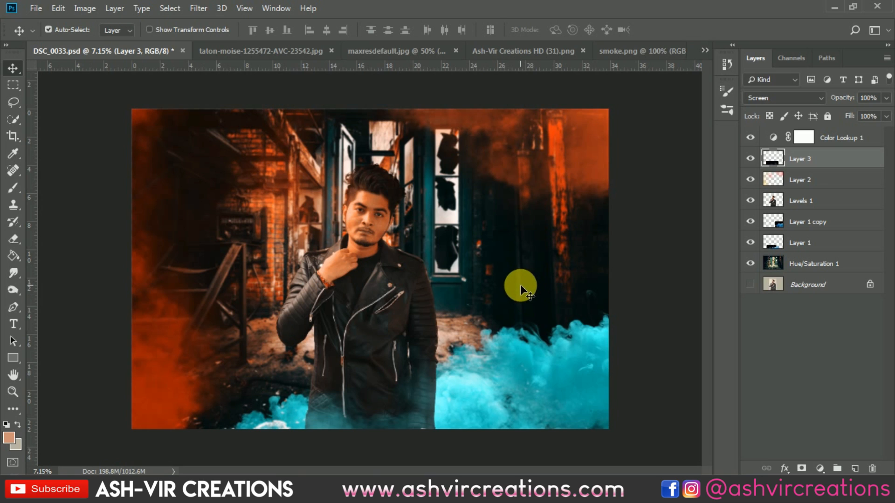
Step: Lighten Layer 2's orange smoke with a Hue/Saturation adjustment, setting Lightness to +18
{"action": "left_click", "coordinate": [799, 180]}
{"action": "left_click_drag", "start_coordinate": [854, 102], "coordinate": [890, 98]}
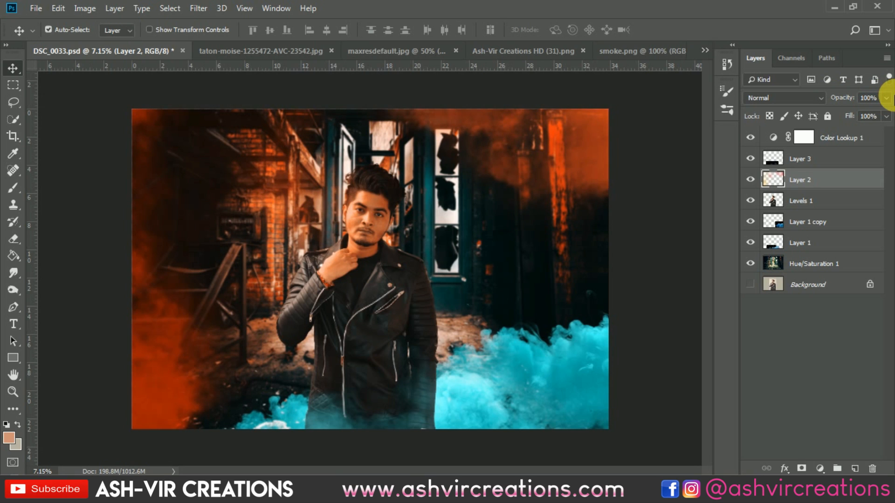
{"action": "key", "text": "ctrl+u"}
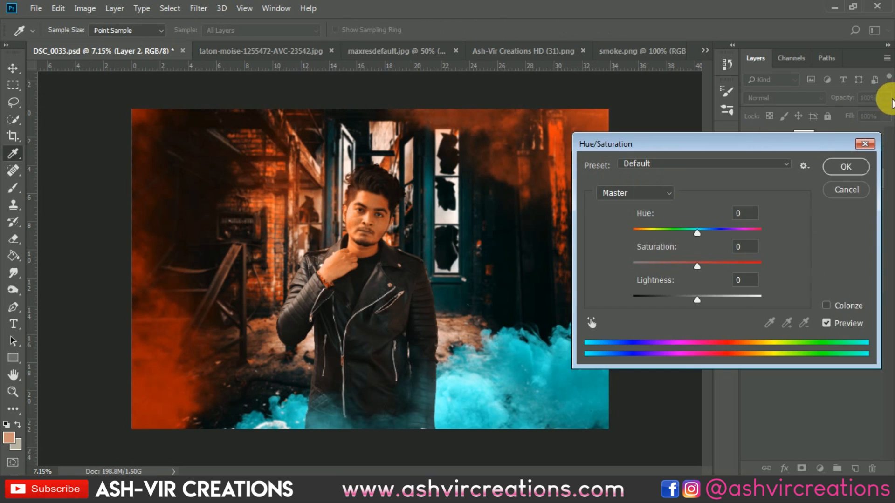
{"action": "left_click", "coordinate": [719, 295]}
{"action": "left_click_drag", "start_coordinate": [719, 295], "coordinate": [705, 295]}
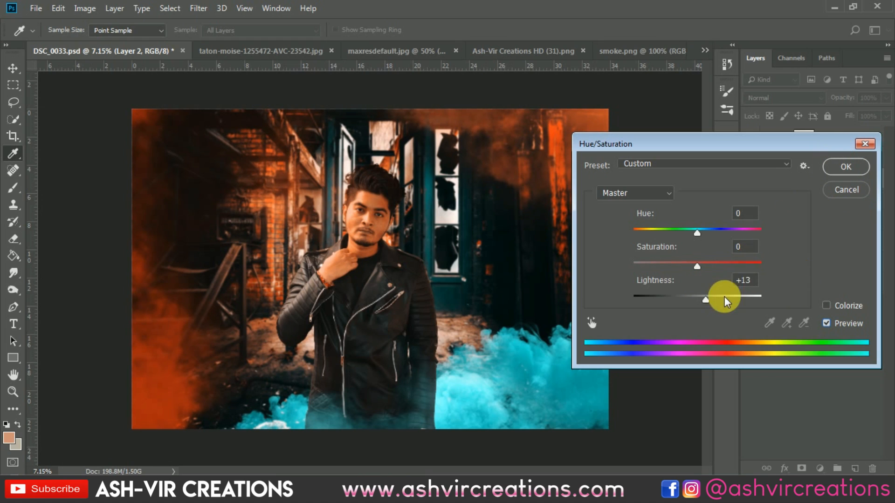
{"action": "left_click_drag", "start_coordinate": [712, 299], "coordinate": [709, 298]}
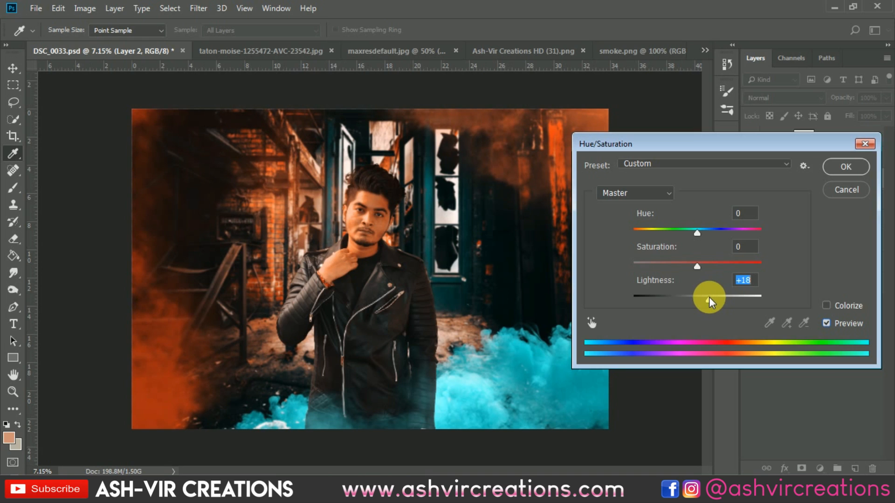
{"action": "left_click", "coordinate": [843, 164]}
Step: Compare the composite with Layer 2's orange smoke hidden and shown
{"action": "key", "text": "v"}
{"action": "left_click", "coordinate": [751, 180]}
{"action": "left_click", "coordinate": [751, 180]}
{"action": "left_click", "coordinate": [750, 179]}
{"action": "left_click", "coordinate": [750, 179]}
{"action": "left_click", "coordinate": [751, 180]}
{"action": "left_click", "coordinate": [750, 179]}
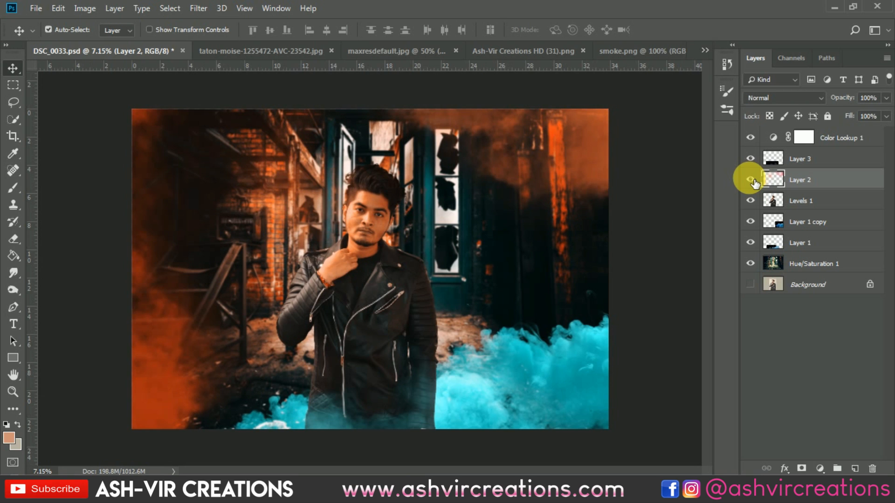
Step: Try Overlay and Color Dodge on Layer 2 and settle on the Screen blend mode
{"action": "left_click", "coordinate": [778, 96]}
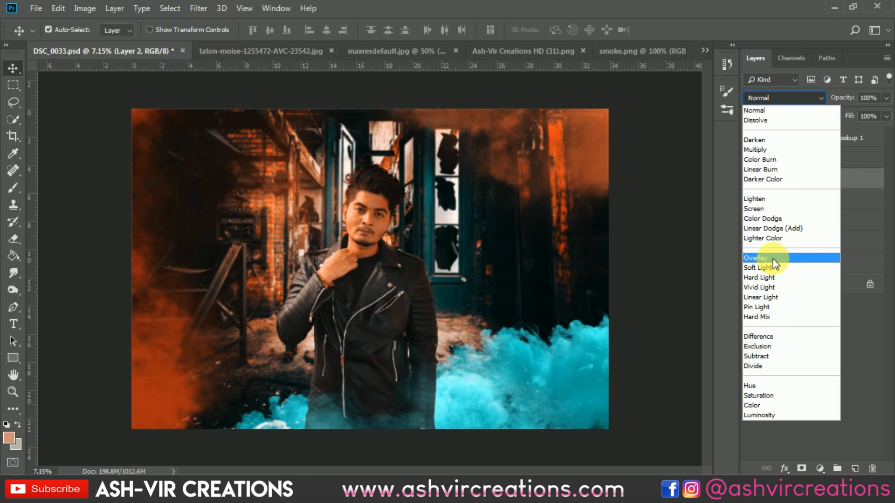
{"action": "left_click", "coordinate": [773, 259]}
{"action": "left_click", "coordinate": [765, 97]}
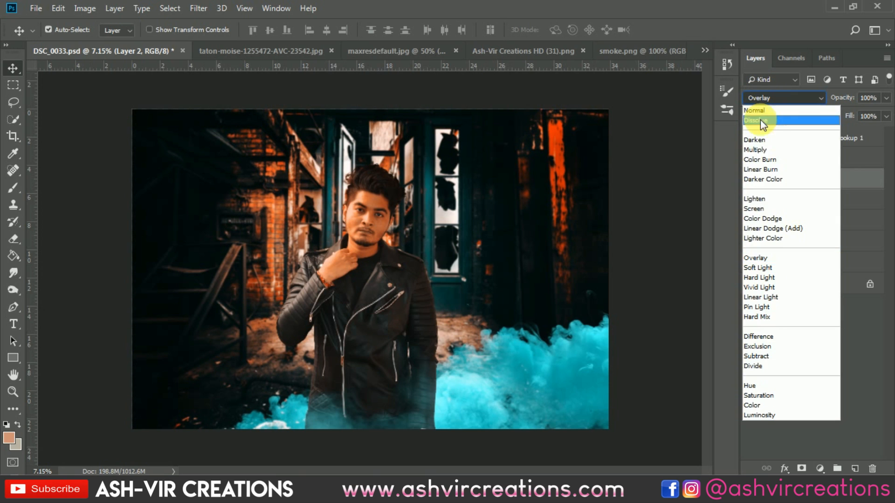
{"action": "left_click", "coordinate": [773, 219]}
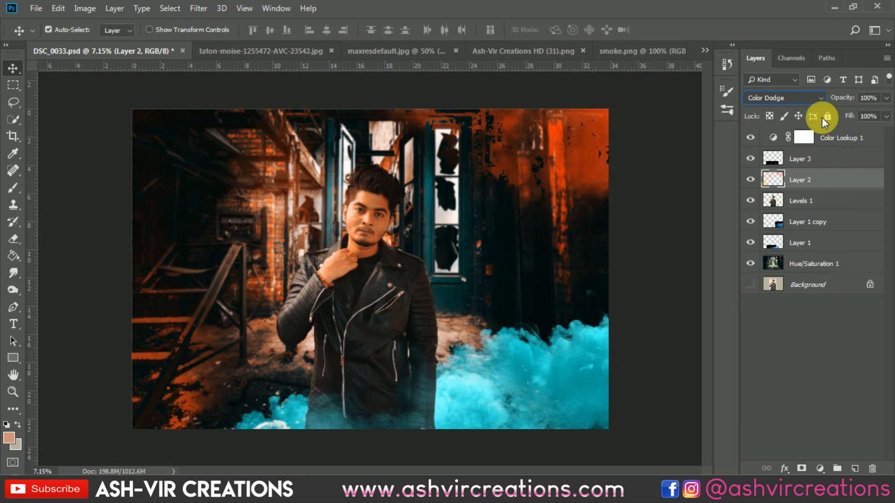
{"action": "mouse_move", "coordinate": [839, 98]}
{"action": "left_mouse_down"}
{"action": "mouse_move", "coordinate": [793, 94]}
{"action": "mouse_move", "coordinate": [849, 93]}
{"action": "left_mouse_up"}
{"action": "left_click", "coordinate": [795, 98]}
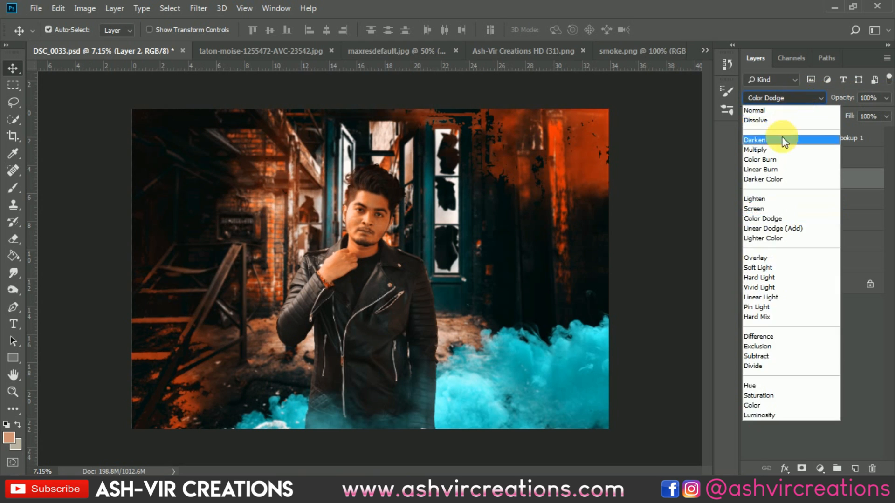
{"action": "left_click", "coordinate": [776, 209]}
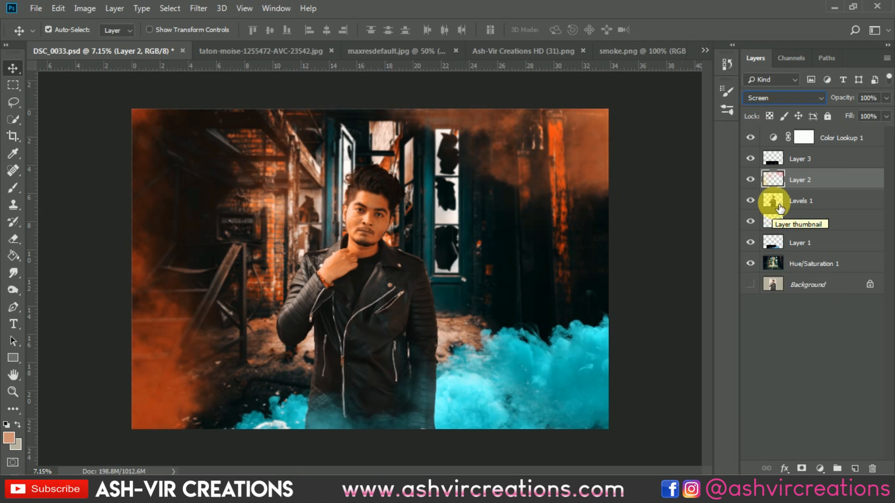
Step: Select Color Lookup 1 and choose the smoke 1 preset at 555 px for the Brush tool
{"action": "left_click", "coordinate": [823, 138]}
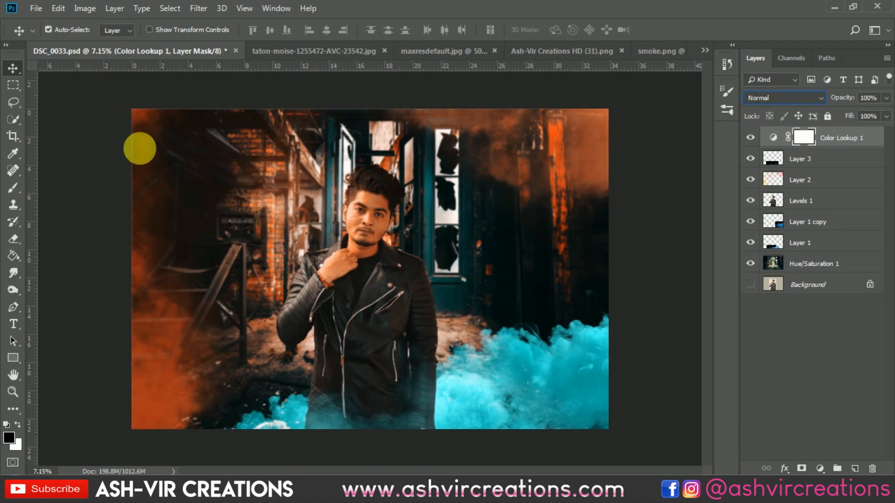
{"action": "left_click", "coordinate": [13, 188]}
{"action": "right_click", "coordinate": [321, 187]}
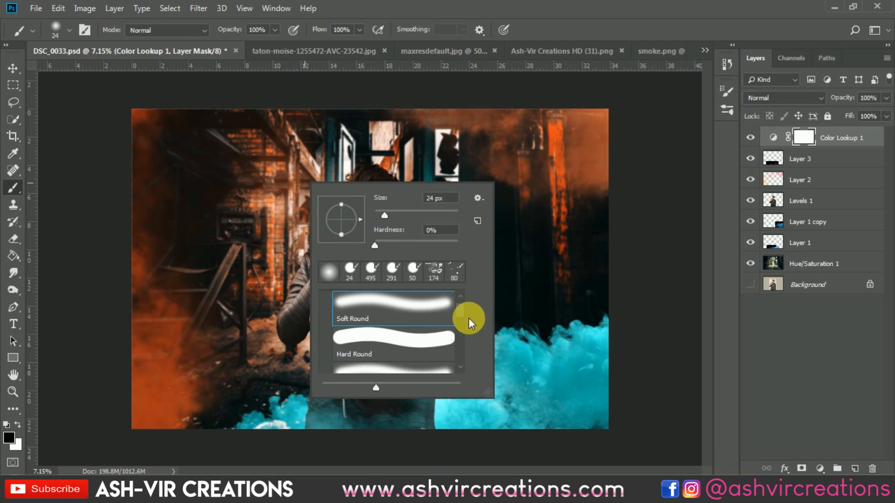
{"action": "left_click_drag", "start_coordinate": [458, 310], "coordinate": [463, 361]}
{"action": "left_click", "coordinate": [358, 365]}
{"action": "left_click_drag", "start_coordinate": [458, 310], "coordinate": [458, 319]}
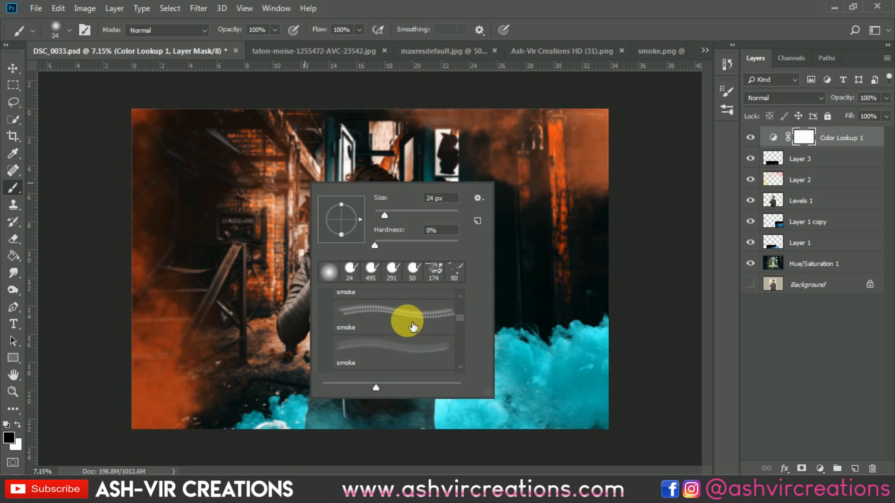
{"action": "scroll", "coordinate": [413, 327], "scroll_direction": "down", "scroll_amount": 3}
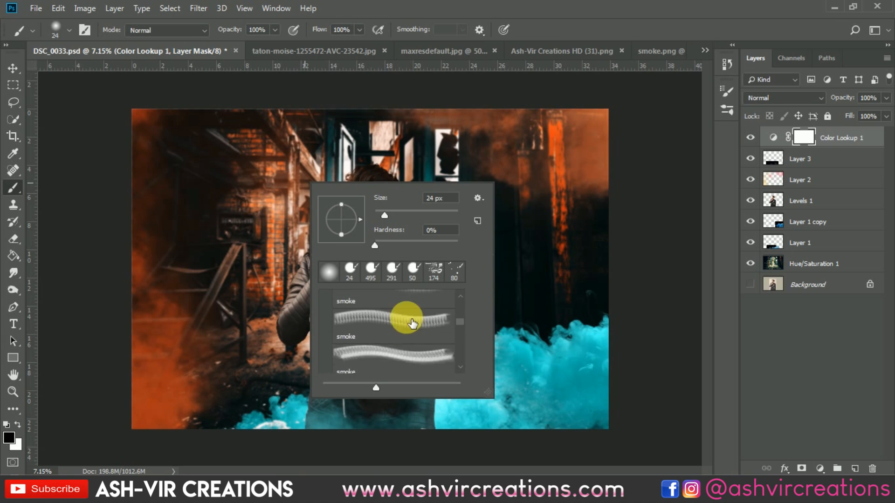
{"action": "left_click_drag", "start_coordinate": [459, 325], "coordinate": [460, 344]}
{"action": "double_click", "coordinate": [410, 351]}
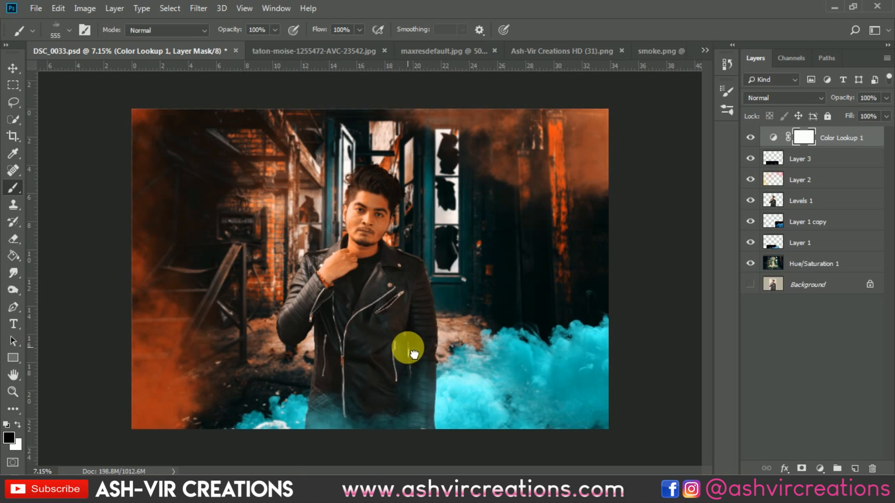
Step: Try an enlarged teal smoke brush stamp on a new layer beside the man, and delete that layer
{"action": "left_click", "coordinate": [855, 469]}
{"action": "left_click", "coordinate": [571, 235], "text": "alt"}
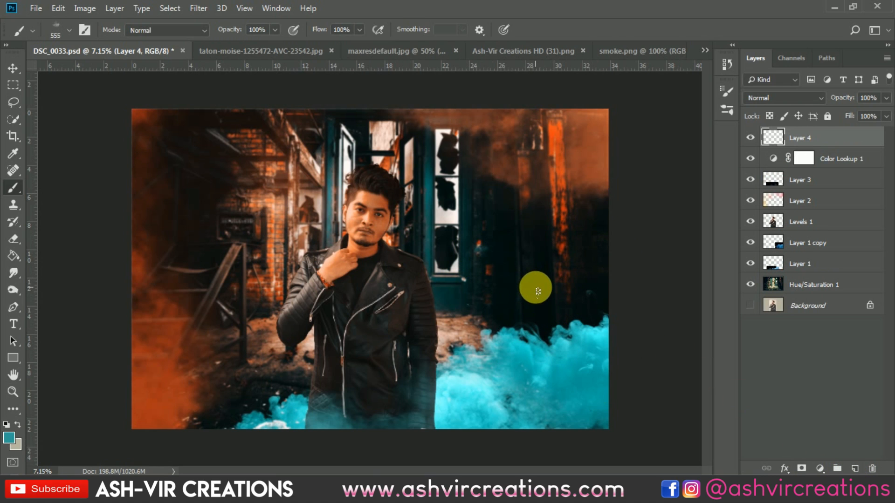
{"action": "key", "text": "ctrl+t"}
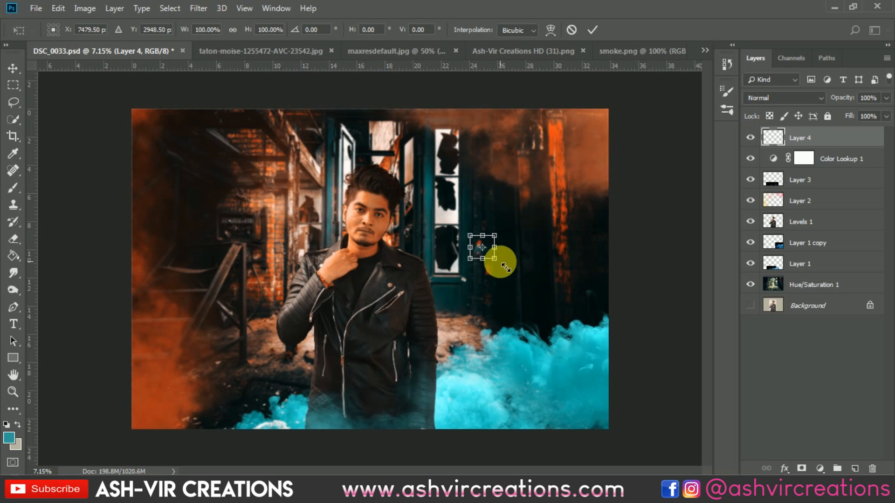
{"action": "left_click_drag", "start_coordinate": [496, 264], "coordinate": [609, 334]}
{"action": "key", "text": "Return"}
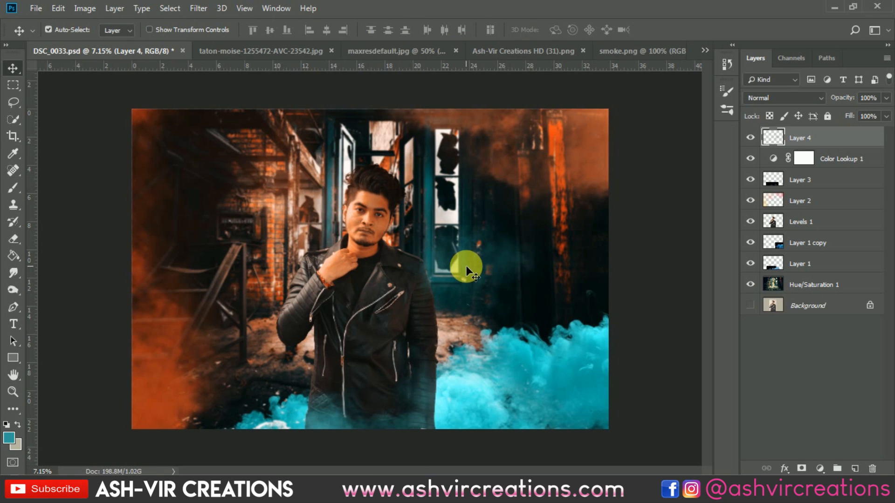
{"action": "key", "text": "Delete"}
{"action": "right_click", "coordinate": [427, 254]}
{"action": "key", "text": "Escape"}
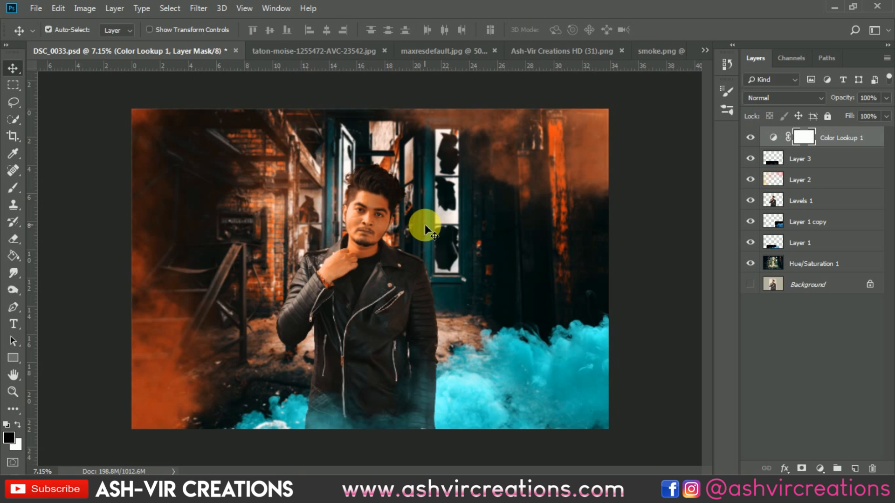
Step: Browse the smoke brush presets and choose the 1523 px smoke brush for the Brush tool
{"action": "key", "text": "b"}
{"action": "right_click", "coordinate": [424, 225]}
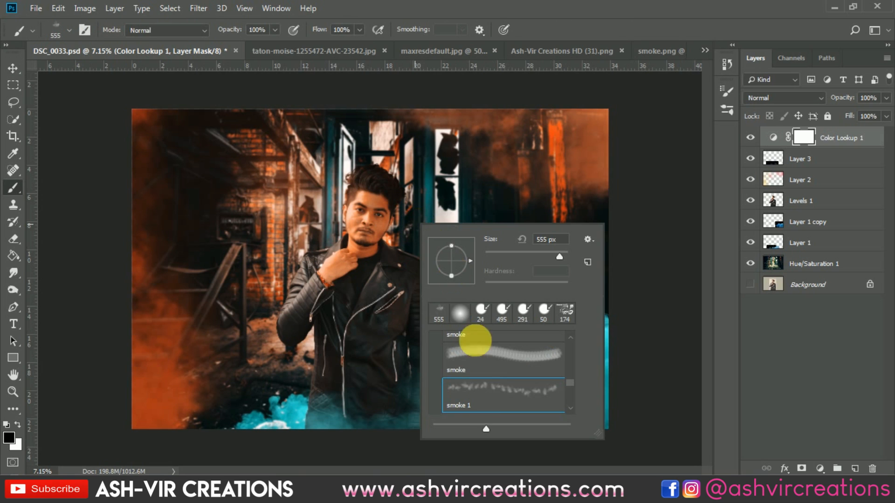
{"action": "key", "text": "ctrl+minus"}
{"action": "scroll", "coordinate": [508, 387], "scroll_direction": "down", "scroll_amount": 2}
{"action": "scroll", "coordinate": [508, 387], "scroll_direction": "down", "scroll_amount": 3}
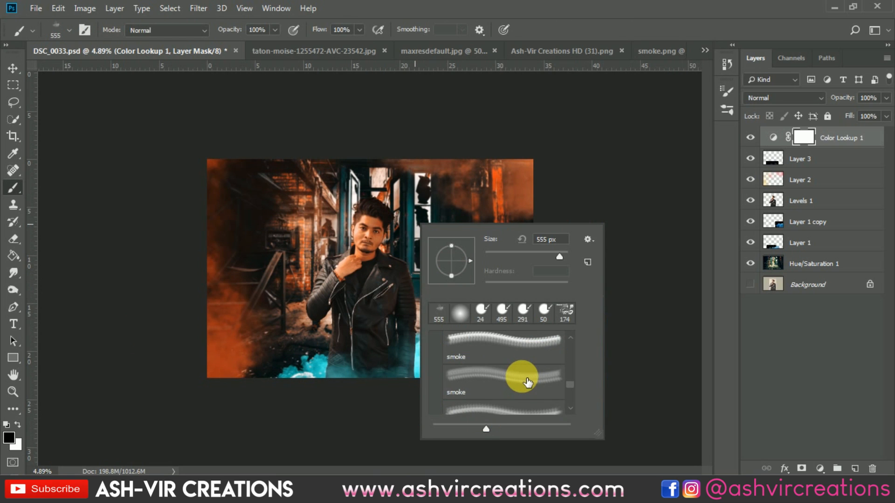
{"action": "scroll", "coordinate": [373, 258], "scroll_direction": "up", "scroll_amount": 1}
{"action": "scroll", "coordinate": [373, 259], "scroll_direction": "up", "scroll_amount": 4}
{"action": "scroll", "coordinate": [523, 395], "scroll_direction": "down", "scroll_amount": 3}
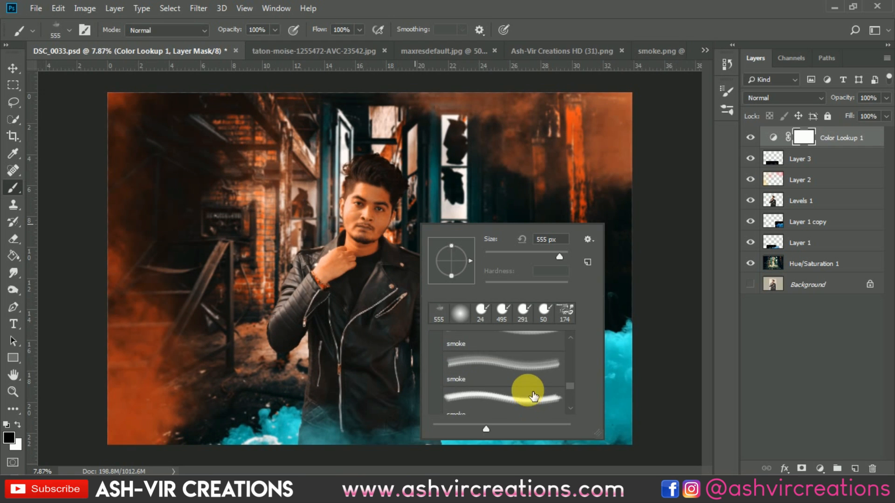
{"action": "scroll", "coordinate": [520, 391], "scroll_direction": "down", "scroll_amount": 3}
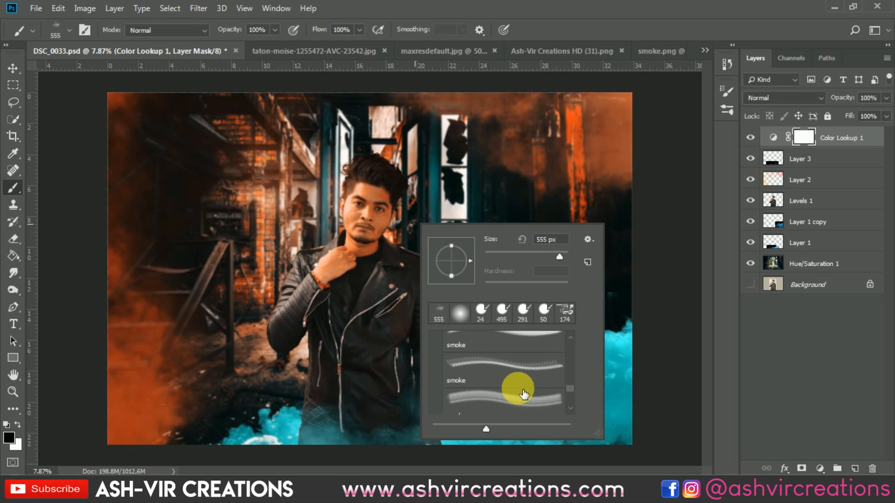
{"action": "scroll", "coordinate": [519, 380], "scroll_direction": "down", "scroll_amount": 2}
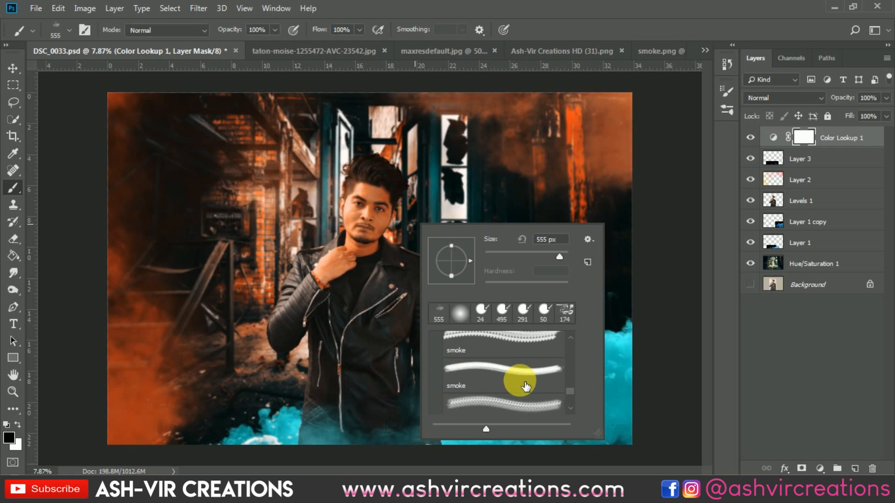
{"action": "scroll", "coordinate": [521, 388], "scroll_direction": "down", "scroll_amount": 1}
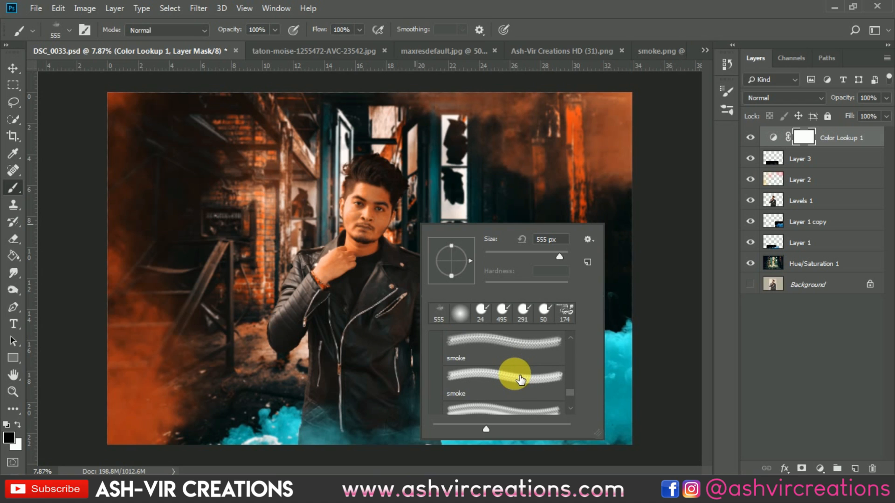
{"action": "scroll", "coordinate": [521, 380], "scroll_direction": "down", "scroll_amount": 2}
{"action": "scroll", "coordinate": [521, 380], "scroll_direction": "down", "scroll_amount": 3}
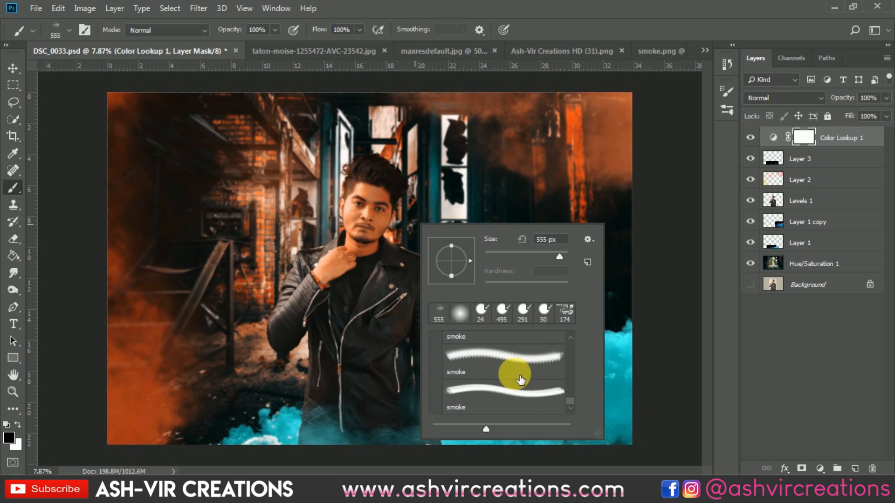
{"action": "scroll", "coordinate": [520, 380], "scroll_direction": "down", "scroll_amount": 2}
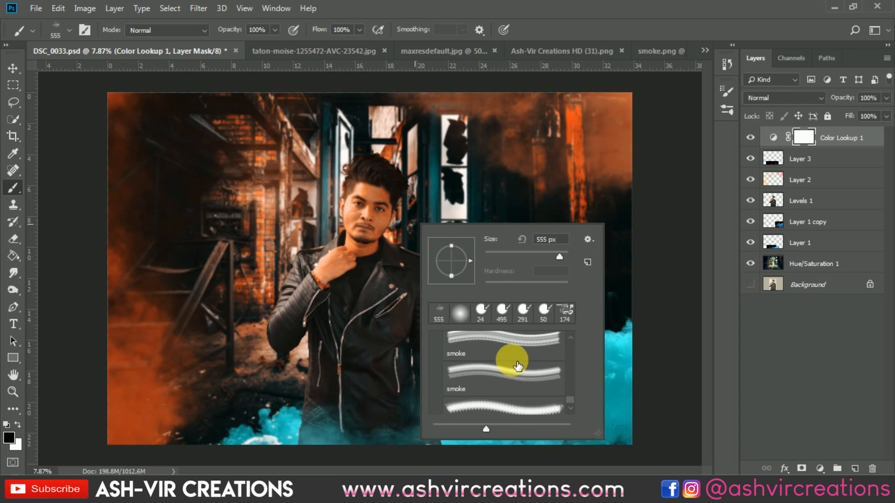
{"action": "double_click", "coordinate": [512, 374]}
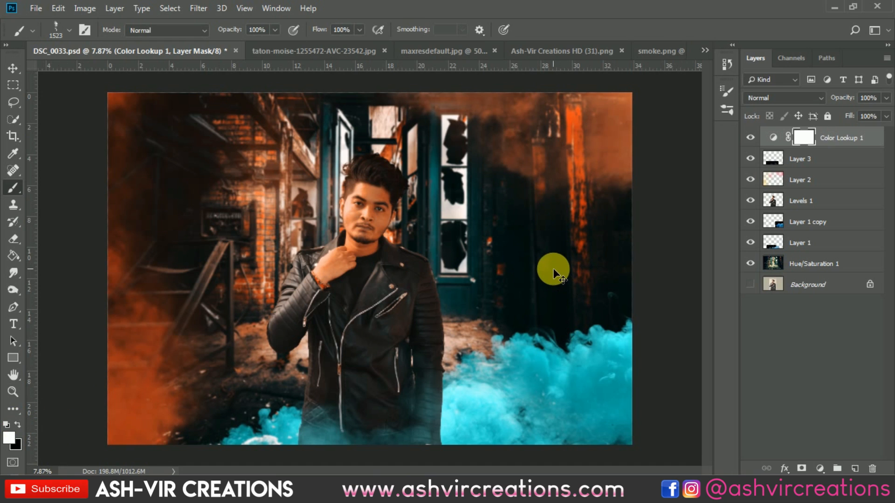
Step: Add a new layer above Color Lookup 1, sample the pale smoke near the lower edge, and stamp one smoke puff beside the man
{"action": "left_click", "coordinate": [855, 468]}
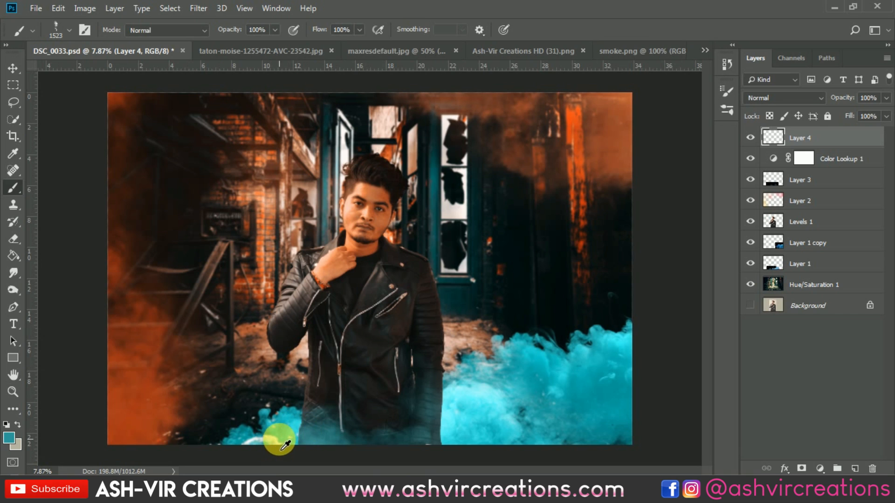
{"action": "left_click", "coordinate": [281, 447], "text": "alt"}
{"action": "left_click", "coordinate": [516, 240]}
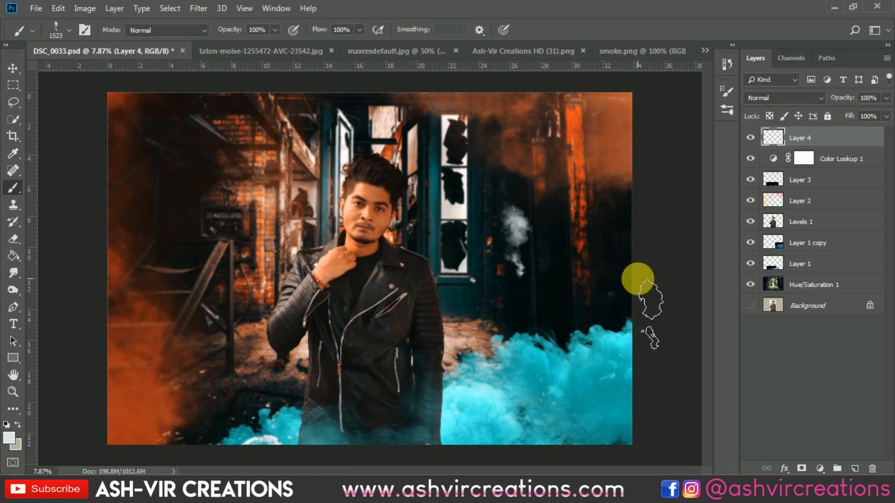
Step: Scale the pale smoke puff to about 277%, rotate it about -84°, and place it over the teal smoke beside the jacket
{"action": "key", "text": "v"}
{"action": "key", "text": "ctrl+t"}
{"action": "left_click_drag", "start_coordinate": [540, 279], "coordinate": [620, 329]}
{"action": "left_click_drag", "start_coordinate": [526, 200], "coordinate": [490, 399]}
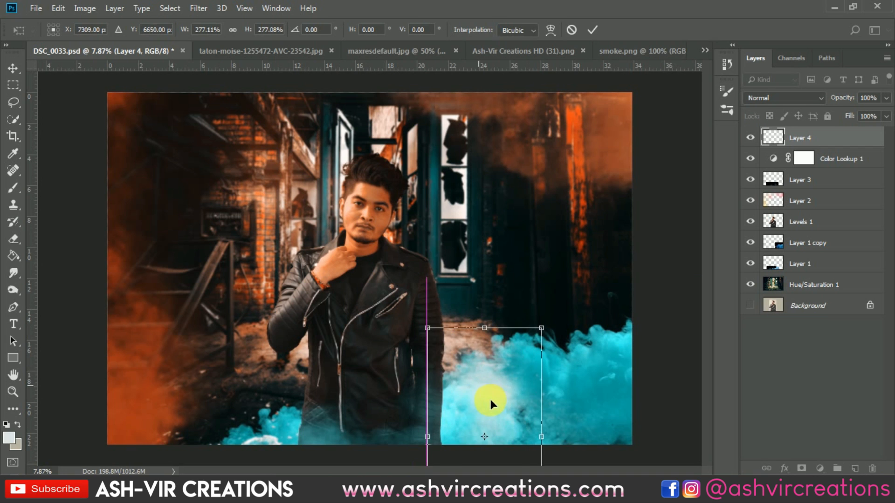
{"action": "left_click_drag", "start_coordinate": [543, 327], "coordinate": [457, 415]}
{"action": "left_click_drag", "start_coordinate": [518, 431], "coordinate": [594, 410]}
{"action": "left_click_drag", "start_coordinate": [528, 410], "coordinate": [605, 405]}
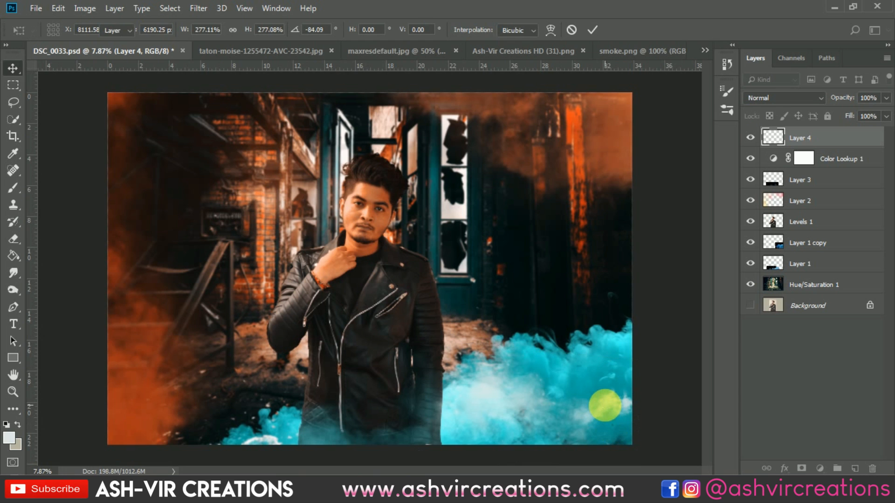
{"action": "key", "text": "Return"}
Step: Compare the teal smoke area with Layer 4's pale smoke hidden and shown
{"action": "scroll", "coordinate": [603, 409], "scroll_direction": "up", "scroll_amount": 5}
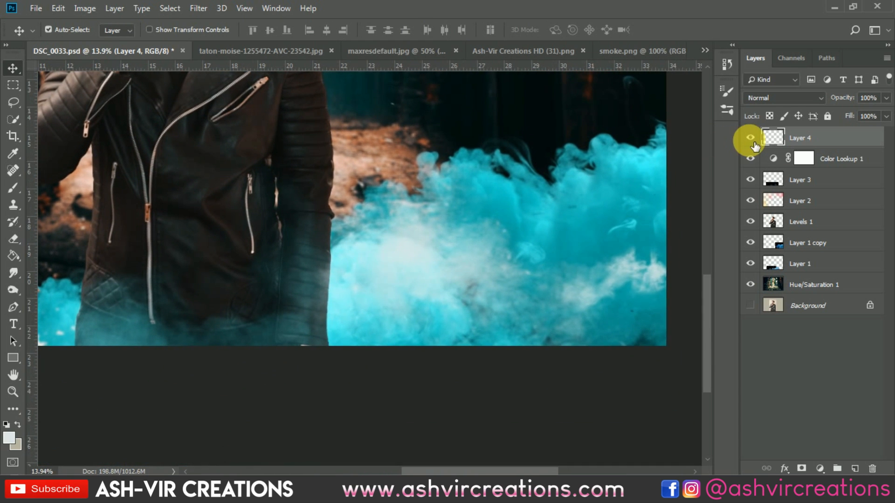
{"action": "left_click", "coordinate": [750, 138]}
{"action": "left_click", "coordinate": [751, 139]}
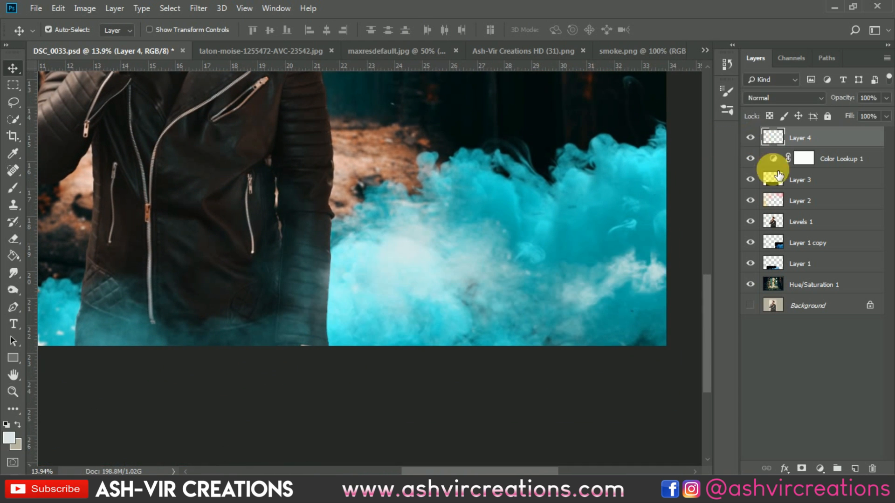
Step: Try erasing Layer 1's teal smoke beneath the pale puff with a 1700 px Eraser, and undo the strokes
{"action": "left_click", "coordinate": [795, 264]}
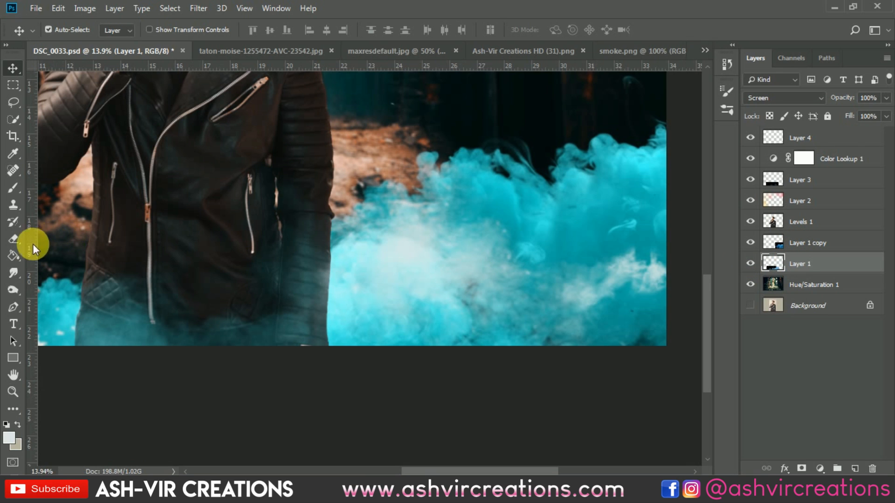
{"action": "left_click", "coordinate": [13, 238]}
{"action": "mouse_move", "coordinate": [390, 299]}
{"action": "left_mouse_down"}
{"action": "mouse_move", "coordinate": [400, 279]}
{"action": "mouse_move", "coordinate": [425, 269]}
{"action": "mouse_move", "coordinate": [451, 279]}
{"action": "mouse_move", "coordinate": [399, 274]}
{"action": "mouse_move", "coordinate": [379, 256]}
{"action": "mouse_move", "coordinate": [498, 292]}
{"action": "mouse_move", "coordinate": [501, 325]}
{"action": "left_mouse_up"}
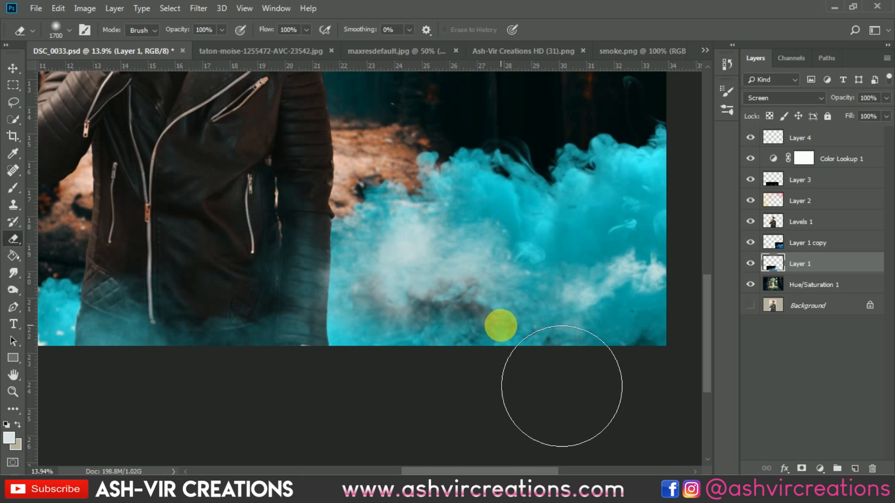
{"action": "key", "text": "ctrl+z"}
{"action": "key", "text": "ctrl+z"}
{"action": "key", "text": "ctrl+z"}
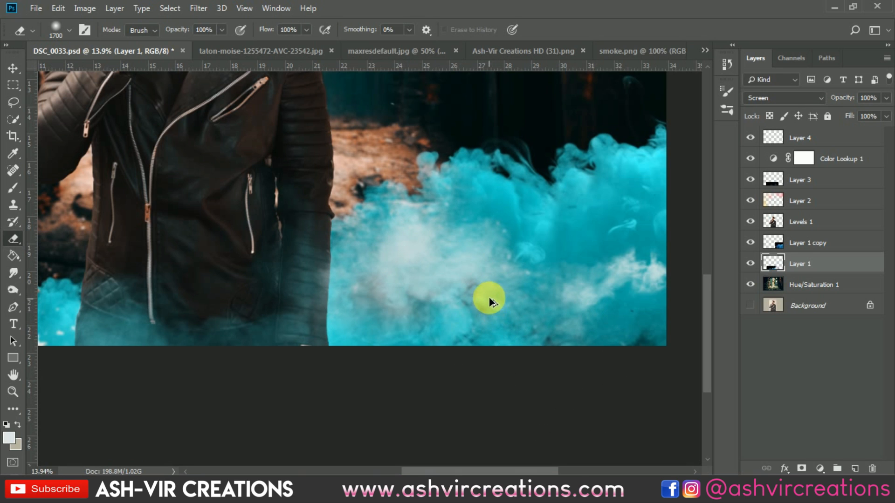
Step: Reduce the Eraser to 1100 px, try erasing the same part of Layer 1, and undo the stroke
{"action": "key", "text": "bracketleft"}
{"action": "key", "text": "bracketleft"}
{"action": "key", "text": "bracketleft"}
{"action": "key", "text": "bracketleft"}
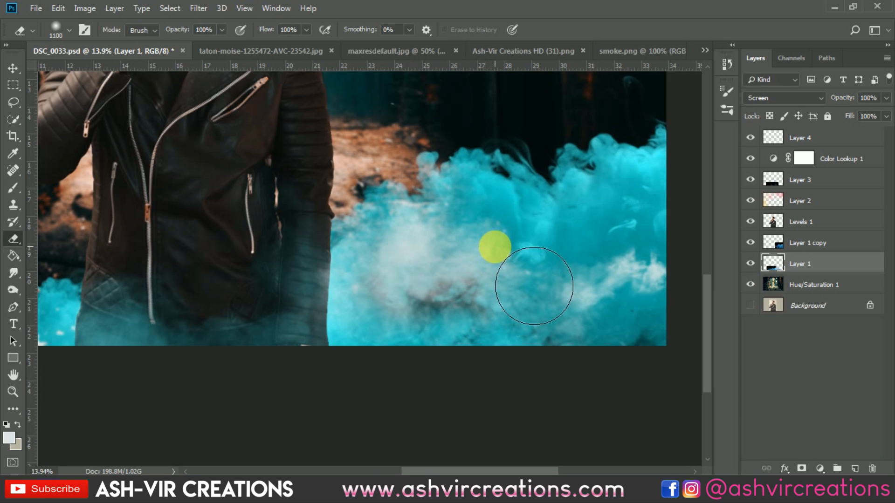
{"action": "key", "text": "ctrl+z"}
{"action": "scroll", "coordinate": [497, 247], "scroll_direction": "down", "scroll_amount": 1}
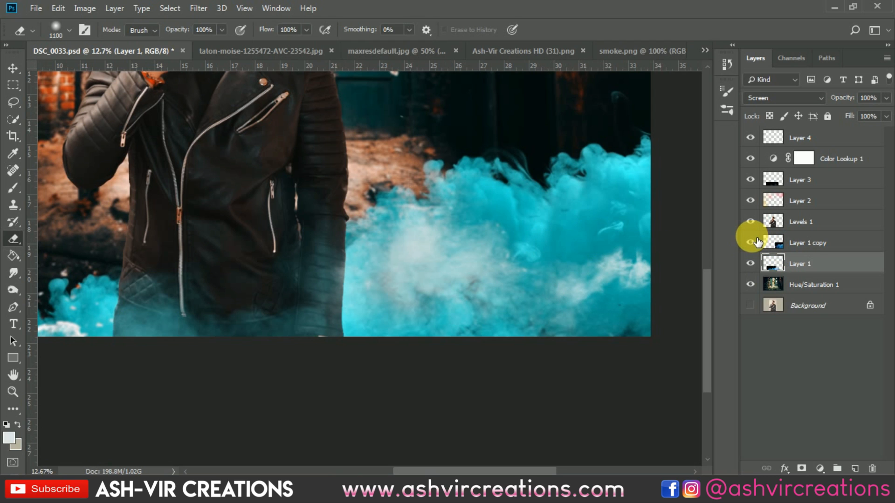
Step: Compare the smoke with Layer 1 copy hidden and shown, and select that layer
{"action": "left_click", "coordinate": [751, 242]}
{"action": "left_click", "coordinate": [757, 242]}
{"action": "left_click", "coordinate": [756, 242]}
{"action": "left_click", "coordinate": [756, 242]}
{"action": "left_click", "coordinate": [800, 242]}
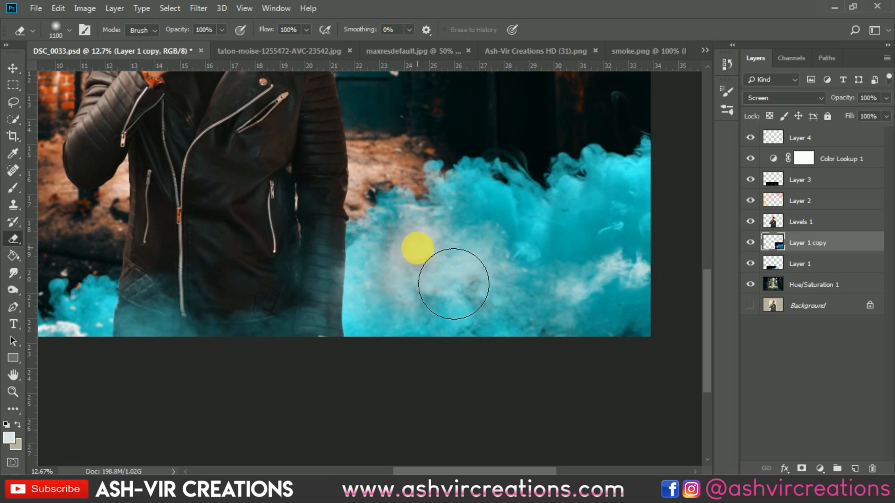
{"action": "scroll", "coordinate": [568, 255], "scroll_direction": "down", "scroll_amount": 3}
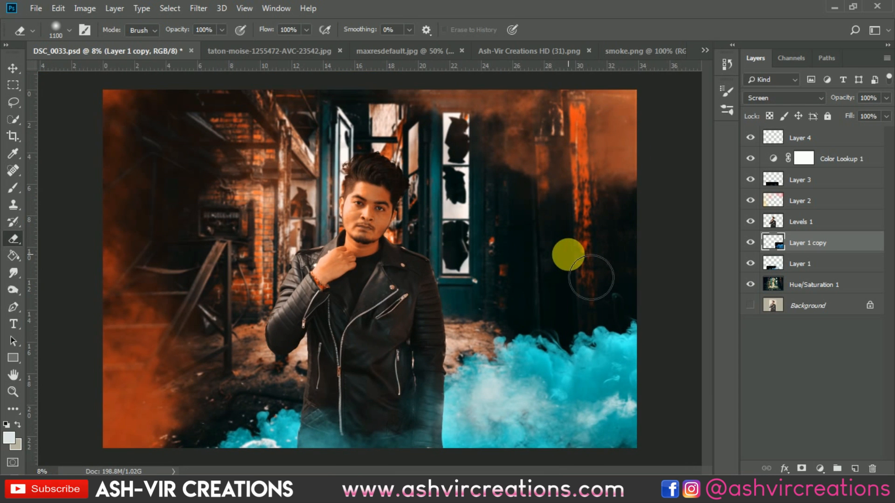
{"action": "key", "text": "v"}
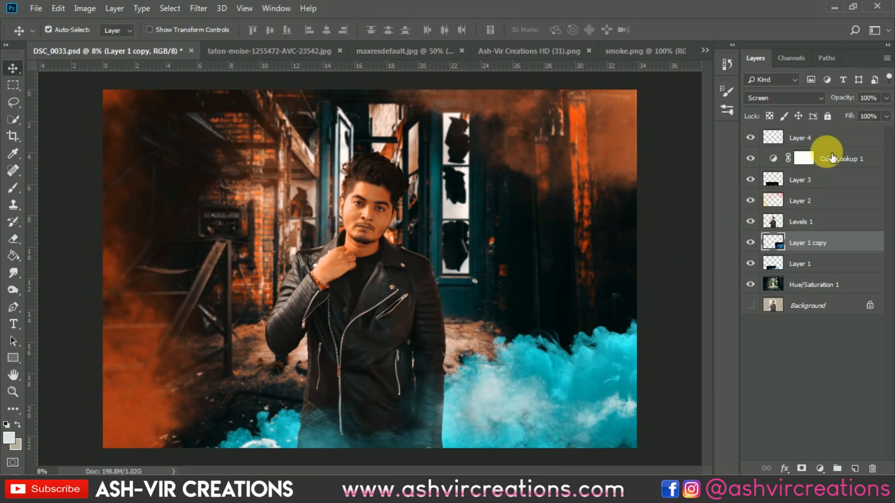
Step: Select Layer 4 and choose the 2500 px smoke preset for the Brush tool
{"action": "left_click", "coordinate": [833, 144]}
{"action": "left_click", "coordinate": [13, 188]}
{"action": "right_click", "coordinate": [299, 212]}
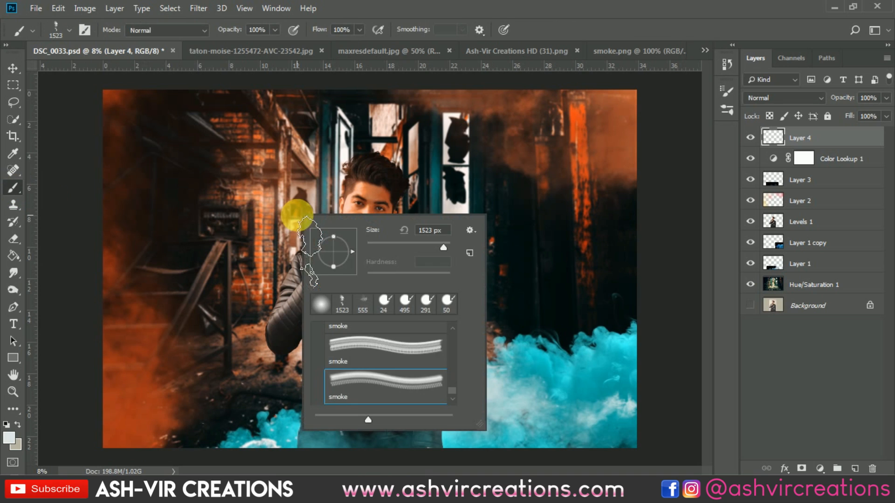
{"action": "scroll", "coordinate": [429, 351], "scroll_direction": "down", "scroll_amount": 1}
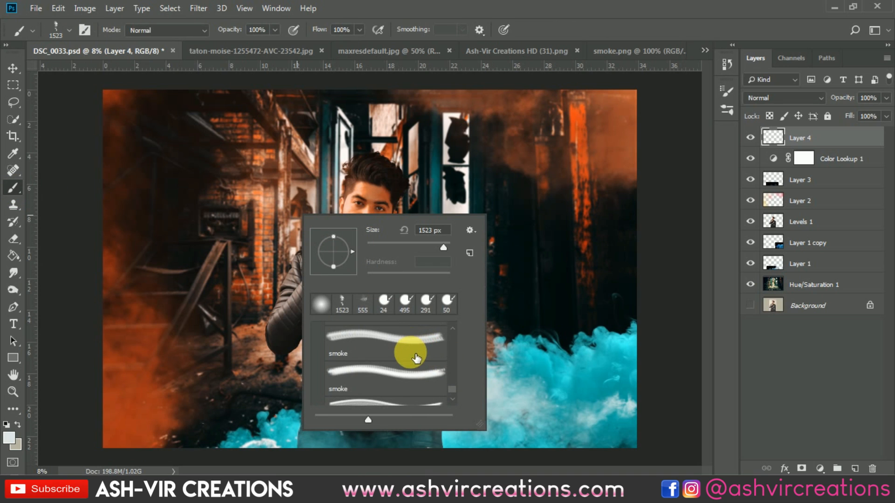
{"action": "double_click", "coordinate": [417, 350]}
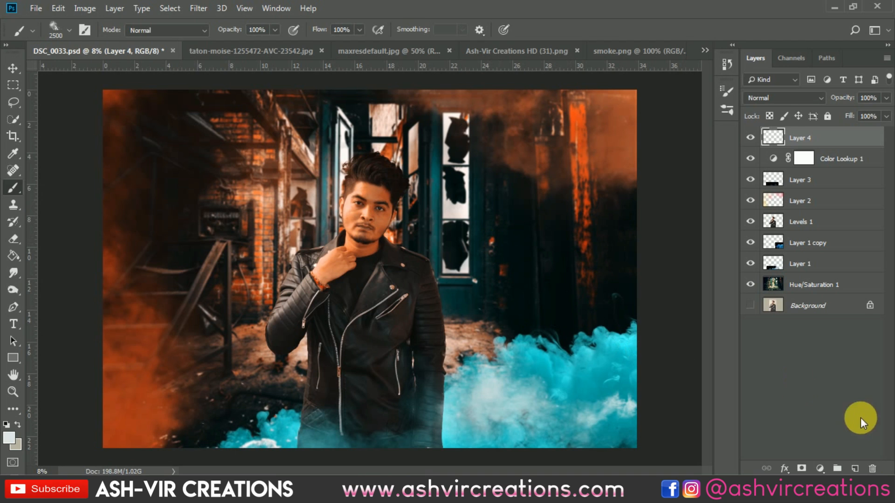
Step: Add a new layer above Layer 4, try a 2500 px pale smoke stamp beside the man, and undo the stamp
{"action": "left_click", "coordinate": [855, 469]}
{"action": "key", "text": "bracketright"}
{"action": "key", "text": "bracketright"}
{"action": "left_click", "coordinate": [516, 257]}
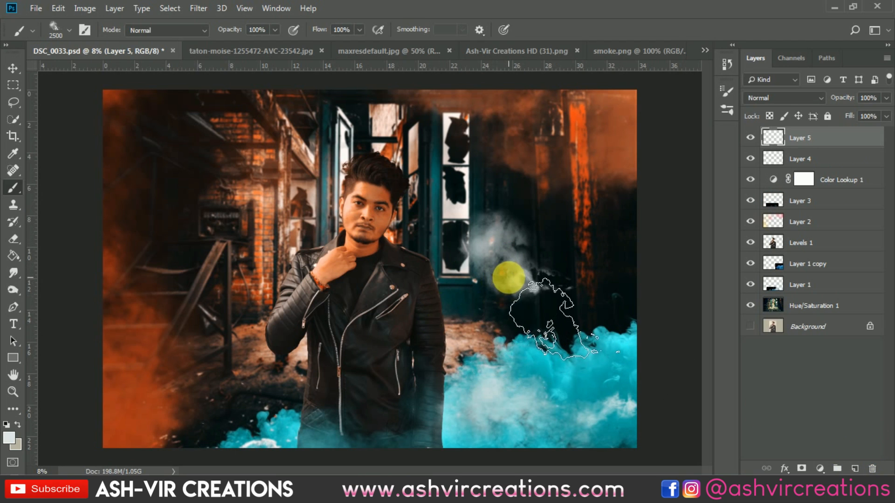
{"action": "key", "text": "ctrl+z"}
Step: Choose the 543 px smoke preset, enlarge it to 1811 px, and try it beside the man
{"action": "right_click", "coordinate": [444, 273]}
{"action": "scroll", "coordinate": [471, 370], "scroll_direction": "down", "scroll_amount": 5}
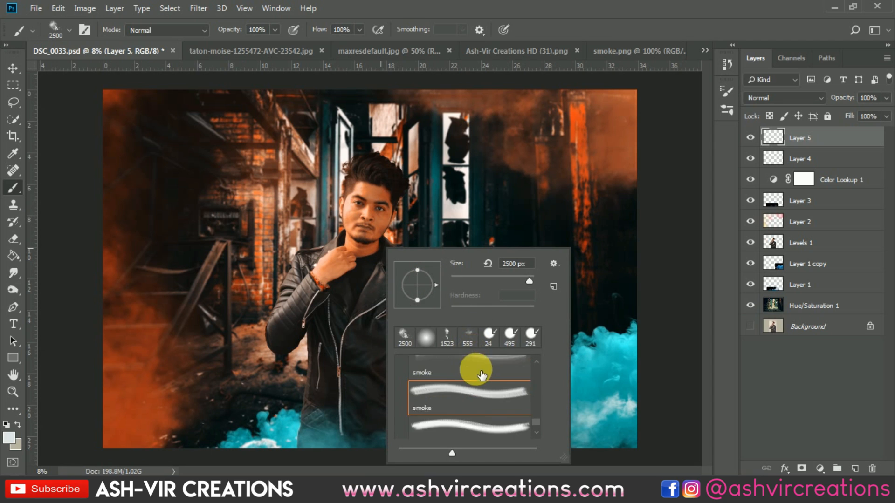
{"action": "scroll", "coordinate": [480, 399], "scroll_direction": "up", "scroll_amount": 1}
{"action": "double_click", "coordinate": [480, 405]}
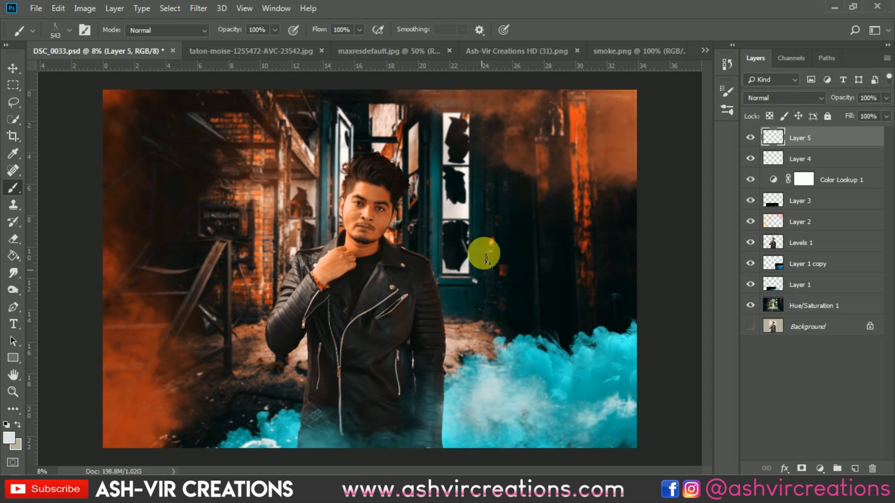
{"action": "right_click", "coordinate": [565, 242]}
{"action": "left_click_drag", "start_coordinate": [645, 252], "coordinate": [486, 184]}
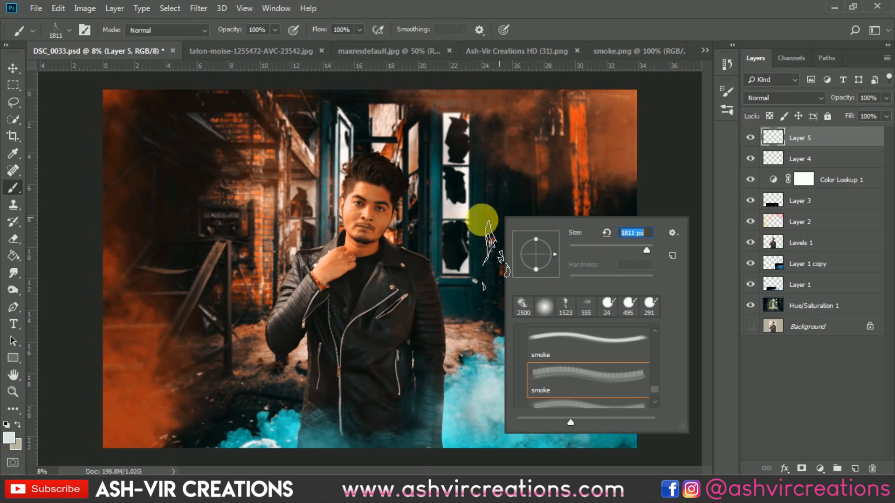
{"action": "left_click", "coordinate": [473, 216]}
Step: Try the 1071 px and 1897 px smoke presets as pale stamps on Layer 5 beside the man
{"action": "right_click", "coordinate": [469, 237]}
{"action": "scroll", "coordinate": [550, 362], "scroll_direction": "down", "scroll_amount": 3}
{"action": "double_click", "coordinate": [554, 368]}
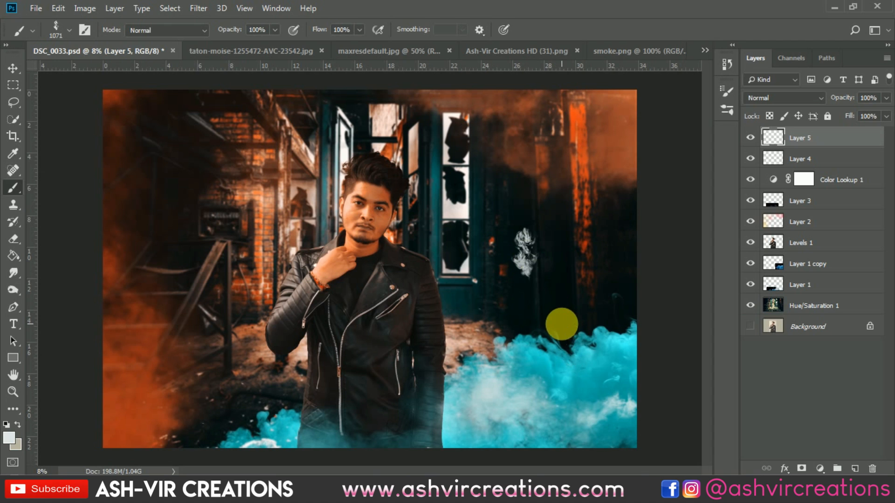
{"action": "right_click", "coordinate": [503, 252]}
{"action": "scroll", "coordinate": [560, 373], "scroll_direction": "up", "scroll_amount": 1}
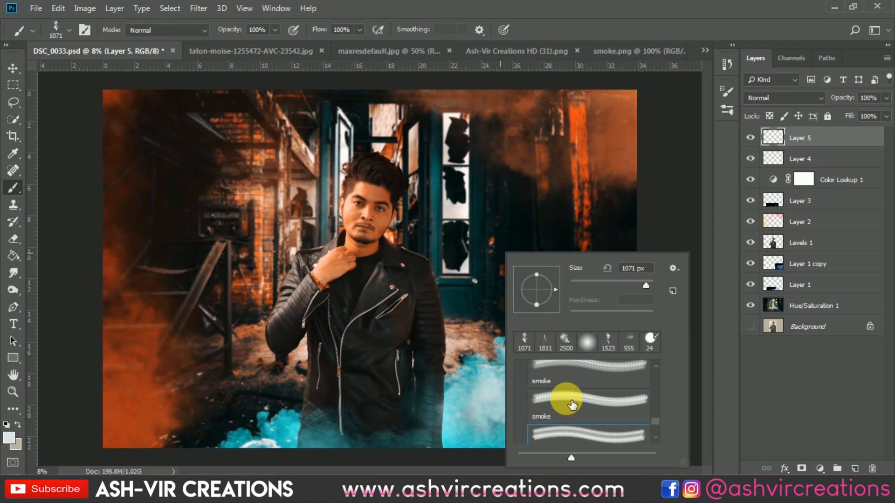
{"action": "double_click", "coordinate": [566, 394]}
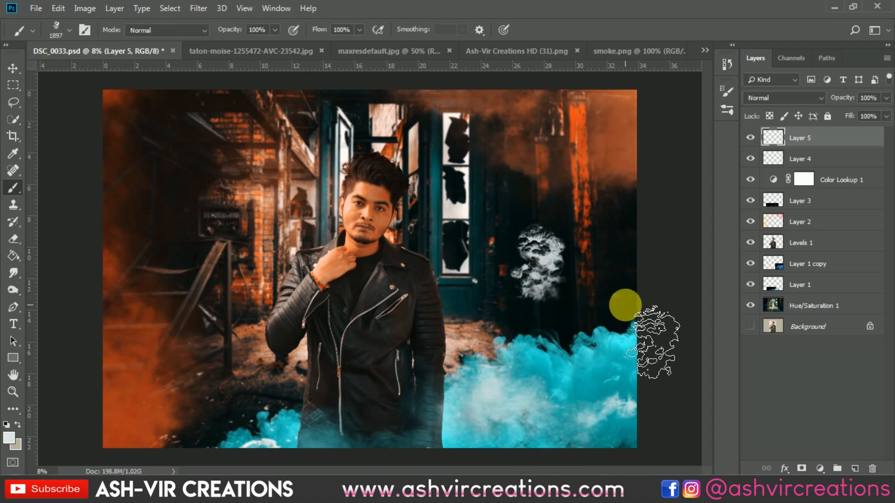
Step: Try the 1756 px smoke preset, choose the 1273 px one, and test a pale smoke stamp beside the man
{"action": "right_click", "coordinate": [516, 287]}
{"action": "double_click", "coordinate": [580, 414]}
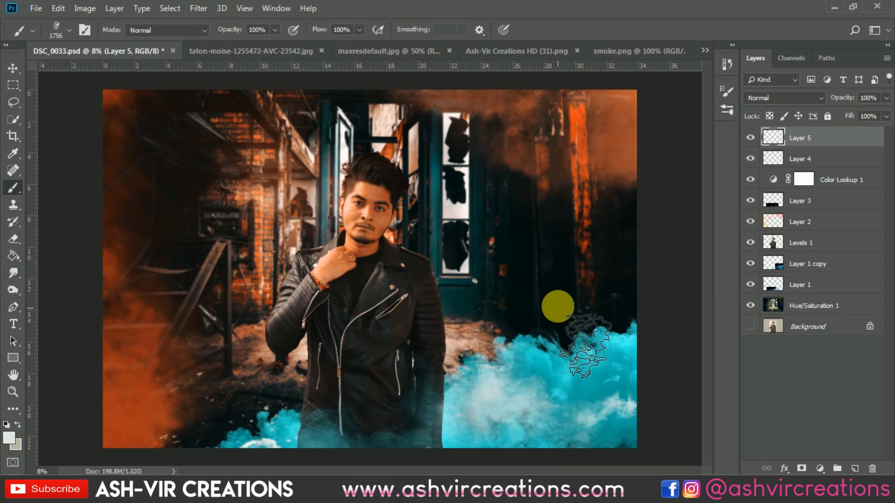
{"action": "right_click", "coordinate": [535, 303]}
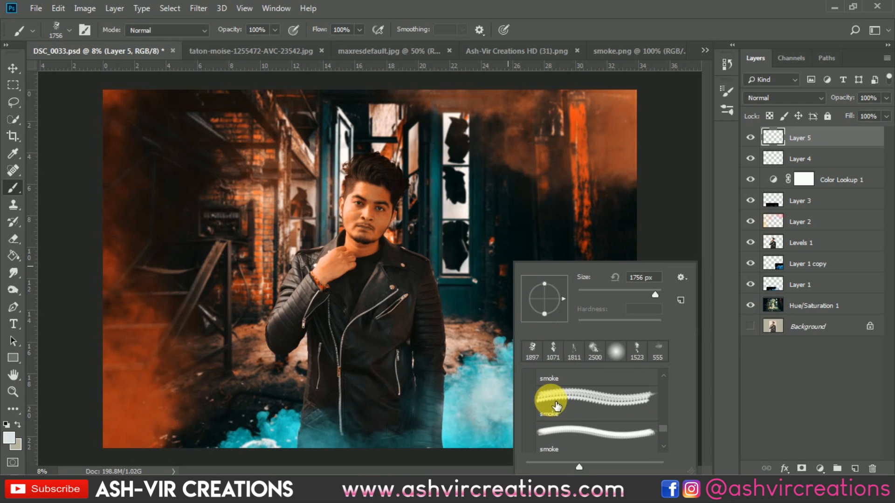
{"action": "double_click", "coordinate": [559, 407]}
{"action": "left_click", "coordinate": [536, 273]}
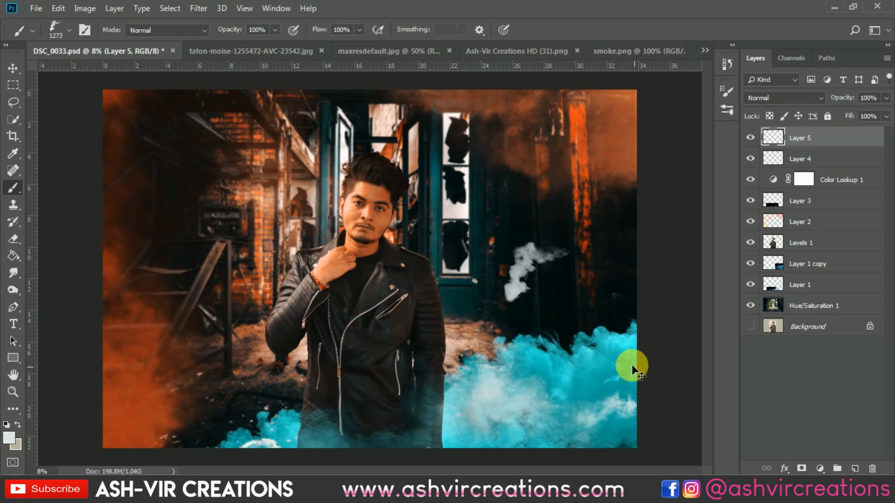
Step: Enlarge the smoke brush to 2874 px and stamp pale smoke on Layer 5 beside the man
{"action": "right_click", "coordinate": [526, 303]}
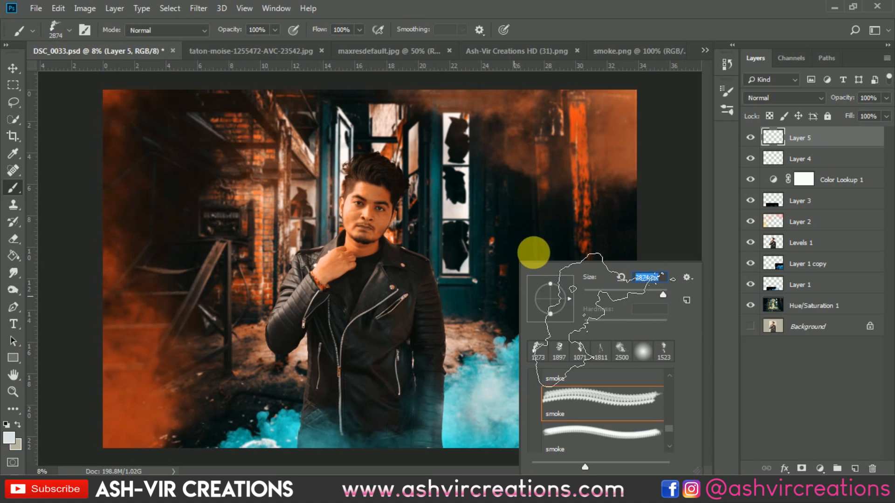
{"action": "left_click", "coordinate": [527, 257]}
{"action": "left_click", "coordinate": [527, 257]}
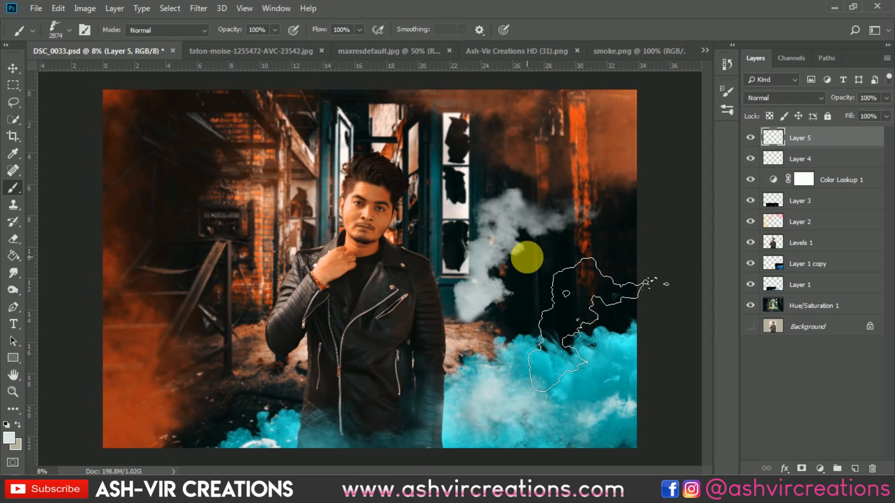
Step: Free-transform the Layer 5 smoke to about 130% and move it down over the lower part of the jacket
{"action": "key", "text": "v"}
{"action": "key", "text": "ctrl+t"}
{"action": "left_click_drag", "start_coordinate": [603, 320], "coordinate": [616, 370]}
{"action": "left_click_drag", "start_coordinate": [539, 260], "coordinate": [460, 417]}
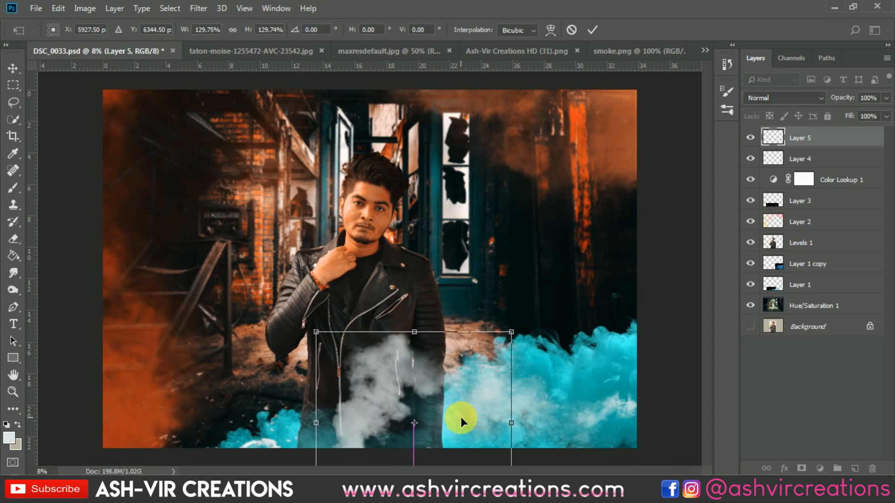
Step: Rotate the Layer 5 smoke about 34°, place it over the teal smoke beside the man, and apply the transform
{"action": "left_click_drag", "start_coordinate": [512, 276], "coordinate": [539, 332]}
{"action": "left_click_drag", "start_coordinate": [412, 406], "coordinate": [614, 363]}
{"action": "left_click_drag", "start_coordinate": [642, 302], "coordinate": [662, 330]}
{"action": "left_click_drag", "start_coordinate": [521, 383], "coordinate": [544, 400]}
{"action": "left_click_drag", "start_coordinate": [570, 414], "coordinate": [552, 420]}
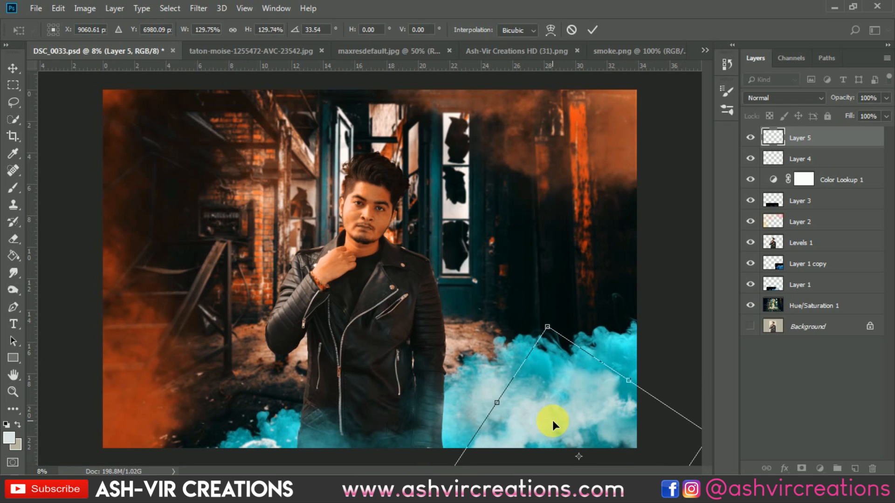
{"action": "key", "text": "Return"}
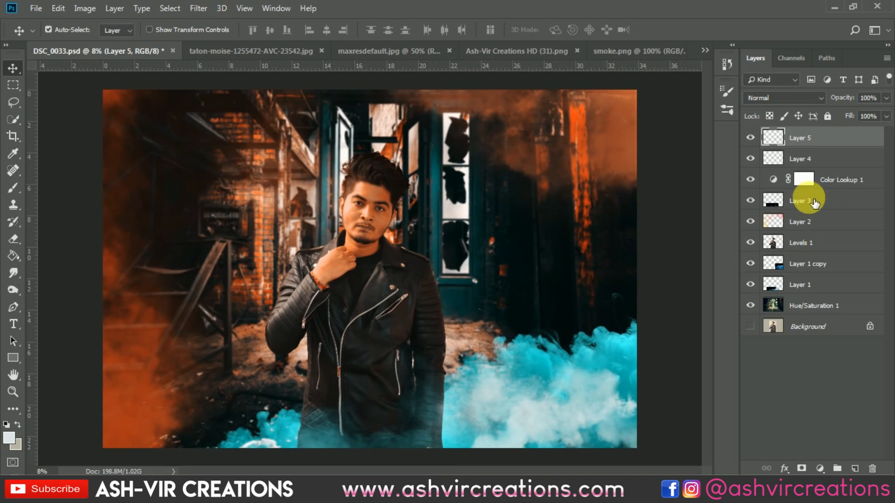
Step: Hide and reshow Layer 5 to compare the image with and without the pale smoke
{"action": "left_click", "coordinate": [750, 138]}
{"action": "left_click", "coordinate": [751, 138]}
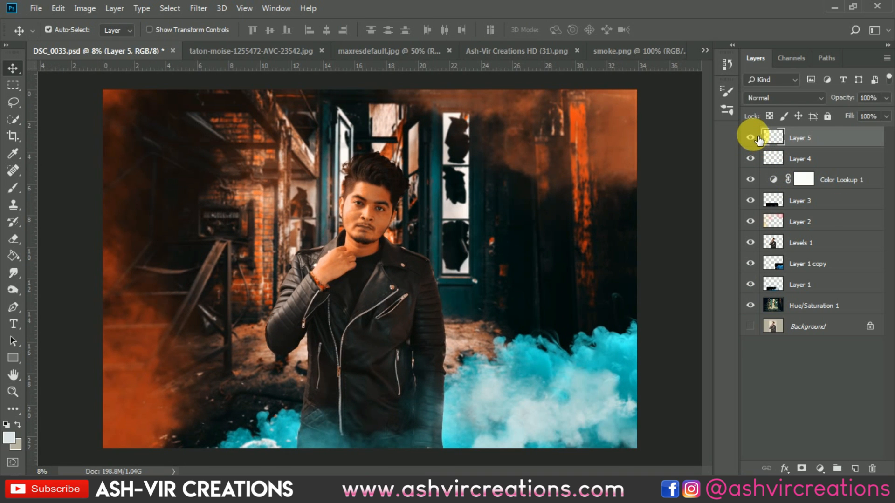
{"action": "scroll", "coordinate": [558, 209], "scroll_direction": "down", "scroll_amount": 2}
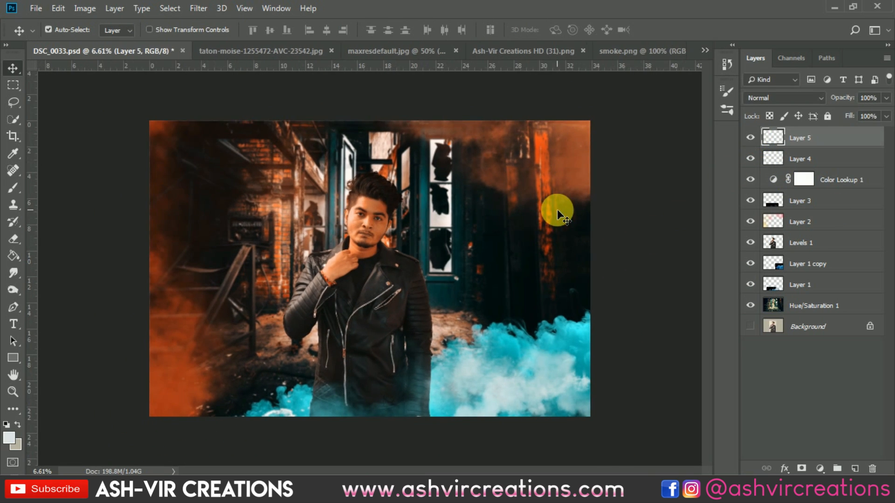
Step: Select Layer 1 copy and set its opacity to 79%
{"action": "left_click", "coordinate": [858, 265]}
{"action": "mouse_move", "coordinate": [849, 100]}
{"action": "left_mouse_down"}
{"action": "mouse_move", "coordinate": [816, 100]}
{"action": "mouse_move", "coordinate": [837, 99]}
{"action": "left_mouse_up"}
{"action": "left_click", "coordinate": [765, 265]}
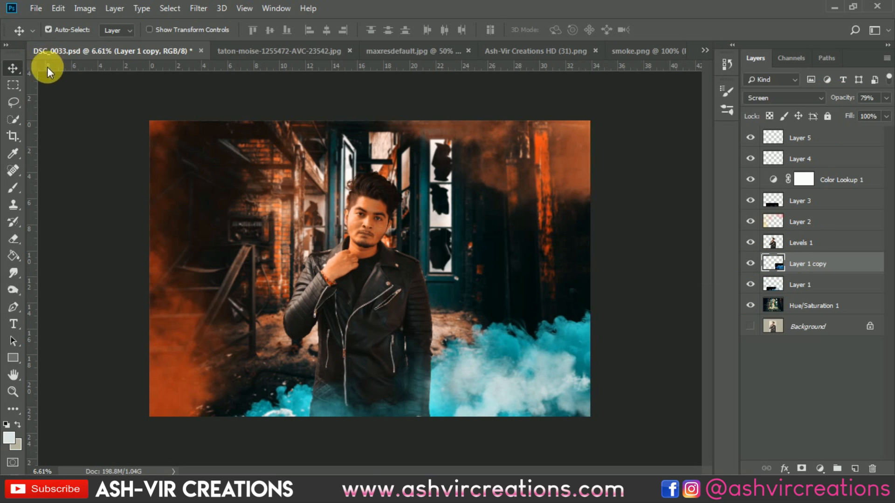
Step: Open the snow particle image maxresdefault (2).jpg and copy its whole canvas
{"action": "key", "text": "ctrl+plus"}
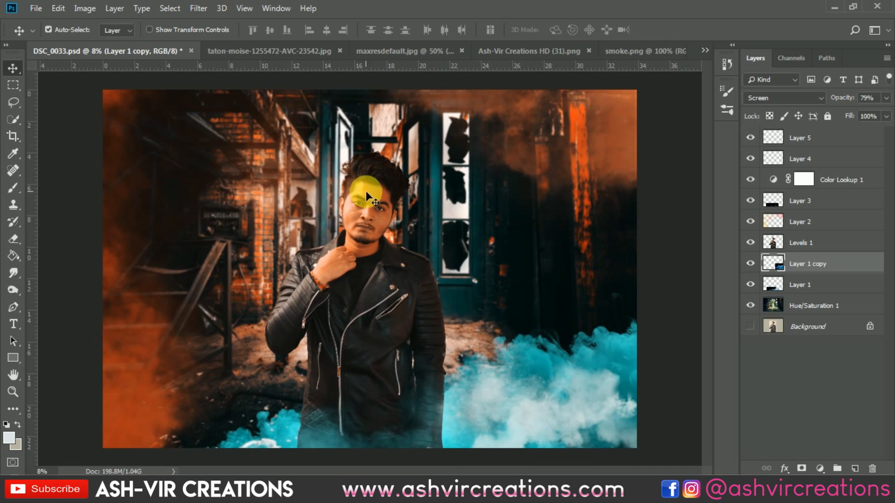
{"action": "left_click", "coordinate": [33, 7]}
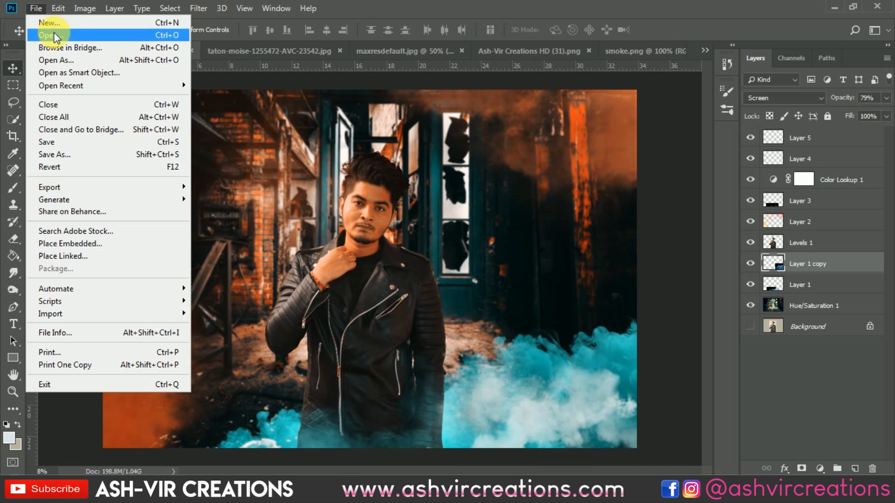
{"action": "left_click", "coordinate": [50, 28]}
{"action": "left_click", "coordinate": [242, 122]}
{"action": "double_click", "coordinate": [241, 122]}
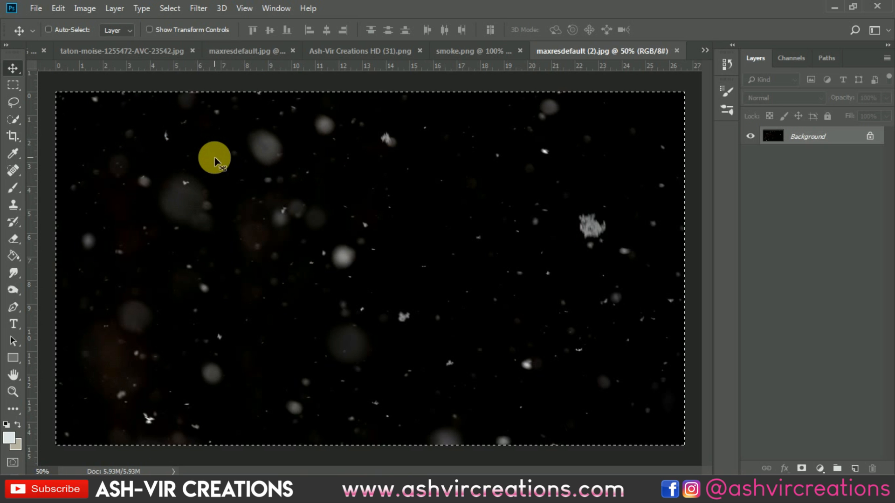
Step: Return to DSC_0033.psd and paste the copied snow image as a new layer above Layer 5
{"action": "left_click", "coordinate": [704, 50]}
{"action": "left_click", "coordinate": [697, 55]}
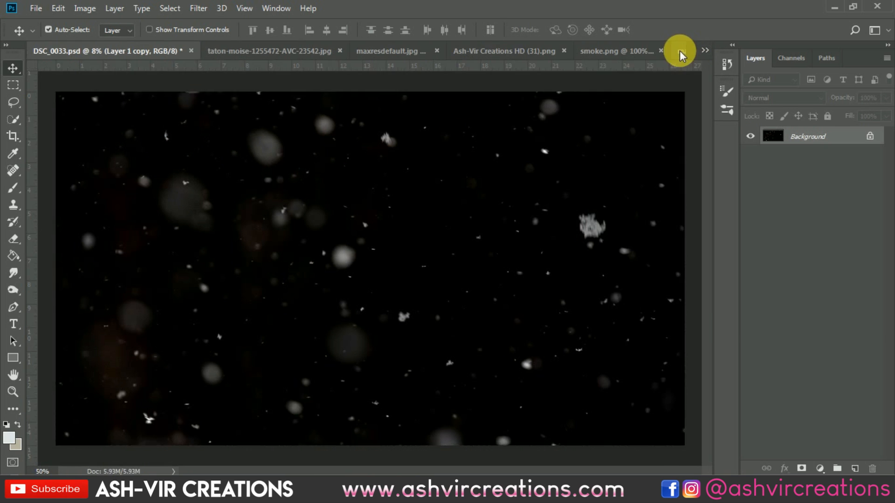
{"action": "left_click", "coordinate": [818, 137]}
{"action": "key", "text": "ctrl+v"}
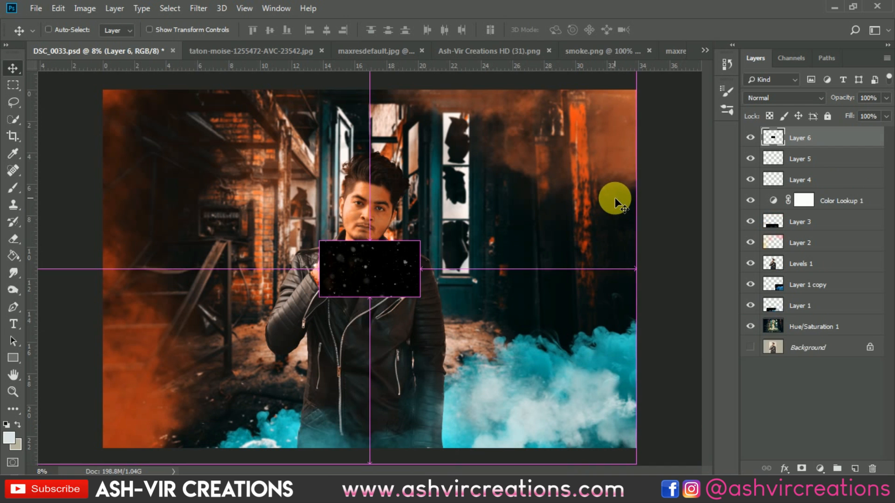
Step: Scale the pasted snow layer to about 669% so it covers the whole canvas, and set its blend mode to Screen
{"action": "key", "text": "ctrl+t"}
{"action": "left_click_drag", "start_coordinate": [420, 297], "coordinate": [729, 411]}
{"action": "left_click_drag", "start_coordinate": [516, 344], "coordinate": [582, 337]}
{"action": "key", "text": "Return"}
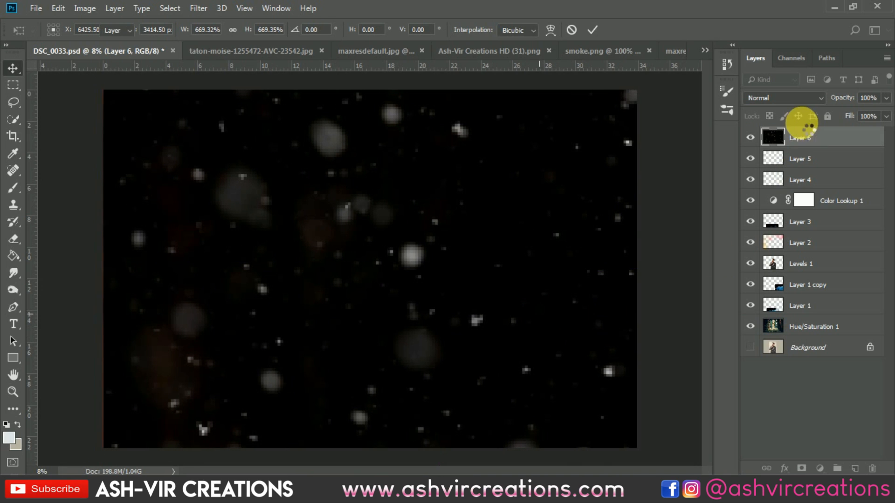
{"action": "left_click", "coordinate": [772, 97]}
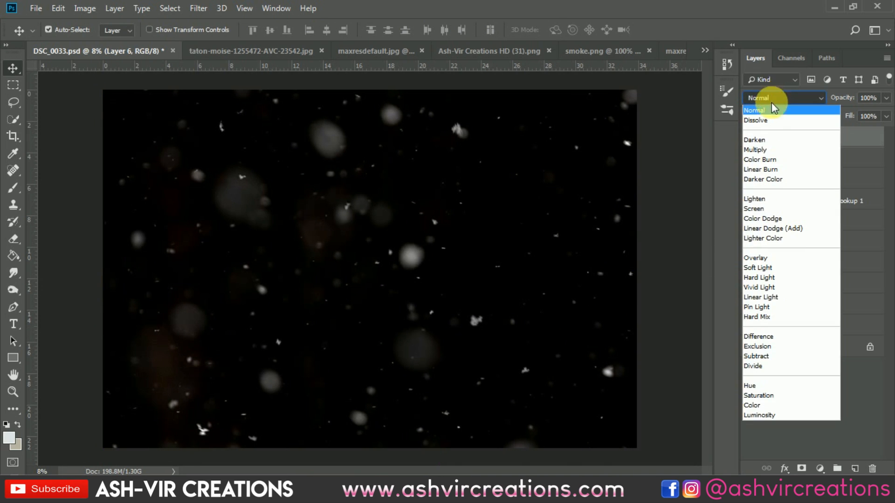
{"action": "left_click", "coordinate": [765, 208]}
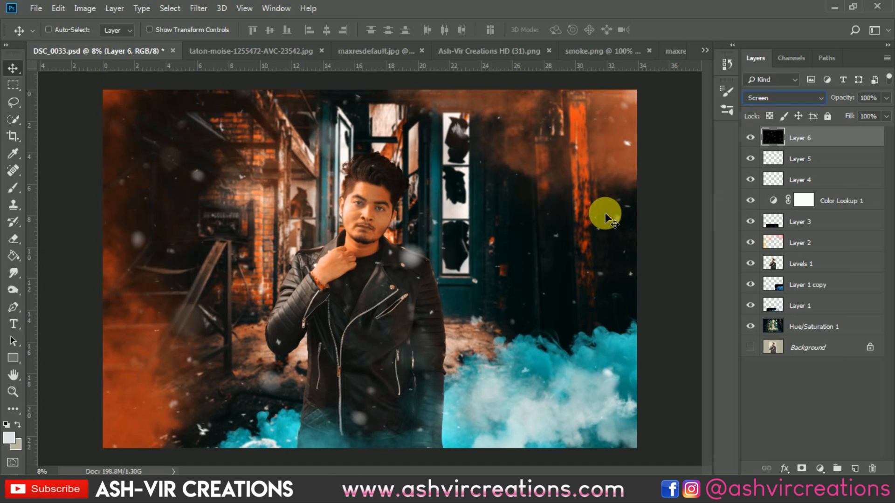
Step: Scale the Layer 6 snow down to about 79.5%, fitting the canvas width and aligned with its upper edge
{"action": "key", "text": "ctrl+t"}
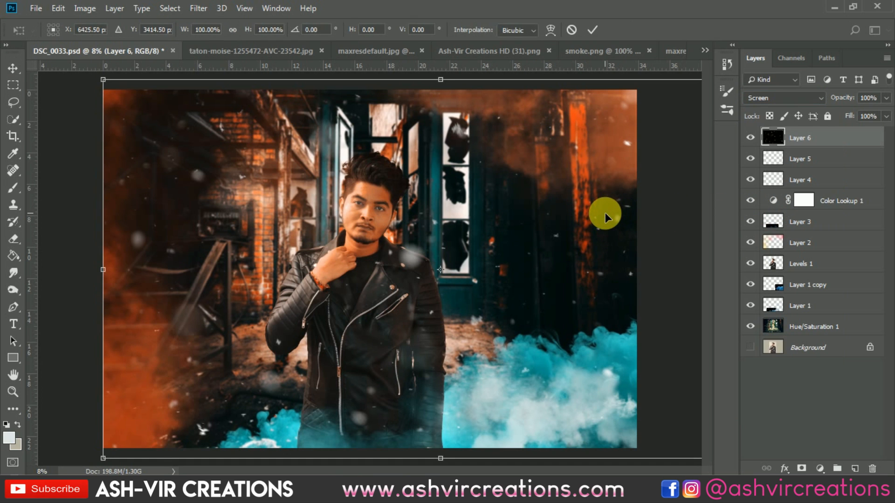
{"action": "key", "text": "ctrl+minus"}
{"action": "key", "text": "ctrl+minus"}
{"action": "left_click_drag", "start_coordinate": [630, 397], "coordinate": [507, 344]}
{"action": "mouse_move", "coordinate": [457, 270]}
{"action": "left_mouse_down"}
{"action": "mouse_move", "coordinate": [476, 266]}
{"action": "mouse_move", "coordinate": [457, 279]}
{"action": "left_mouse_up"}
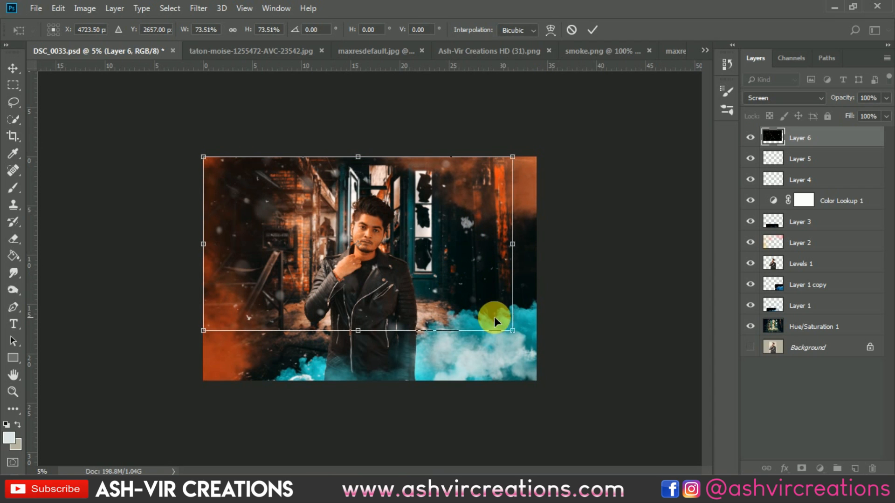
{"action": "left_click_drag", "start_coordinate": [513, 331], "coordinate": [537, 345]}
{"action": "key", "text": "Return"}
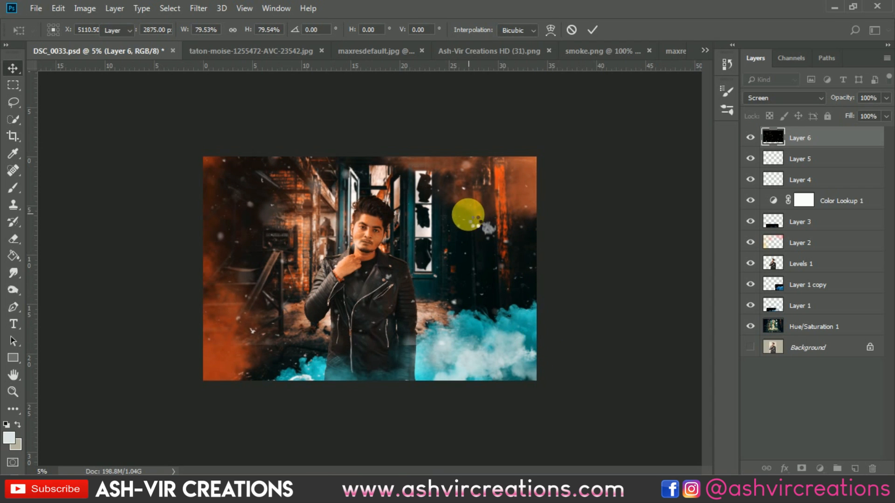
Step: Duplicate Layer 6, flip the copy vertically, and move it directly below the original snow
{"action": "scroll", "coordinate": [466, 213], "scroll_direction": "up", "scroll_amount": 1}
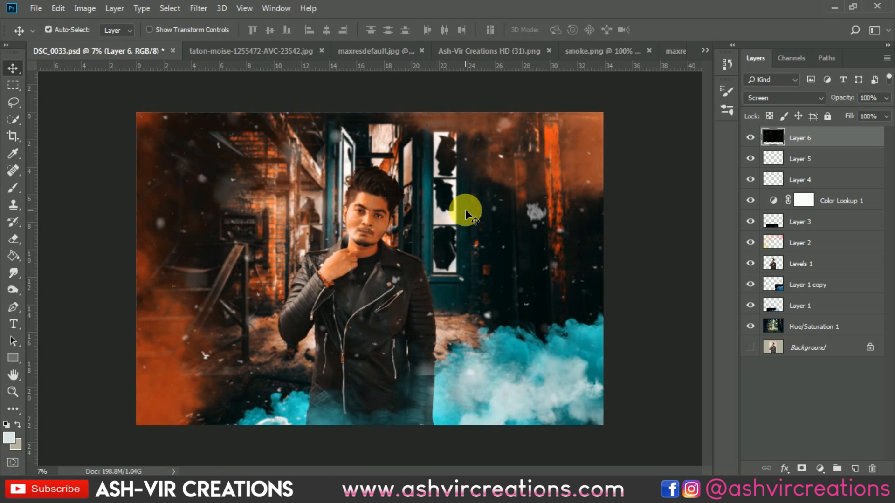
{"action": "key", "text": "ctrl"}
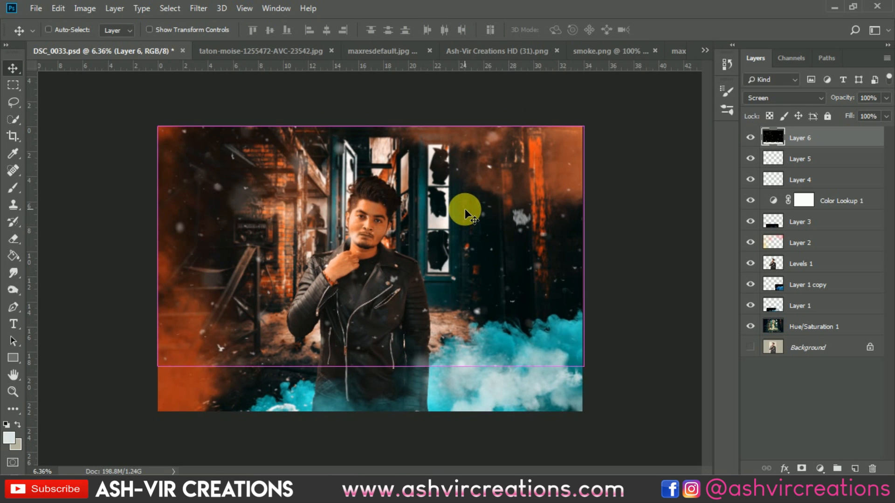
{"action": "key", "text": "ctrl+j"}
{"action": "key", "text": "ctrl+t"}
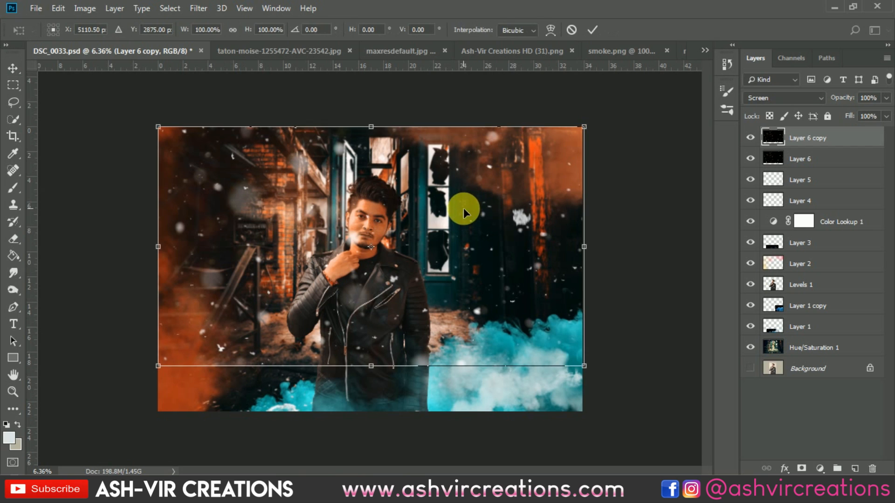
{"action": "right_click", "coordinate": [464, 208]}
{"action": "left_click", "coordinate": [503, 383]}
{"action": "left_click_drag", "start_coordinate": [480, 214], "coordinate": [470, 450]}
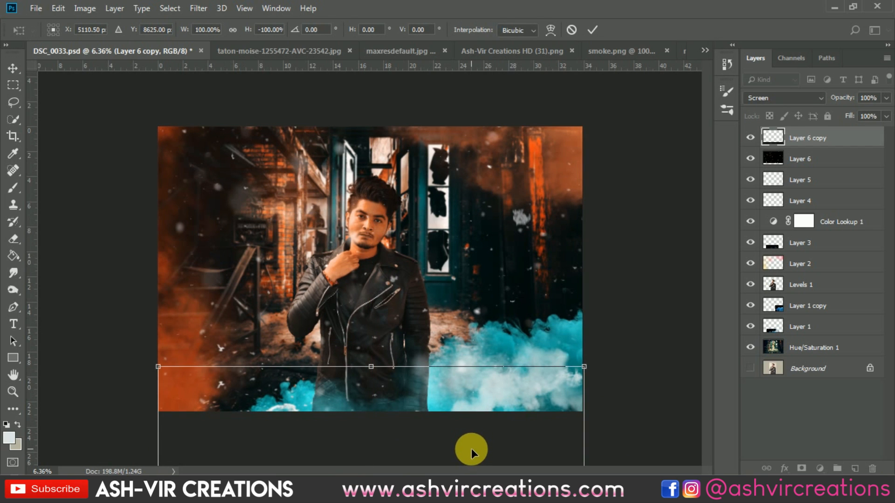
{"action": "key", "text": "ctrl+0"}
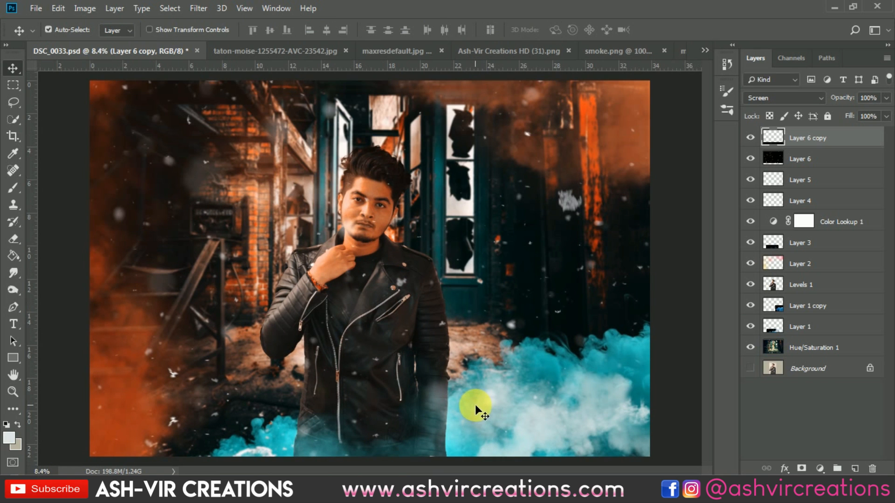
{"action": "key", "text": "e"}
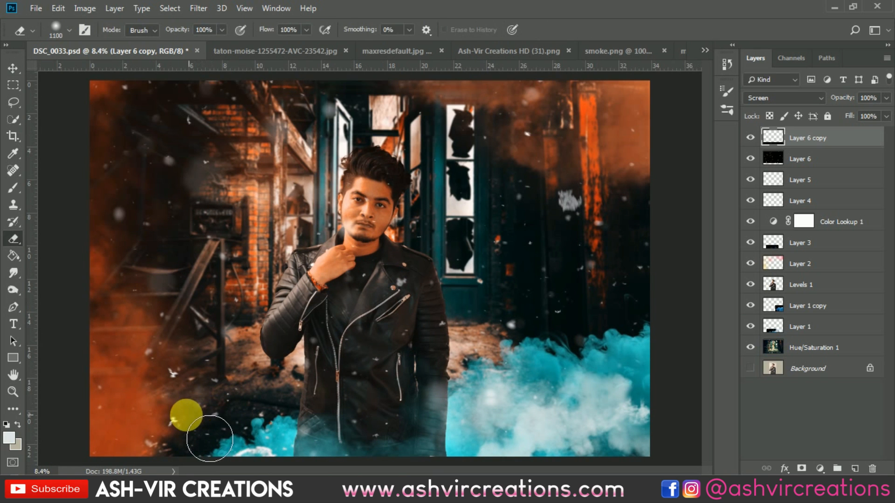
{"action": "scroll", "coordinate": [211, 442], "scroll_direction": "up", "scroll_amount": 1}
{"action": "scroll", "coordinate": [211, 442], "scroll_direction": "down", "scroll_amount": 1}
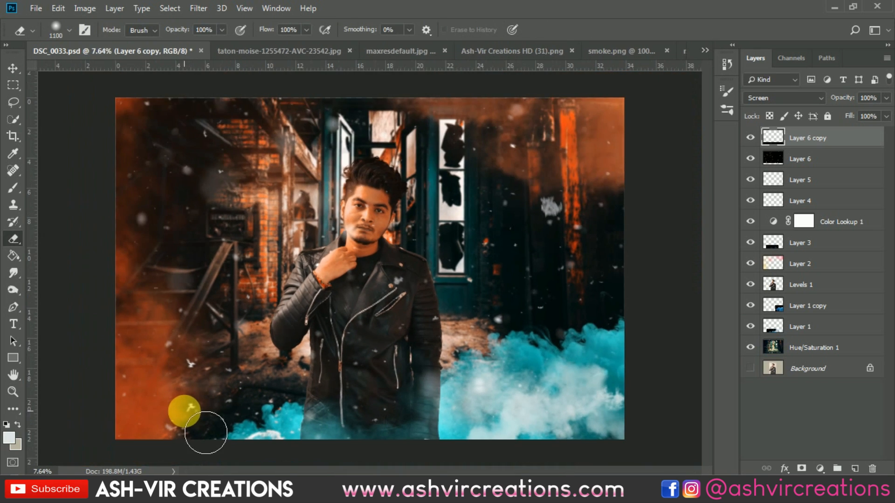
{"action": "key", "text": "v"}
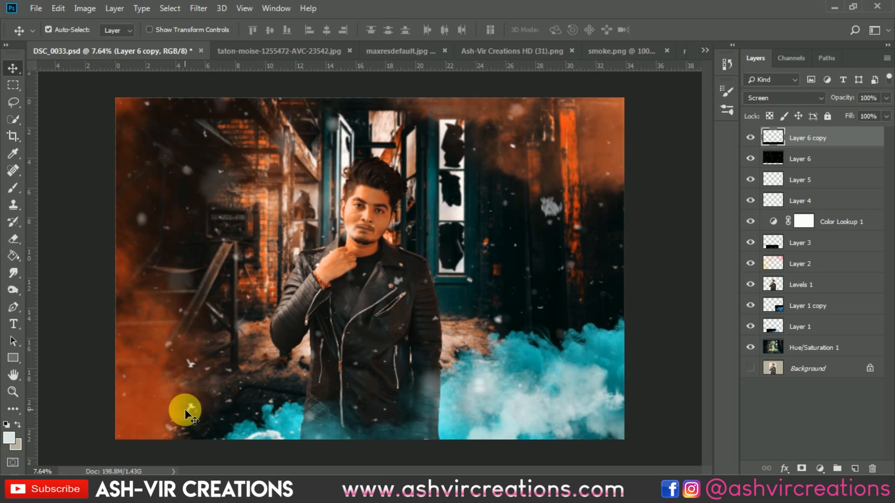
Step: Flip the Layer 6 copy snow horizontally and move it up over the lower half of the image
{"action": "key", "text": "ctrl+t"}
{"action": "right_click", "coordinate": [337, 424]}
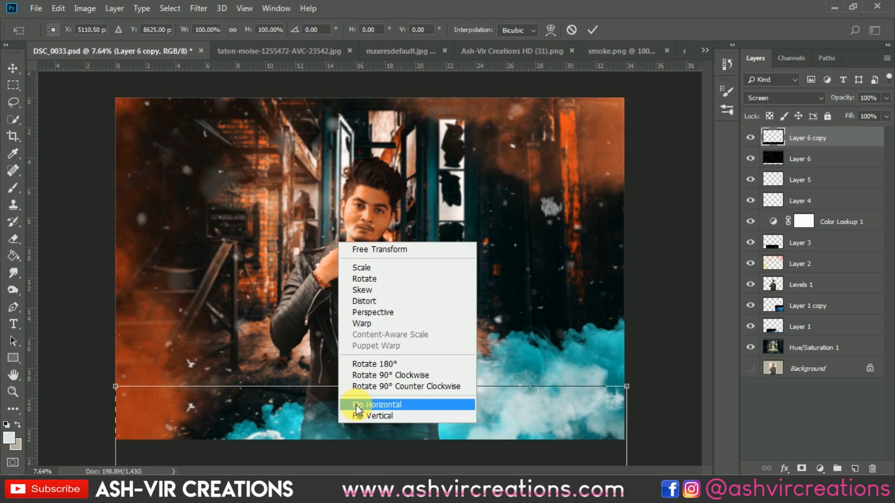
{"action": "left_click", "coordinate": [365, 405]}
{"action": "left_click_drag", "start_coordinate": [379, 417], "coordinate": [381, 355]}
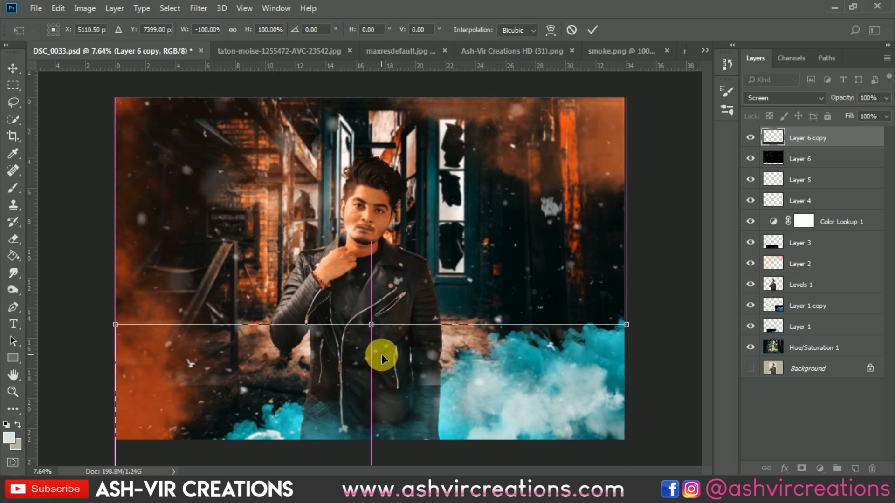
{"action": "right_click", "coordinate": [399, 388]}
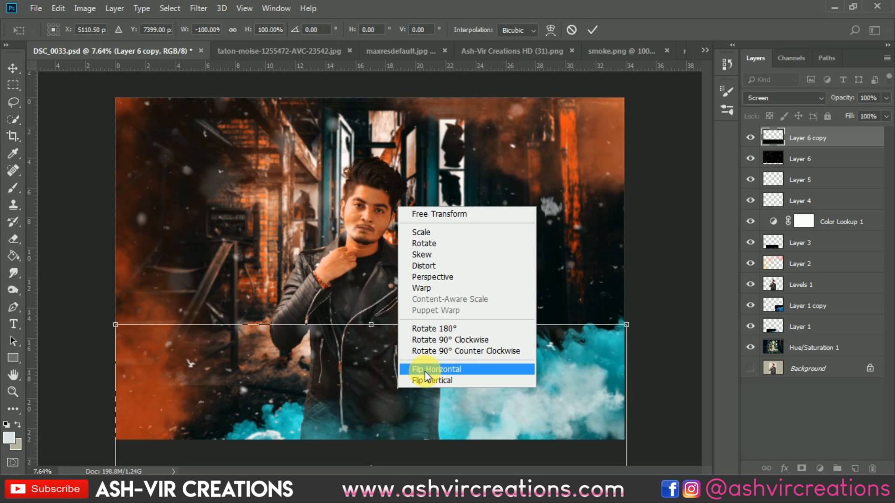
{"action": "left_click", "coordinate": [395, 393]}
{"action": "left_click_drag", "start_coordinate": [379, 427], "coordinate": [400, 419]}
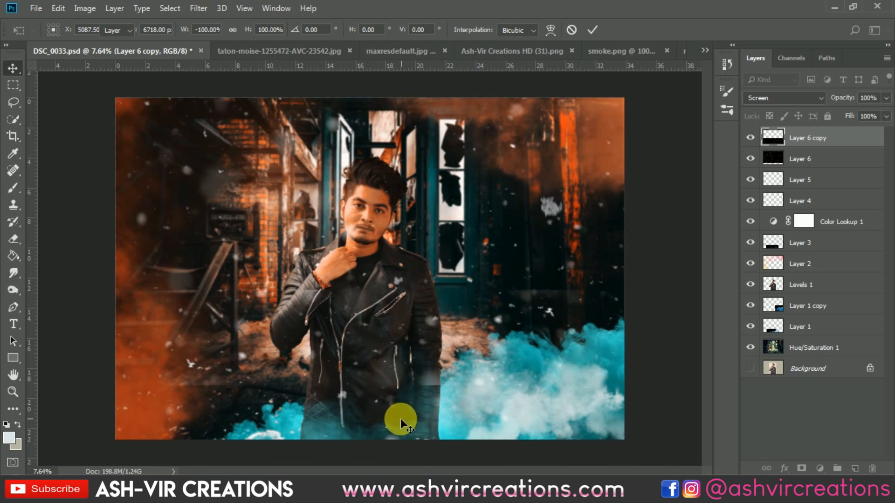
{"action": "key", "text": "Return"}
Step: Apply the pending transform of the Layer 6 copy snow
{"action": "key", "text": "ctrl+r"}
{"action": "key", "text": "ctrl+r"}
{"action": "key", "text": "ctrl+t"}
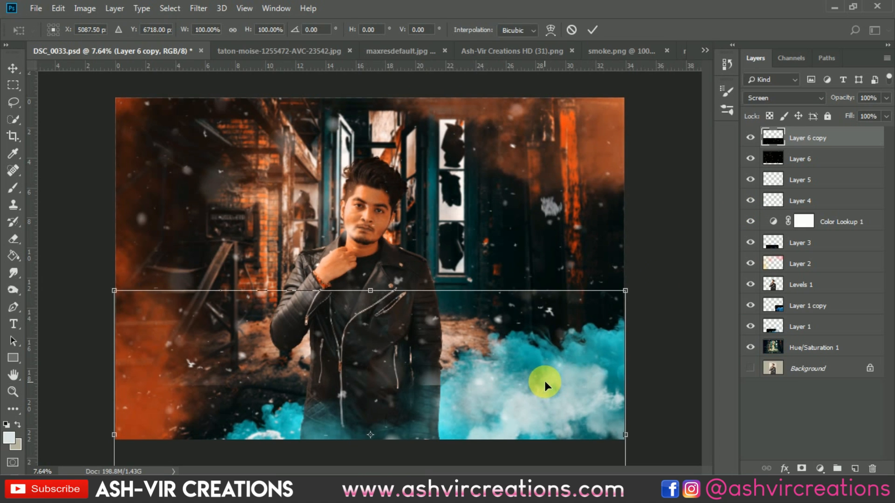
{"action": "key", "text": "Return"}
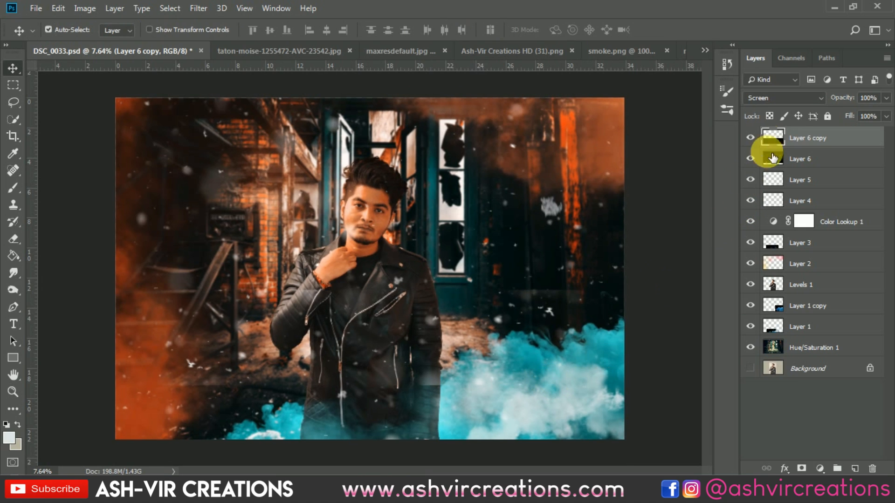
Step: Hide Layer 6 copy and erase the lower part of the Layer 6 snow with a soft 1100 px eraser
{"action": "left_click", "coordinate": [750, 139]}
{"action": "left_click", "coordinate": [792, 157]}
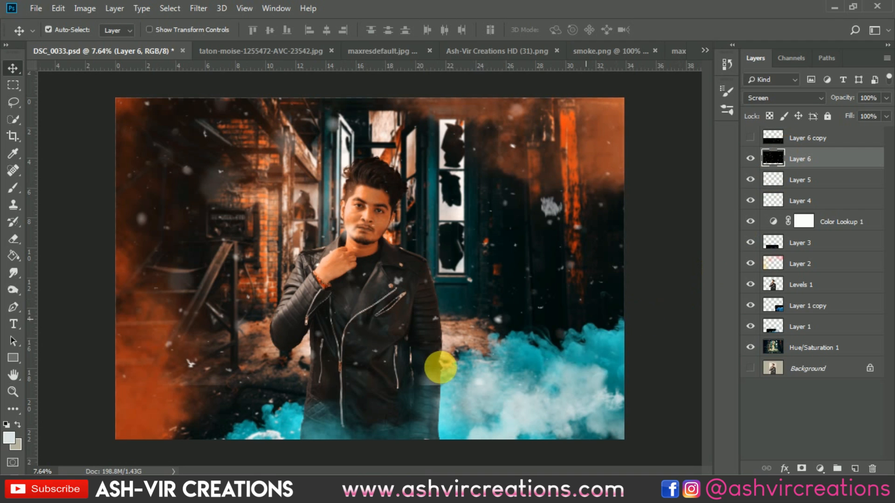
{"action": "key", "text": "e"}
{"action": "right_click", "coordinate": [441, 368]}
{"action": "double_click", "coordinate": [441, 381]}
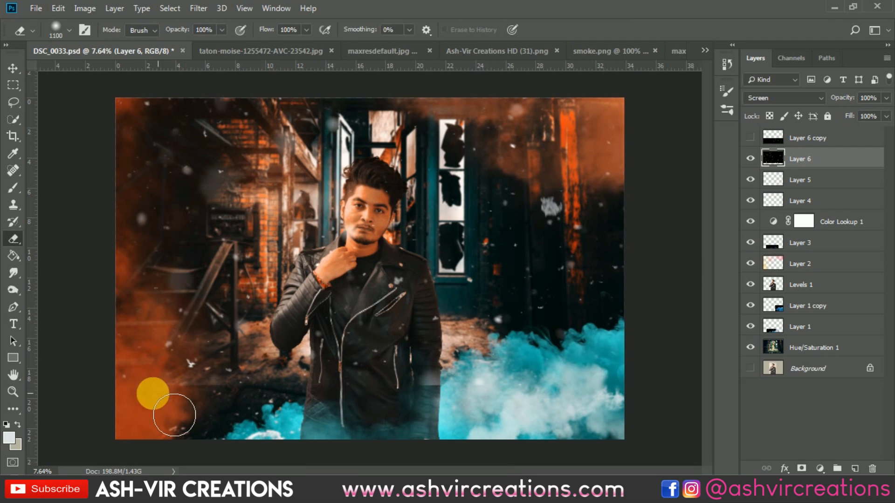
{"action": "left_click_drag", "start_coordinate": [104, 391], "coordinate": [676, 389]}
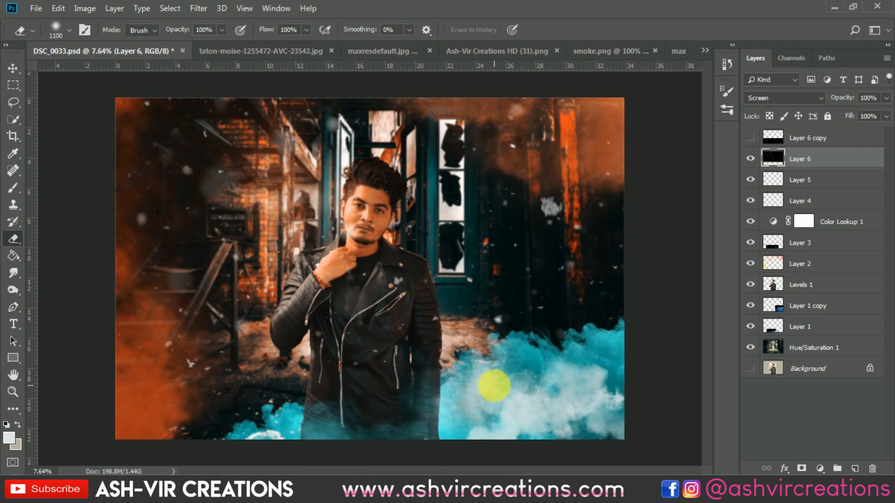
{"action": "left_click", "coordinate": [192, 369]}
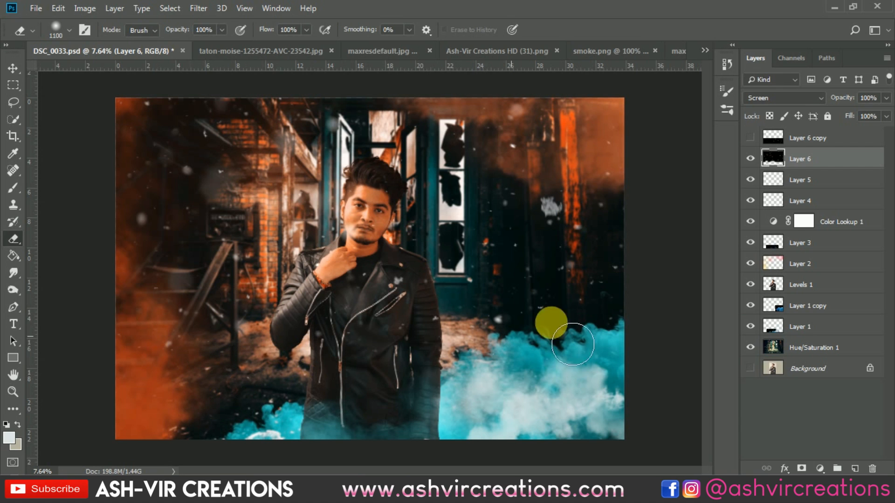
Step: Show Layer 6 copy again and erase the Layer 6 snow over the man's face and jacket and parts of the background
{"action": "left_click", "coordinate": [751, 138]}
{"action": "left_click", "coordinate": [799, 139]}
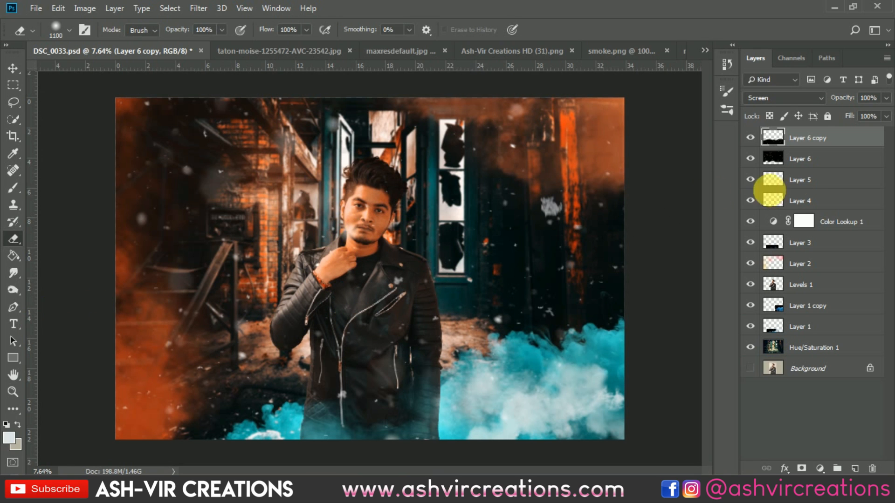
{"action": "left_click", "coordinate": [812, 167]}
{"action": "scroll", "coordinate": [328, 220], "scroll_direction": "up", "scroll_amount": 3}
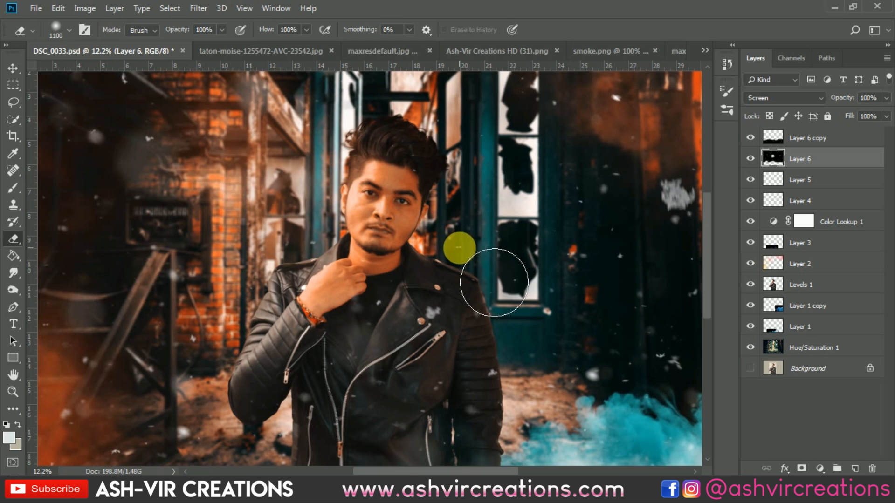
{"action": "mouse_move", "coordinate": [392, 356]}
{"action": "left_mouse_down"}
{"action": "mouse_move", "coordinate": [399, 373]}
{"action": "mouse_move", "coordinate": [392, 390]}
{"action": "mouse_move", "coordinate": [400, 393]}
{"action": "left_mouse_up"}
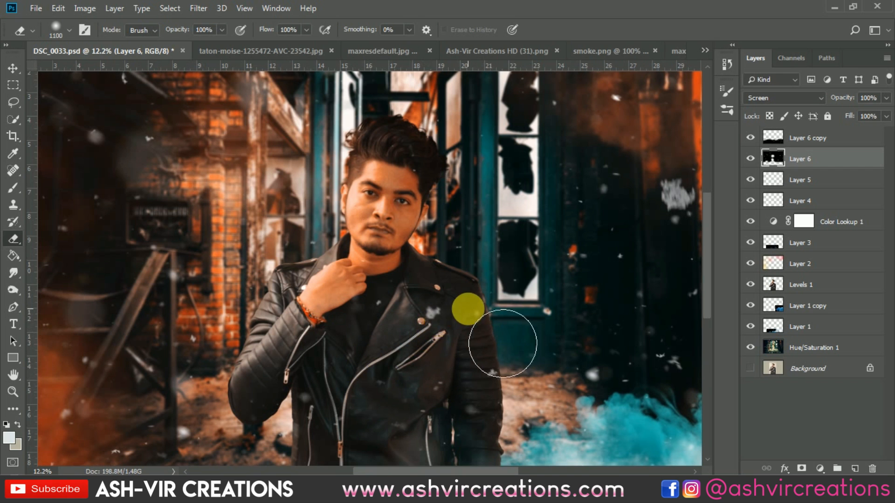
{"action": "scroll", "coordinate": [469, 306], "scroll_direction": "down", "scroll_amount": 3}
{"action": "scroll", "coordinate": [635, 217], "scroll_direction": "up", "scroll_amount": 2}
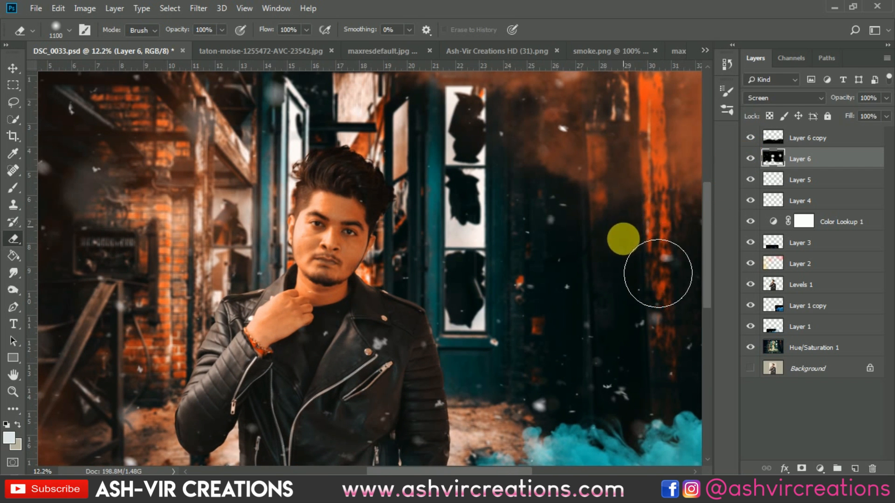
{"action": "scroll", "coordinate": [635, 185], "scroll_direction": "down", "scroll_amount": 1}
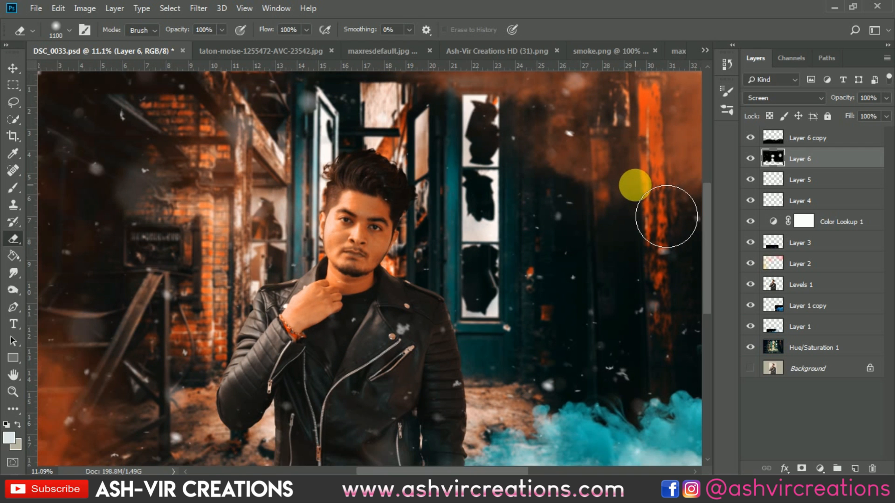
{"action": "scroll", "coordinate": [635, 186], "scroll_direction": "down", "scroll_amount": 3}
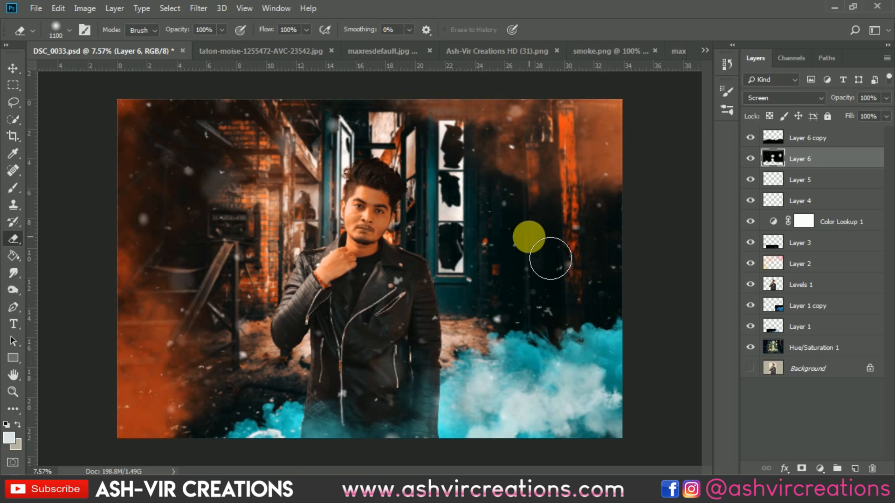
Step: Compare the image with the teal smoke of Layer 1 copy and Layer 1 hidden and shown
{"action": "key", "text": "v"}
{"action": "scroll", "coordinate": [530, 237], "scroll_direction": "down", "scroll_amount": 1}
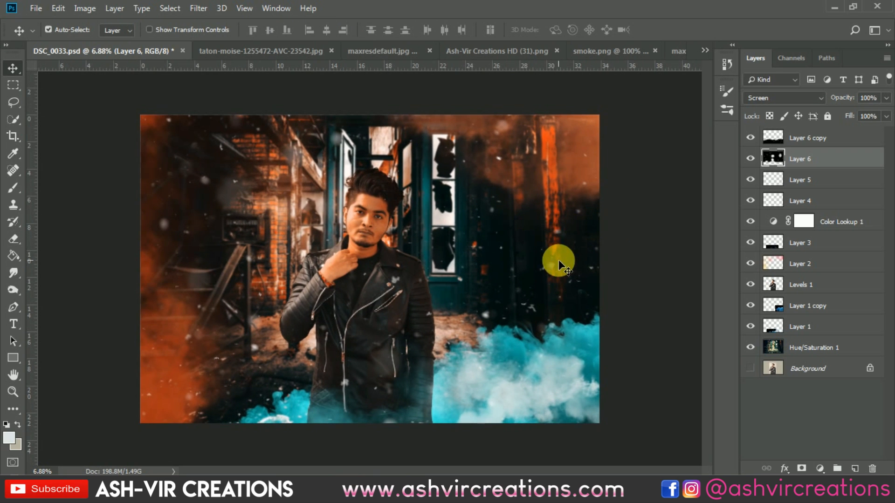
{"action": "left_click", "coordinate": [751, 306]}
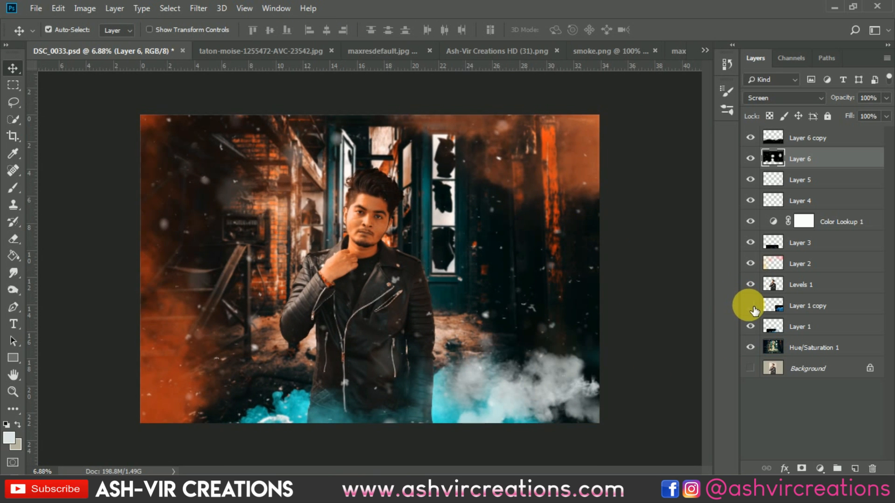
{"action": "left_click", "coordinate": [751, 326]}
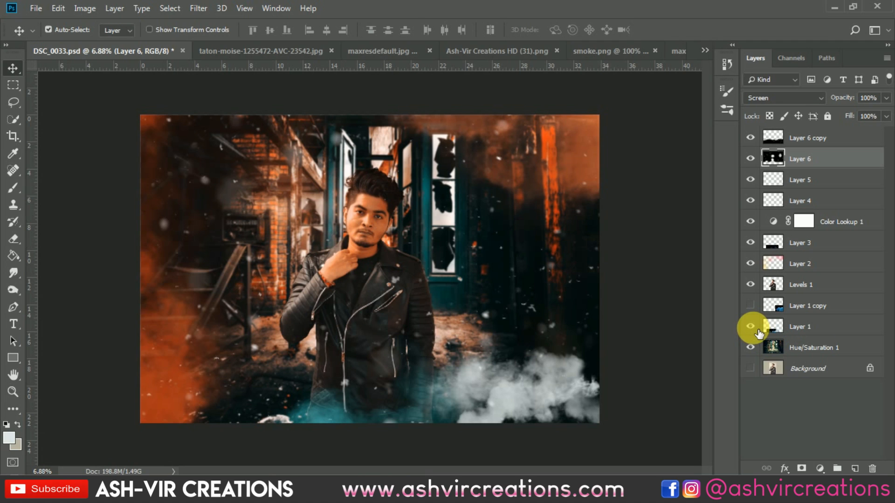
{"action": "left_click", "coordinate": [752, 328]}
{"action": "left_click", "coordinate": [751, 308]}
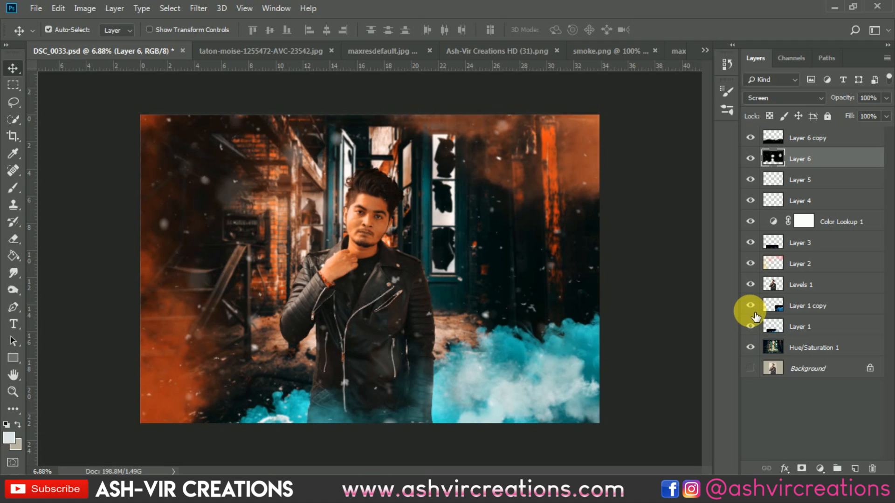
{"action": "left_click", "coordinate": [752, 307]}
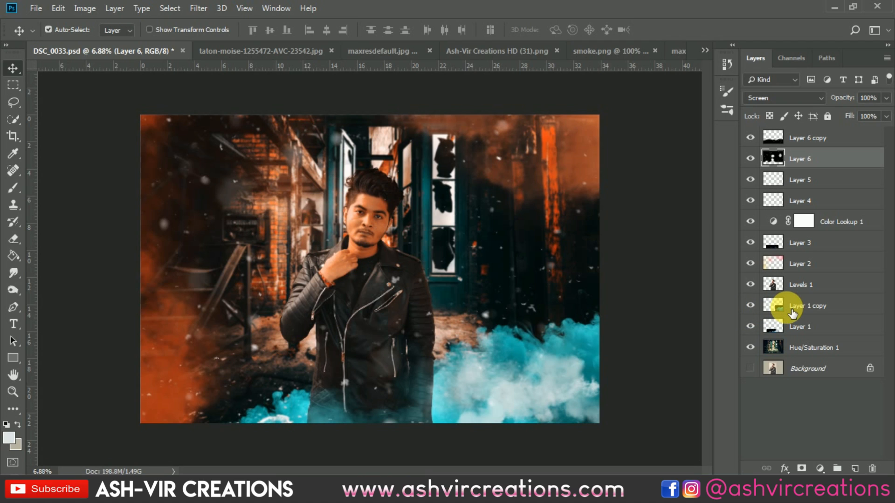
{"action": "left_click", "coordinate": [820, 137]}
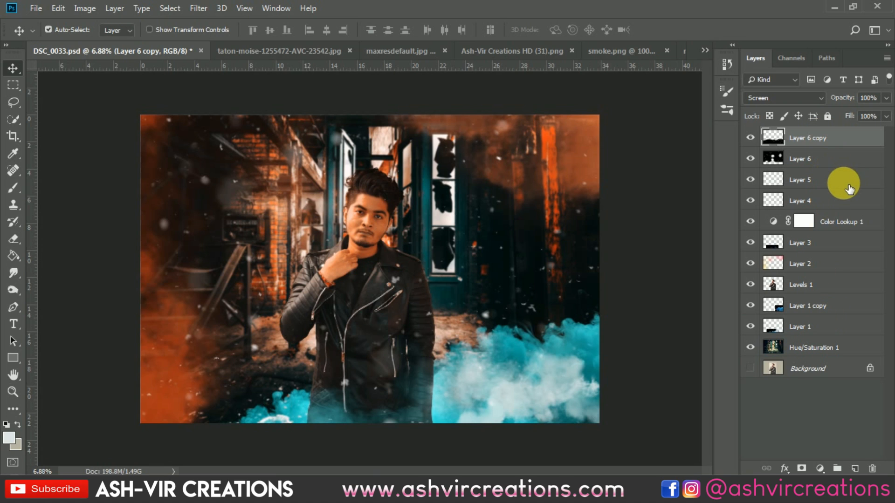
{"action": "left_click", "coordinate": [832, 351], "text": "shift"}
{"action": "right_click", "coordinate": [825, 350]}
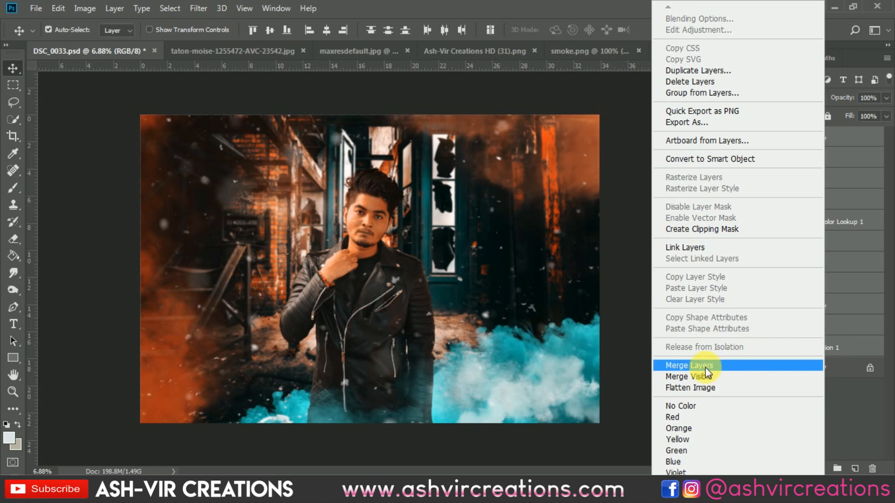
{"action": "left_click", "coordinate": [855, 343]}
Step: Try several mood + gold LUTs on the Color Lookup 1 adjustment and settle on AVCINE-mood + gold-2.CUBE
{"action": "left_click", "coordinate": [804, 222]}
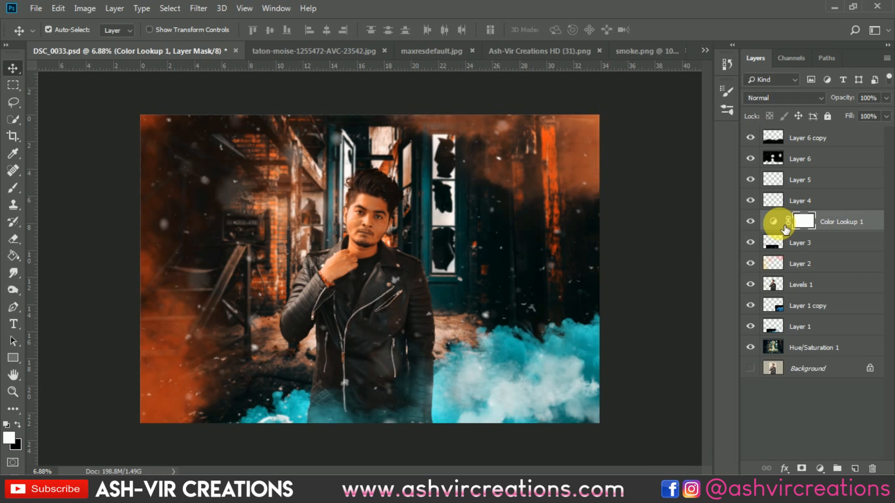
{"action": "double_click", "coordinate": [779, 224]}
{"action": "left_click", "coordinate": [693, 261]}
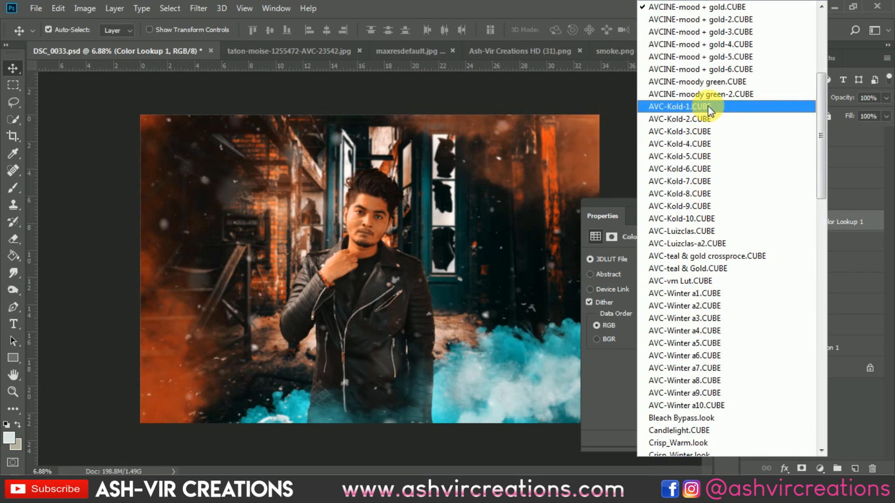
{"action": "left_click", "coordinate": [715, 69]}
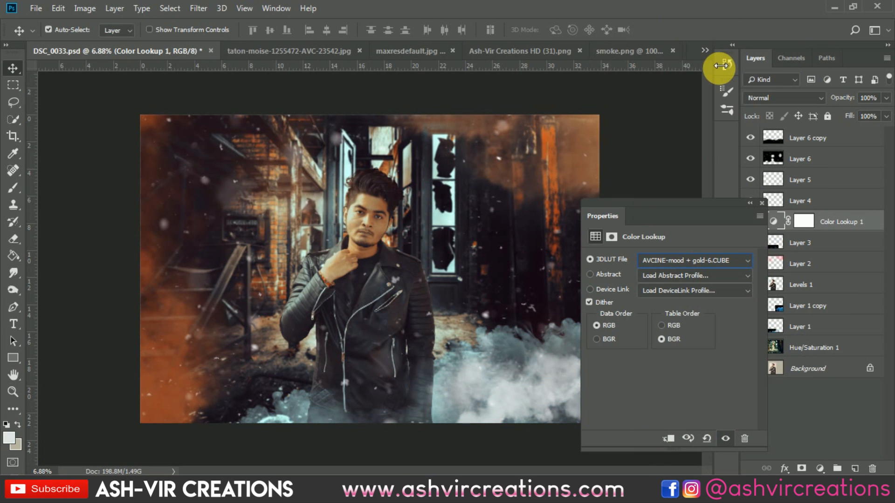
{"action": "key", "text": "Up"}
{"action": "key", "text": "Up"}
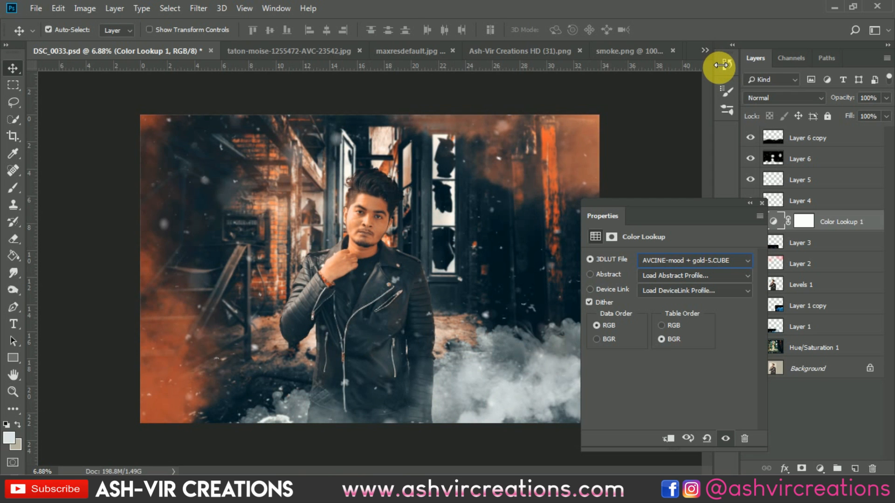
{"action": "key", "text": "Up"}
{"action": "key", "text": "Up"}
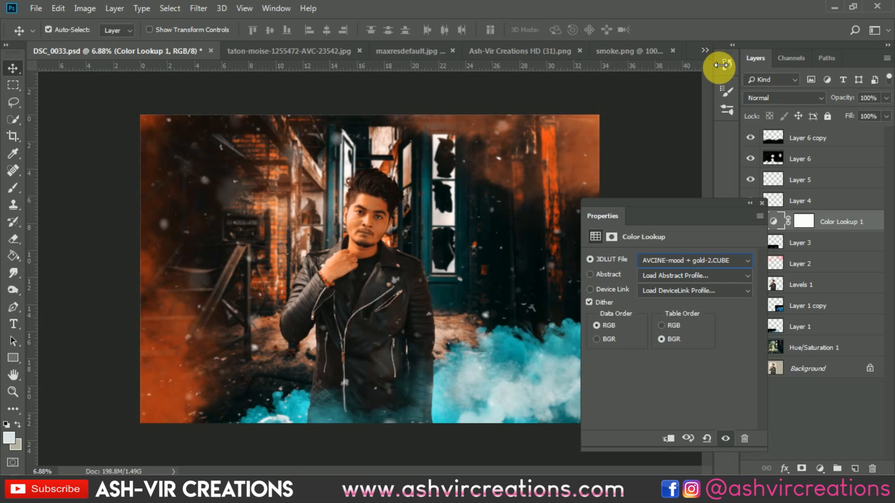
{"action": "key", "text": "Up"}
{"action": "key", "text": "Down"}
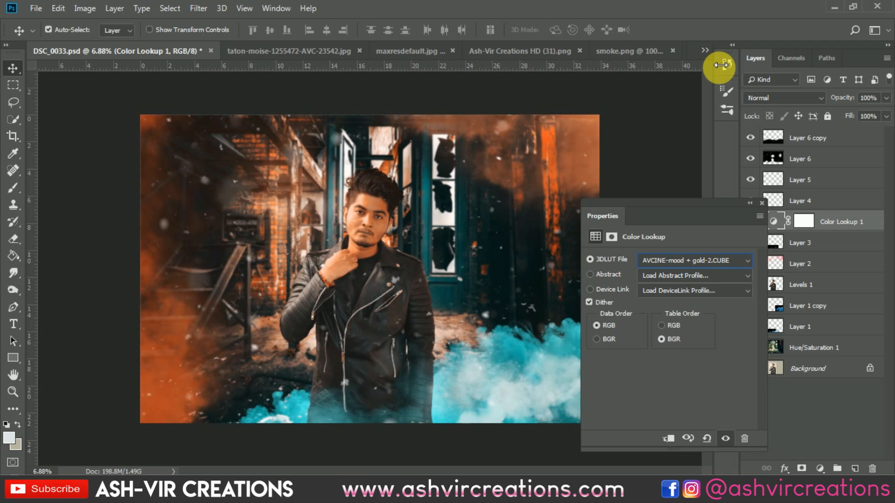
{"action": "key", "text": "Up"}
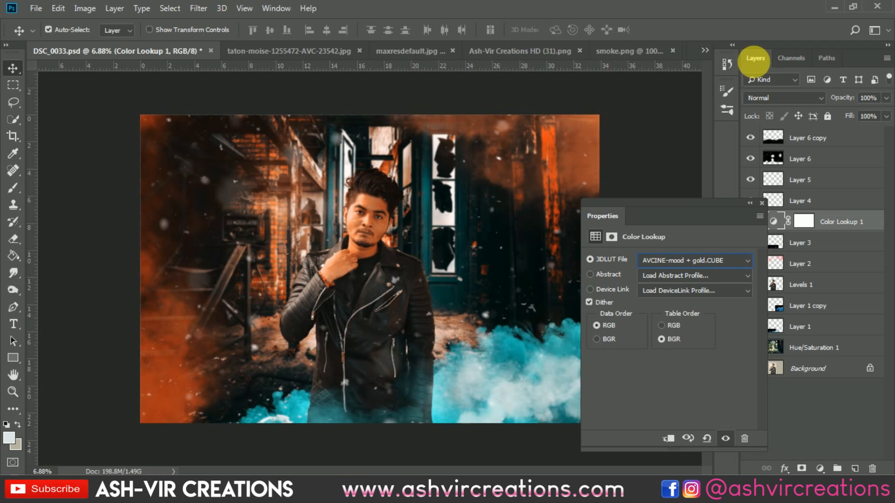
{"action": "key", "text": "Down"}
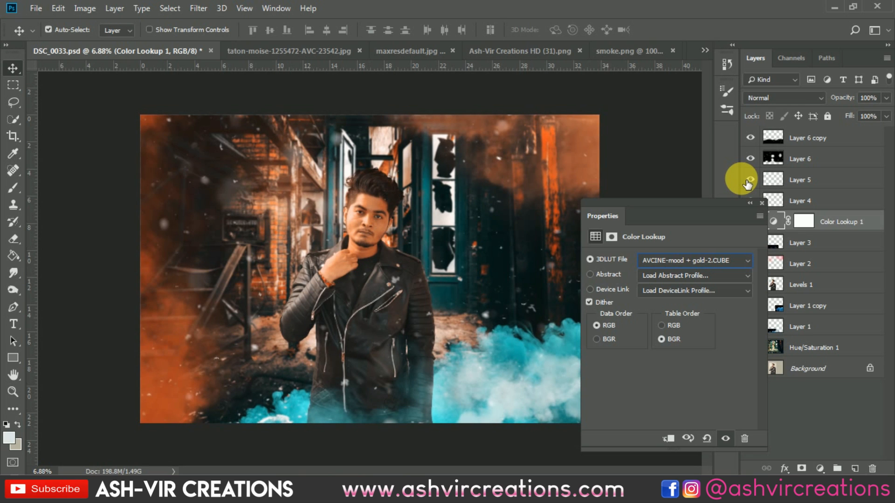
Step: Compare the image with and without Layer 5 and the Color Lookup 1 grade
{"action": "left_click", "coordinate": [749, 181]}
{"action": "left_click", "coordinate": [748, 181]}
{"action": "left_click", "coordinate": [749, 180]}
{"action": "left_click", "coordinate": [749, 180]}
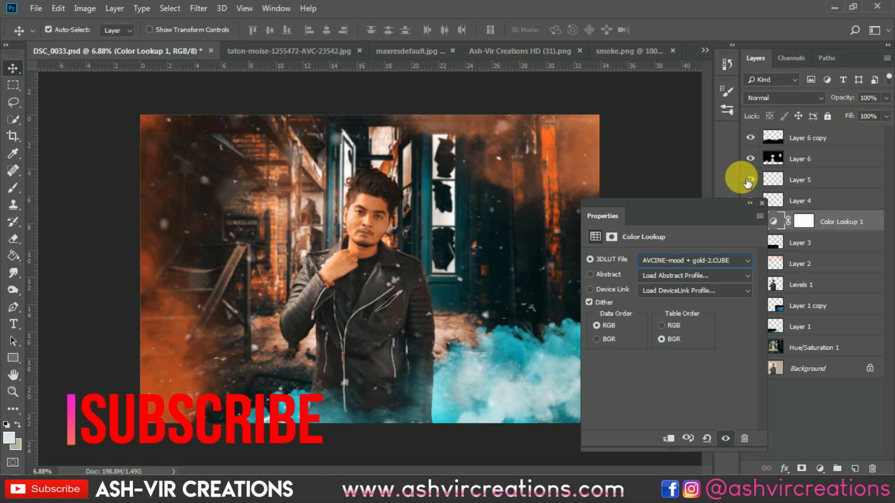
{"action": "left_click", "coordinate": [763, 203]}
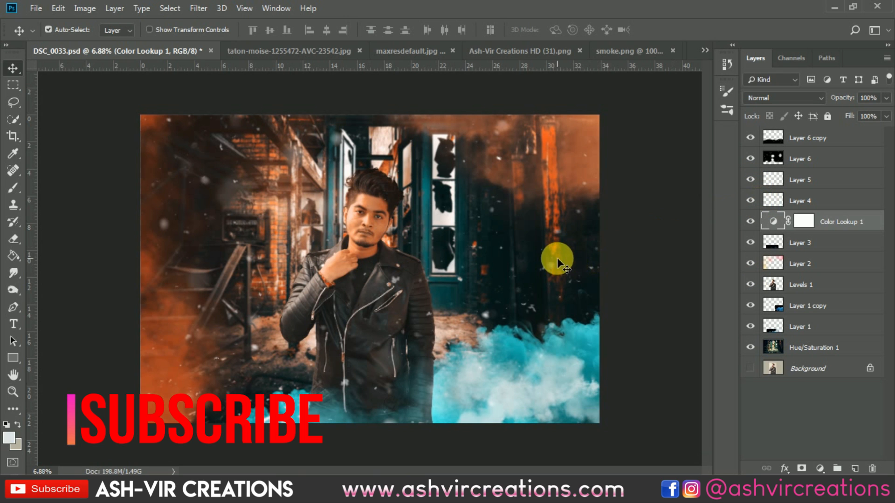
{"action": "key", "text": "ctrl+plus"}
{"action": "left_click", "coordinate": [752, 222]}
{"action": "left_click", "coordinate": [753, 222]}
{"action": "left_click", "coordinate": [752, 222]}
{"action": "left_click", "coordinate": [752, 222]}
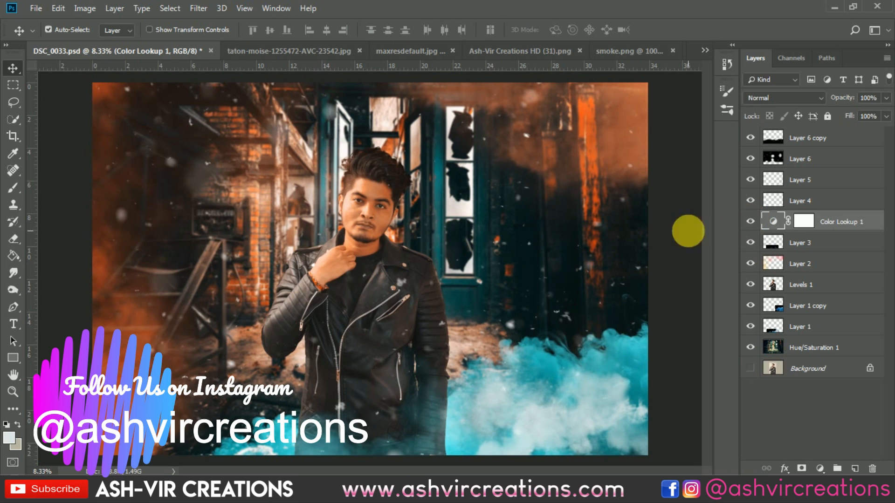
{"action": "key", "text": "ctrl+0"}
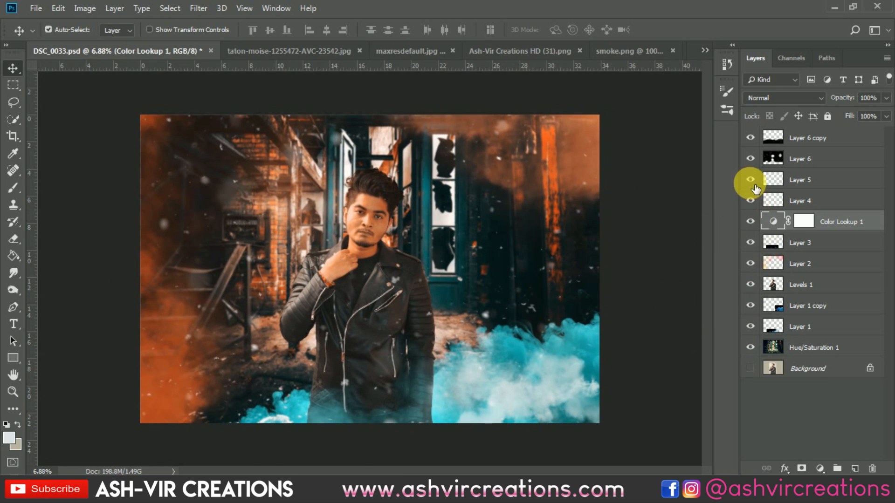
{"action": "scroll", "coordinate": [593, 232], "scroll_direction": "up", "scroll_amount": 1}
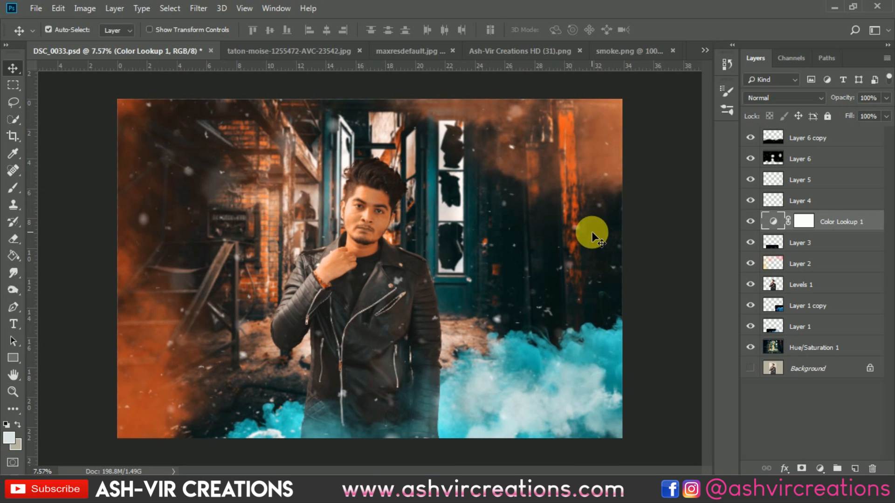
Step: Merge all layers from Hue/Saturation 1 up to Layer 6 copy into one, leaving the Background separate
{"action": "left_click", "coordinate": [822, 347]}
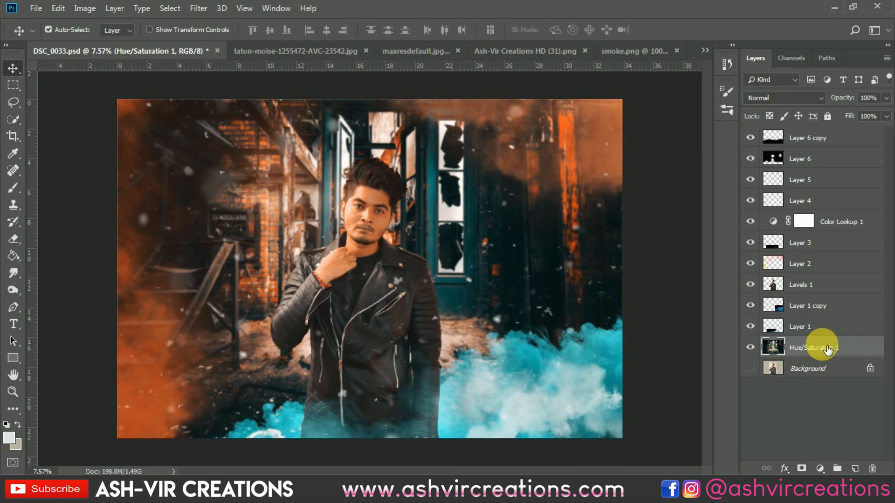
{"action": "left_click", "coordinate": [820, 139], "text": "shift"}
{"action": "right_click", "coordinate": [819, 141]}
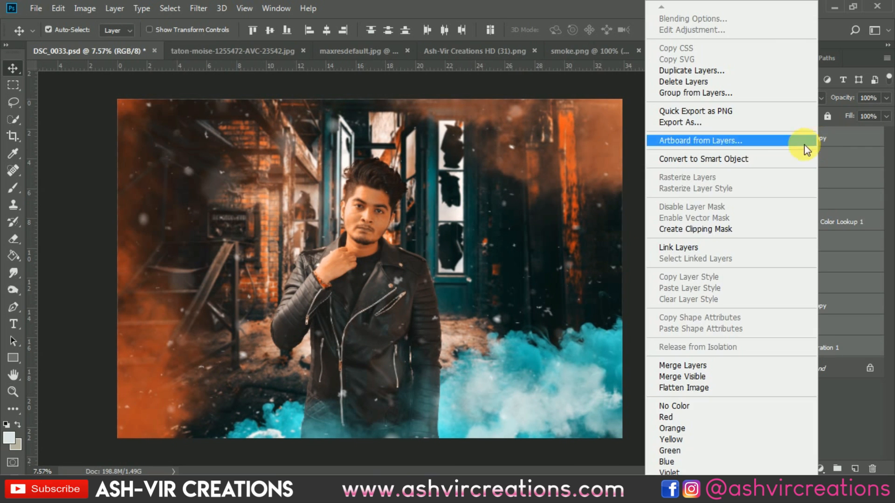
{"action": "left_click", "coordinate": [694, 365]}
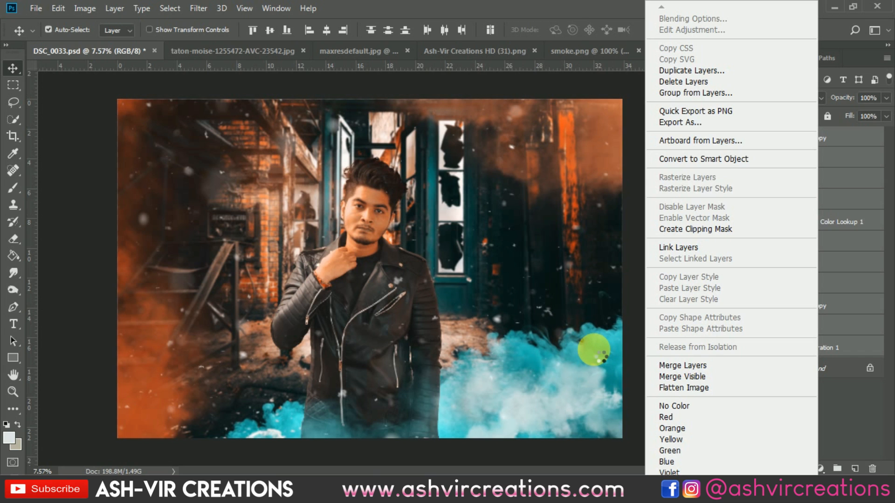
Step: Show the Background layer and toggle the merged Layer 6 copy to compare the original photo with the finished composite
{"action": "scroll", "coordinate": [518, 291], "scroll_direction": "down", "scroll_amount": 2}
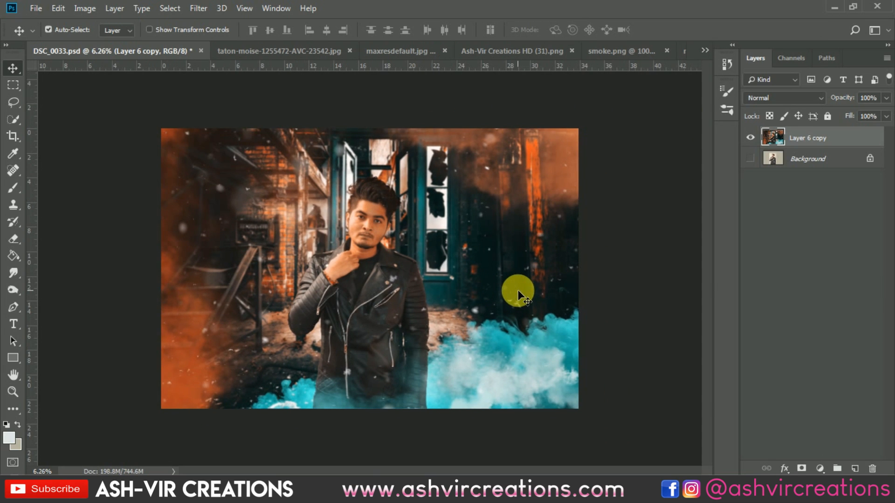
{"action": "scroll", "coordinate": [518, 290], "scroll_direction": "up", "scroll_amount": 1}
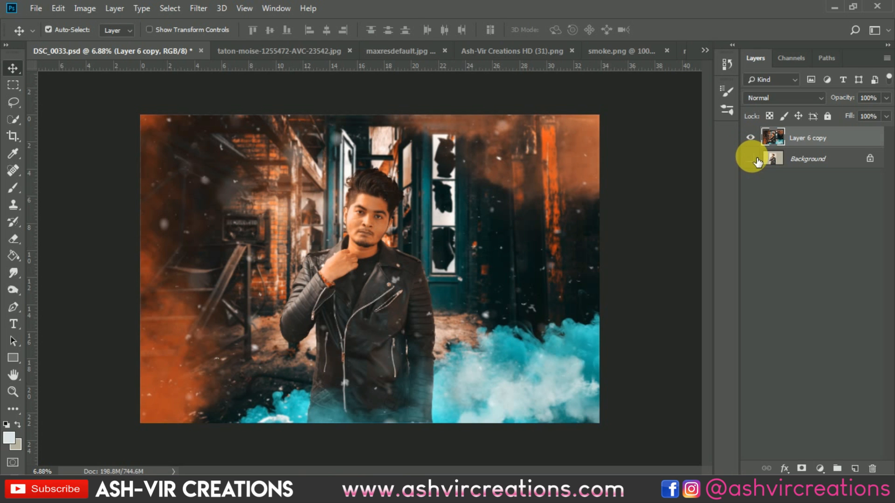
{"action": "scroll", "coordinate": [566, 217], "scroll_direction": "up", "scroll_amount": 2}
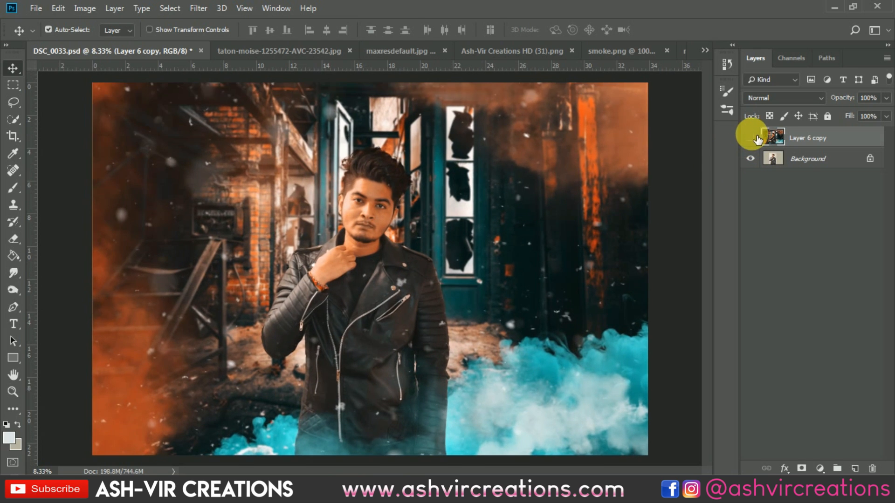
{"action": "left_click", "coordinate": [756, 138]}
{"action": "left_click", "coordinate": [756, 138]}
{"action": "left_click", "coordinate": [756, 138]}
{"action": "left_click", "coordinate": [756, 138]}
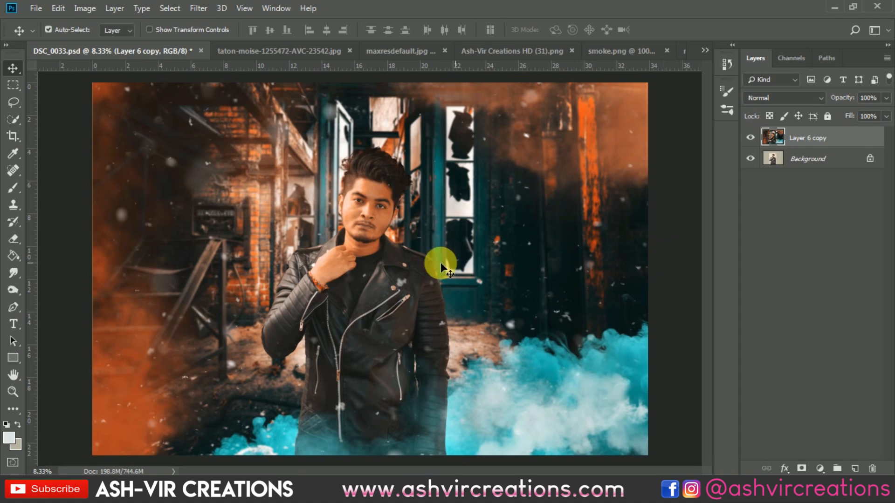
{"action": "scroll", "coordinate": [326, 231], "scroll_direction": "up", "scroll_amount": 2}
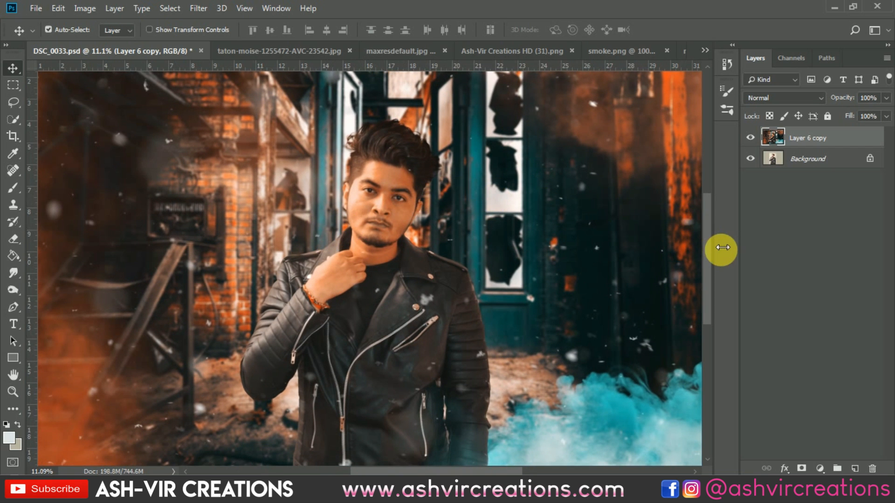